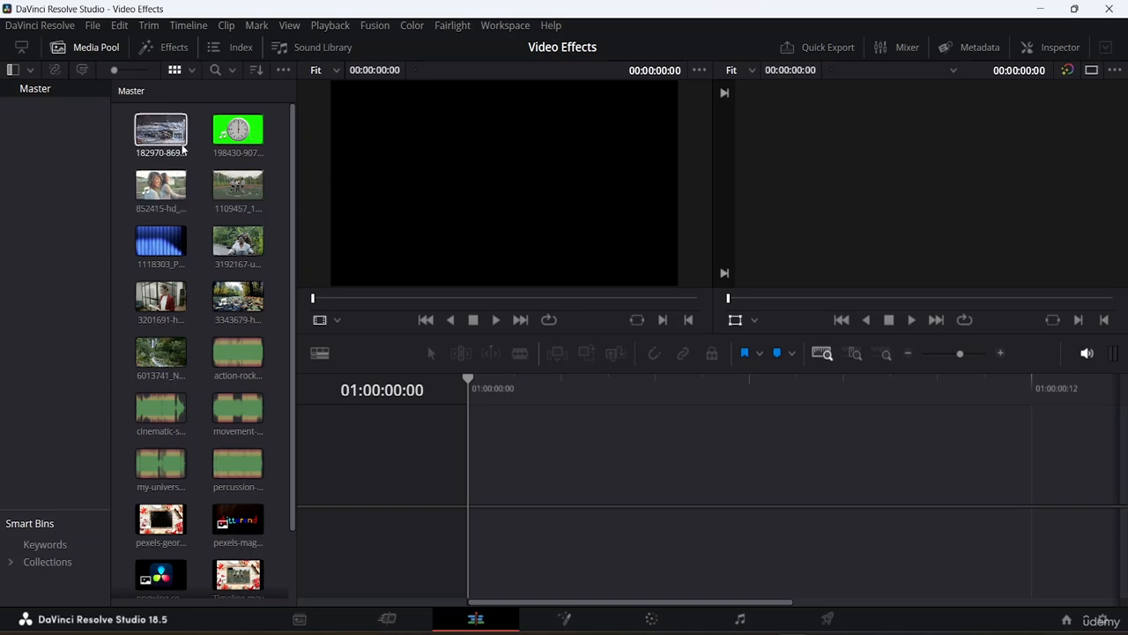
- Add the 3201691 clip from the media pool to a new timeline and fit it to the timeline view
left_click_drag(178, 300, 559, 500)
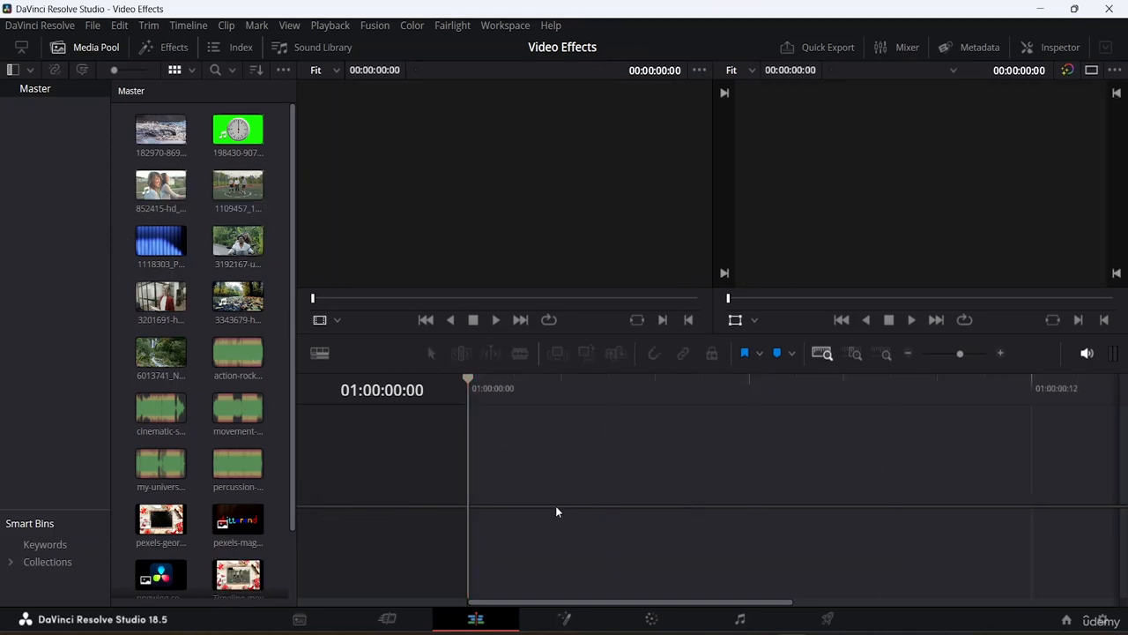
left_click(160, 298)
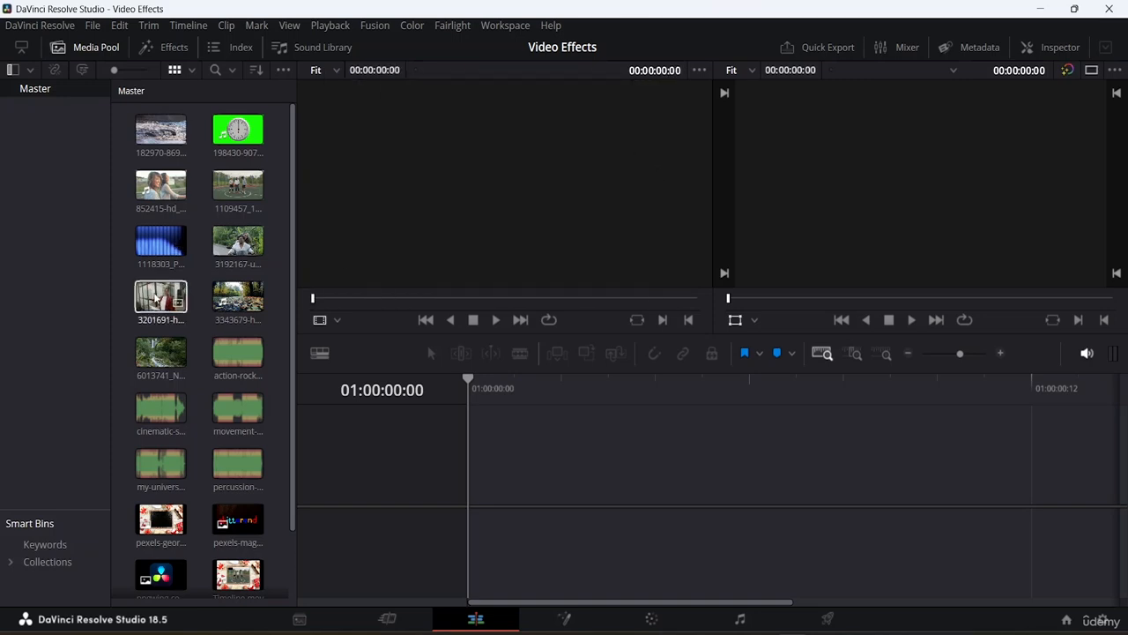
left_click(157, 298)
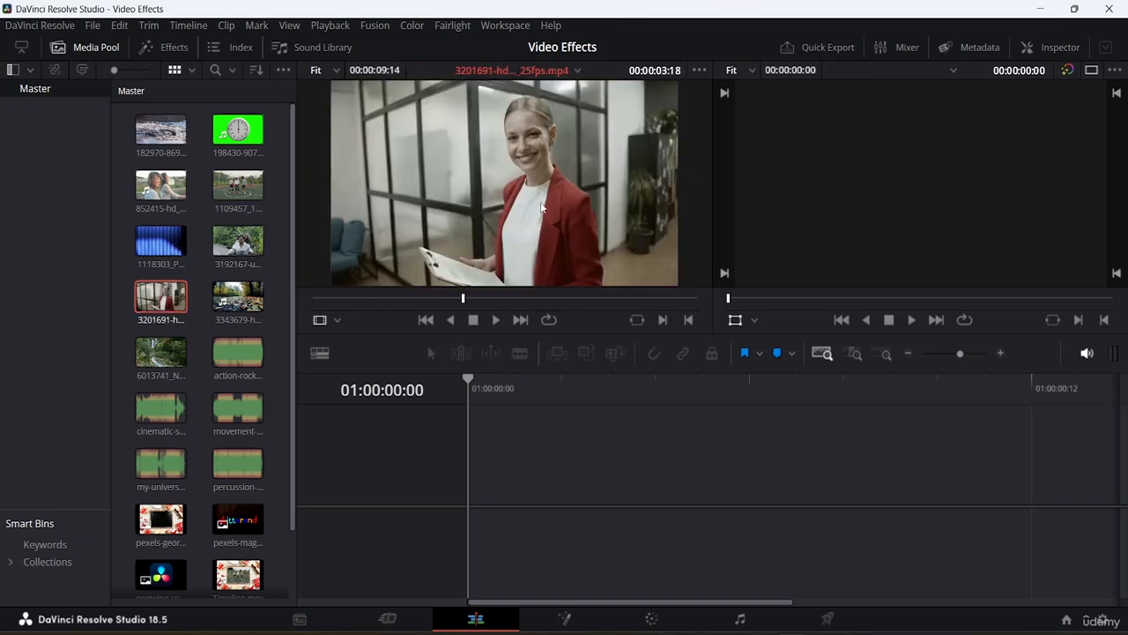
left_click_drag(430, 215, 499, 484)
left_click_drag(1060, 485, 507, 489)
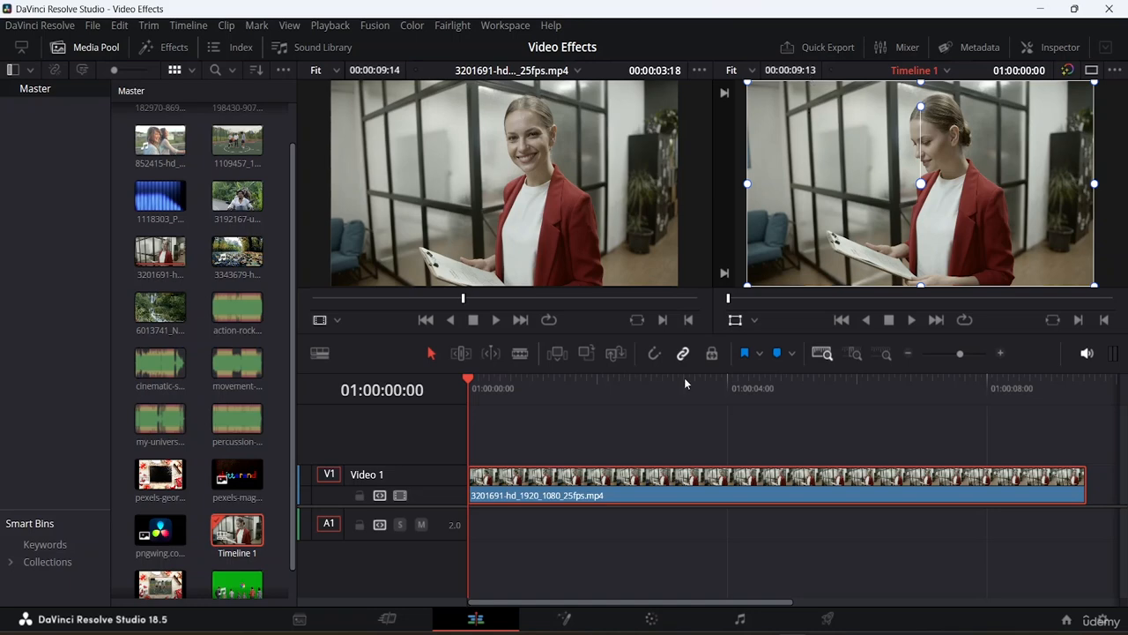
- Return the source clip to its start and hide the transform overlay in the timeline viewer
left_click(421, 297)
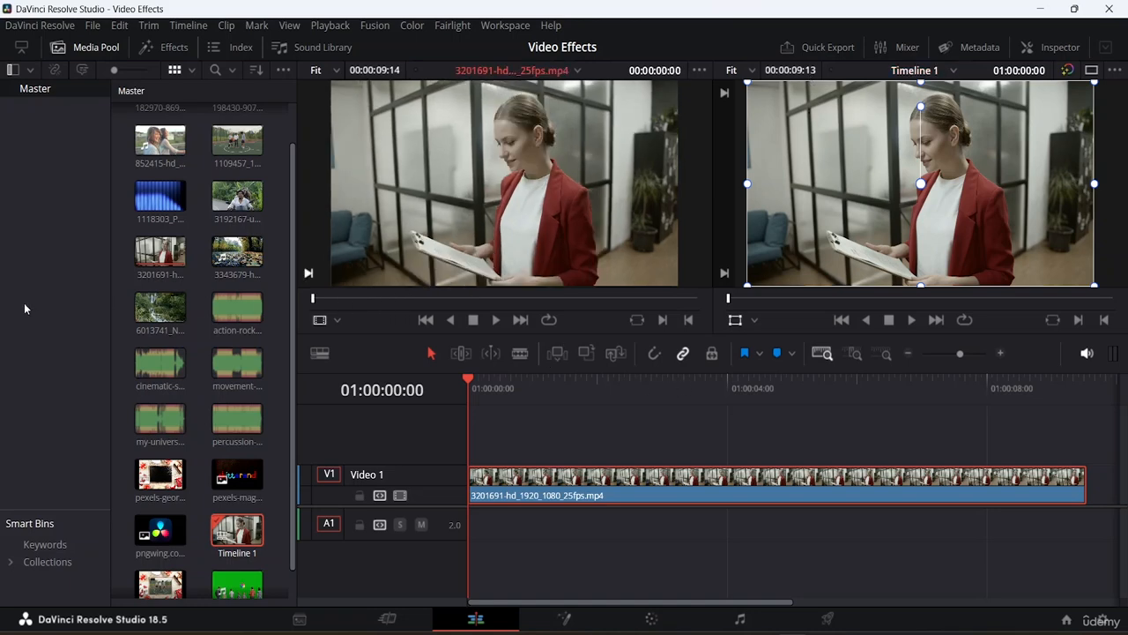
left_click(224, 313)
left_click(1120, 252)
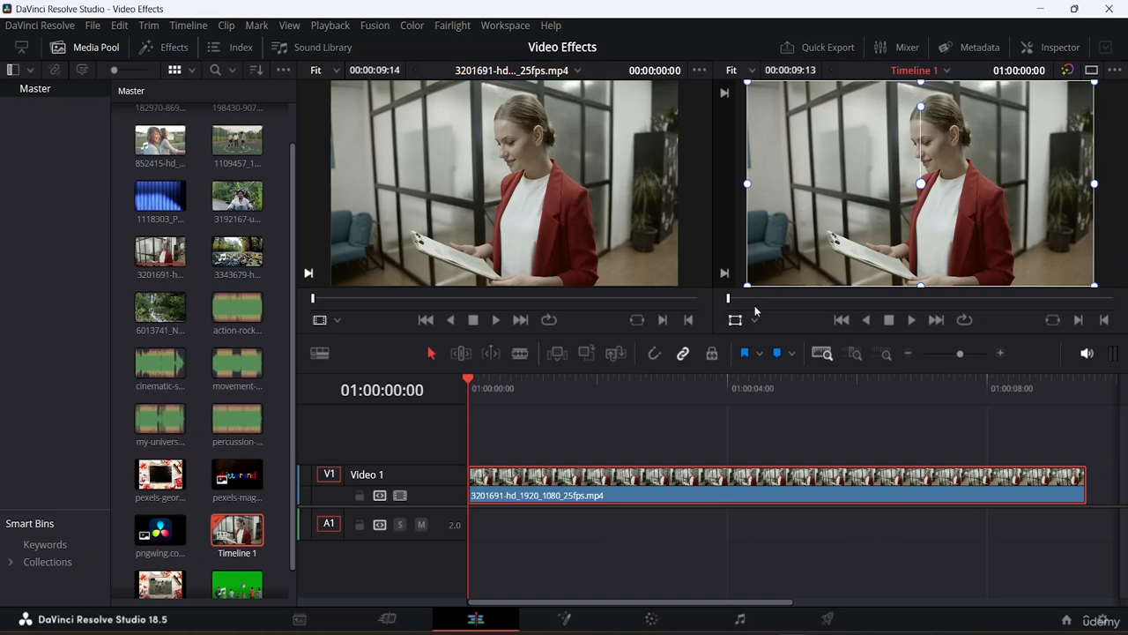
left_click(735, 319)
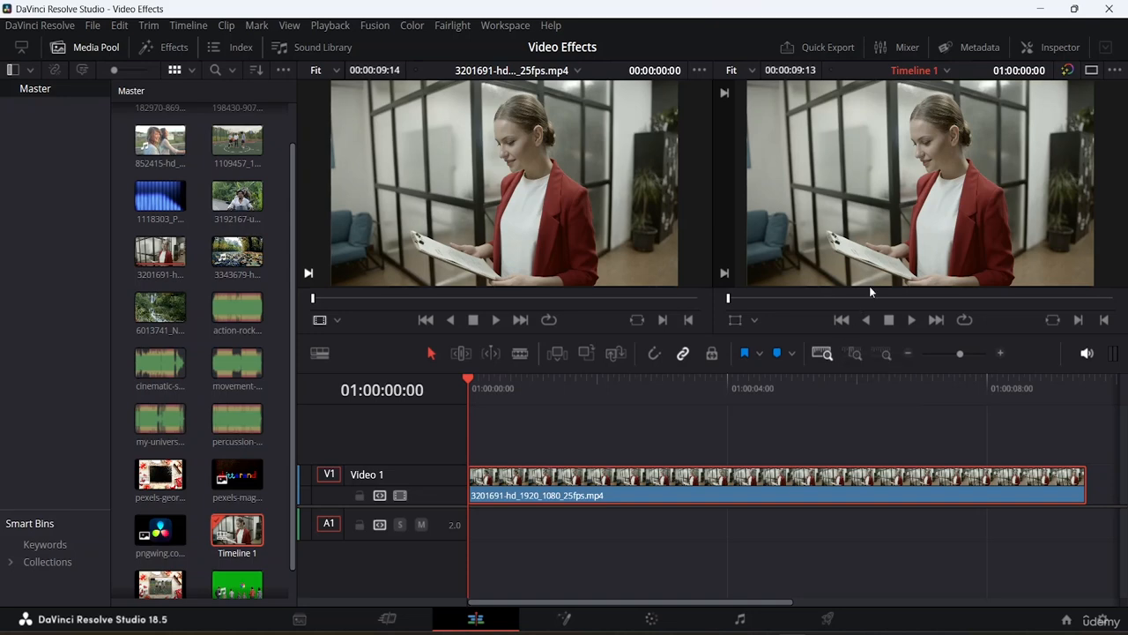
- Open the Effects library, hide the Media Pool and show the Toolbox Effects category
left_click(175, 48)
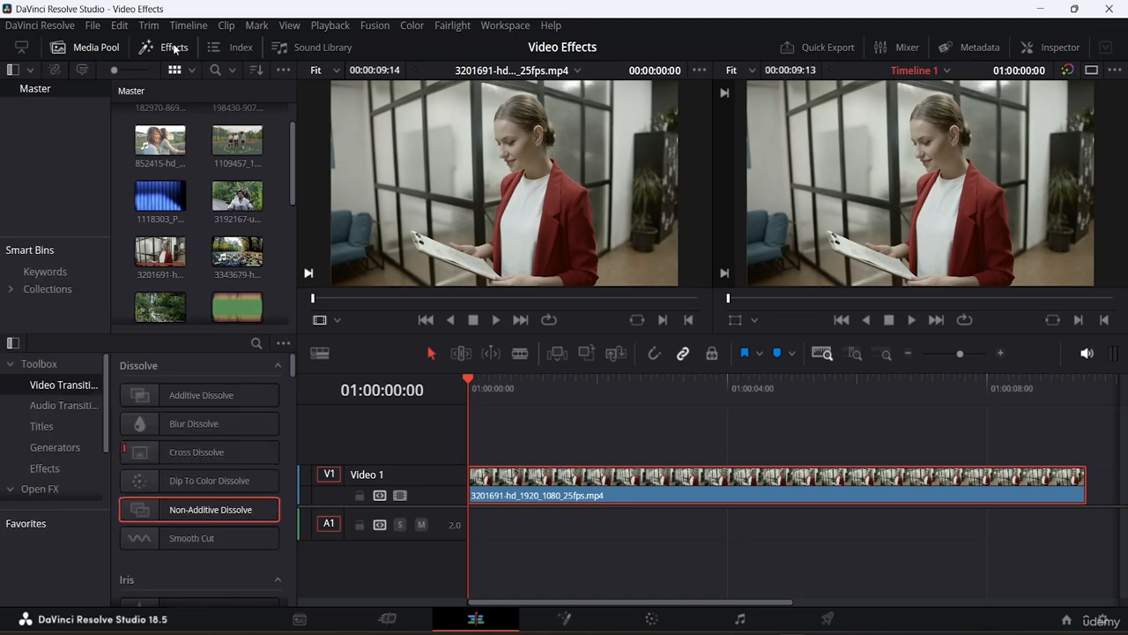
left_click(96, 46)
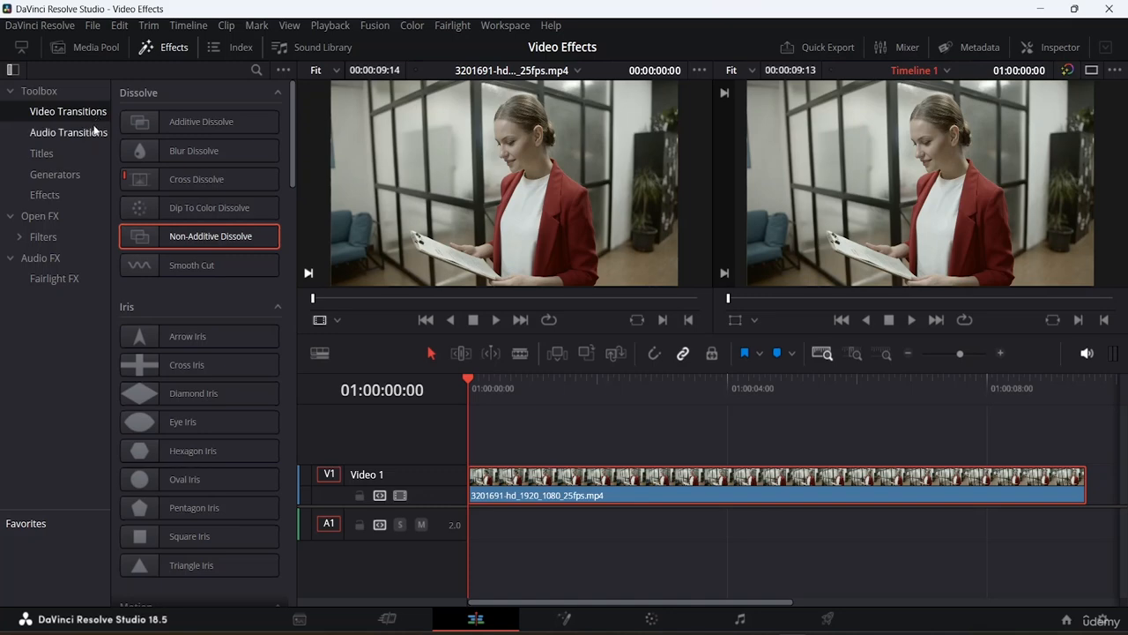
left_click(61, 192)
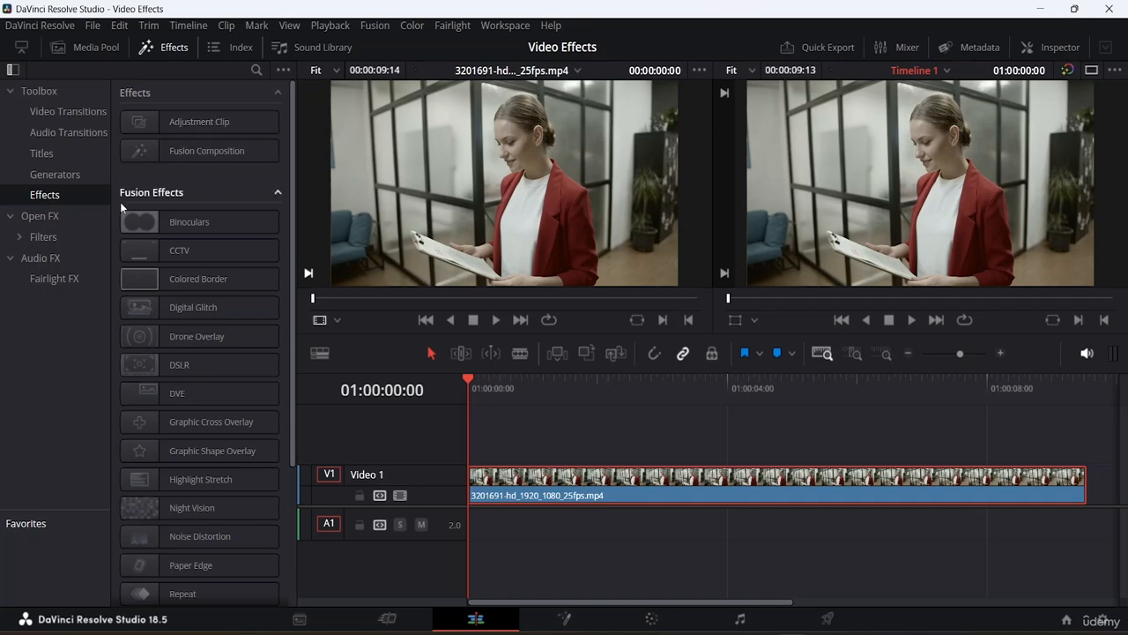
- Browse the Fusion Effects and Open FX lists to review the available video effects
scroll(181, 202, "down", 3)
scroll(182, 206, "up", 3)
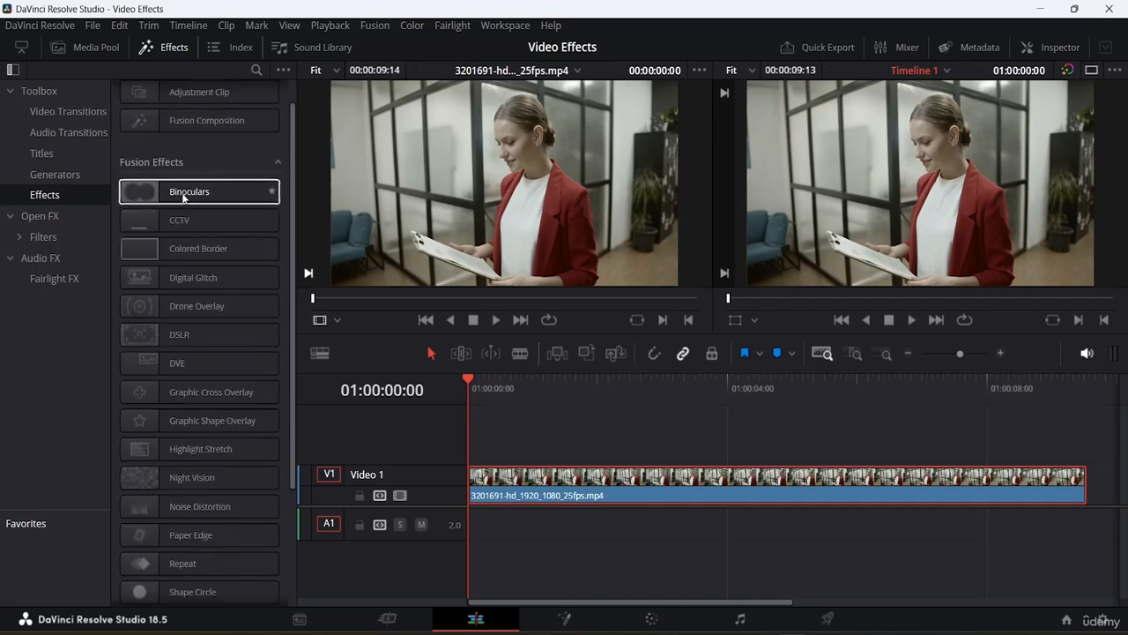
scroll(187, 264, "down", 3)
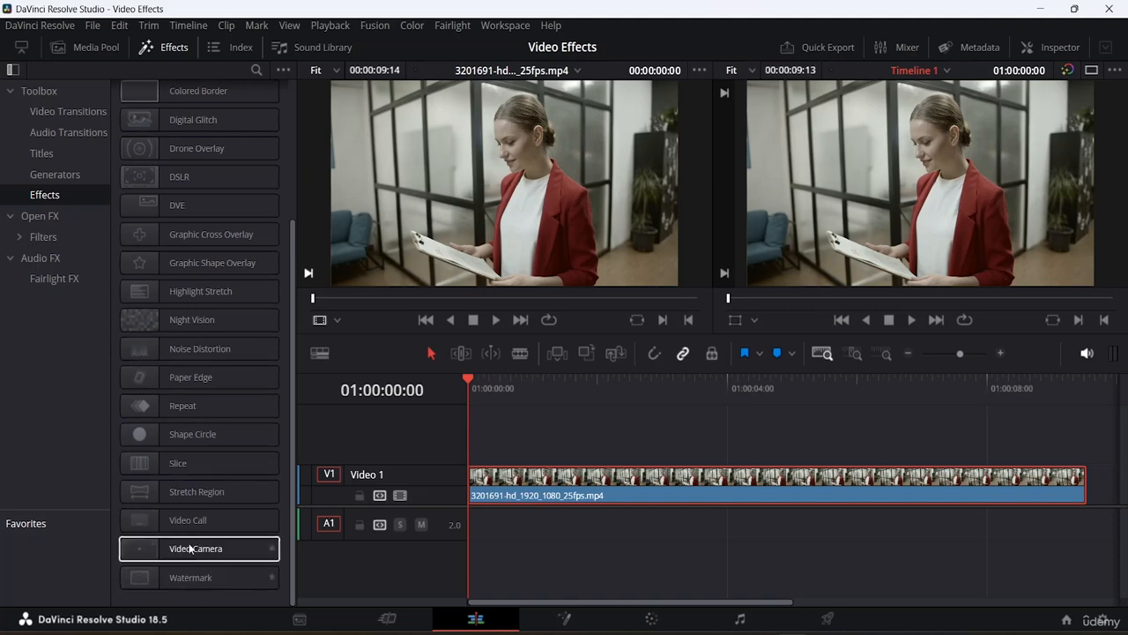
scroll(226, 359, "up", 4)
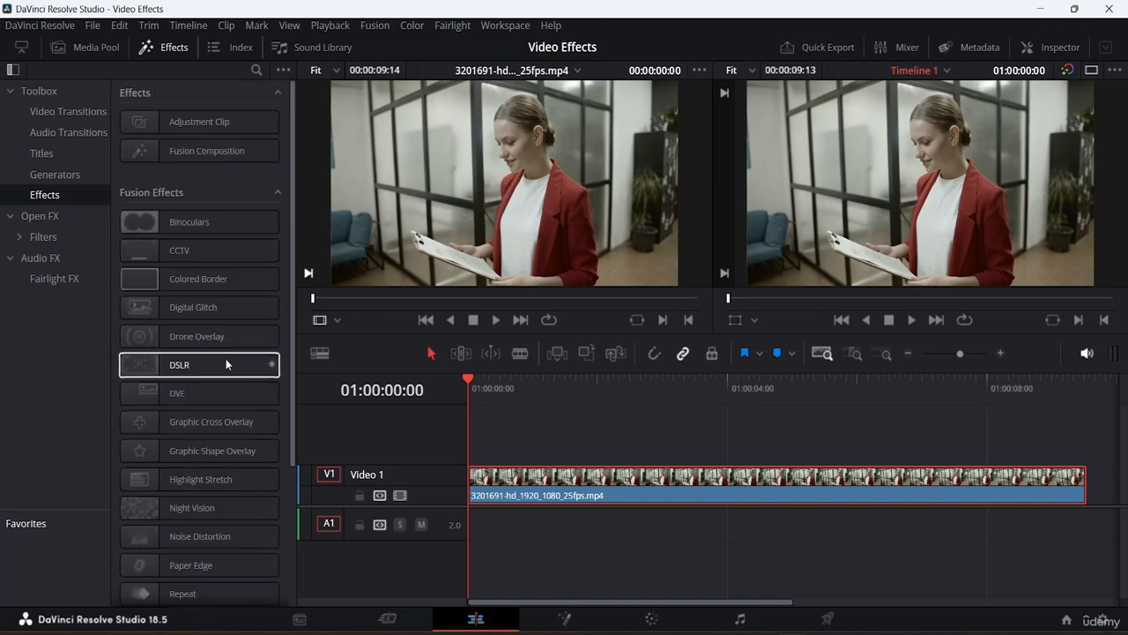
left_click(43, 215)
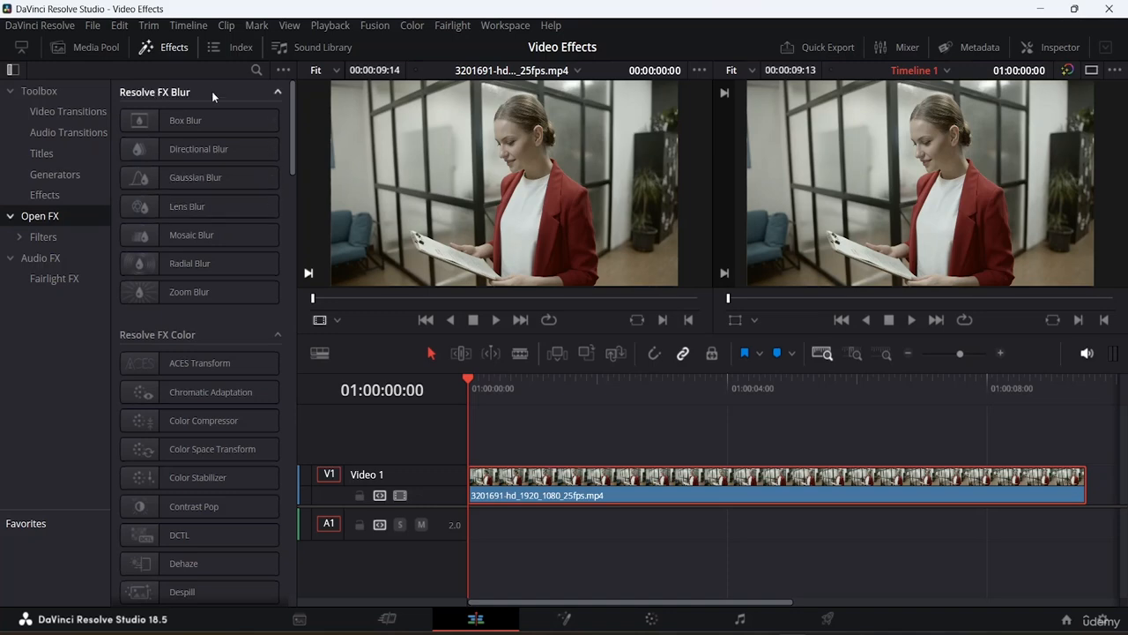
scroll(216, 353, "down", 4)
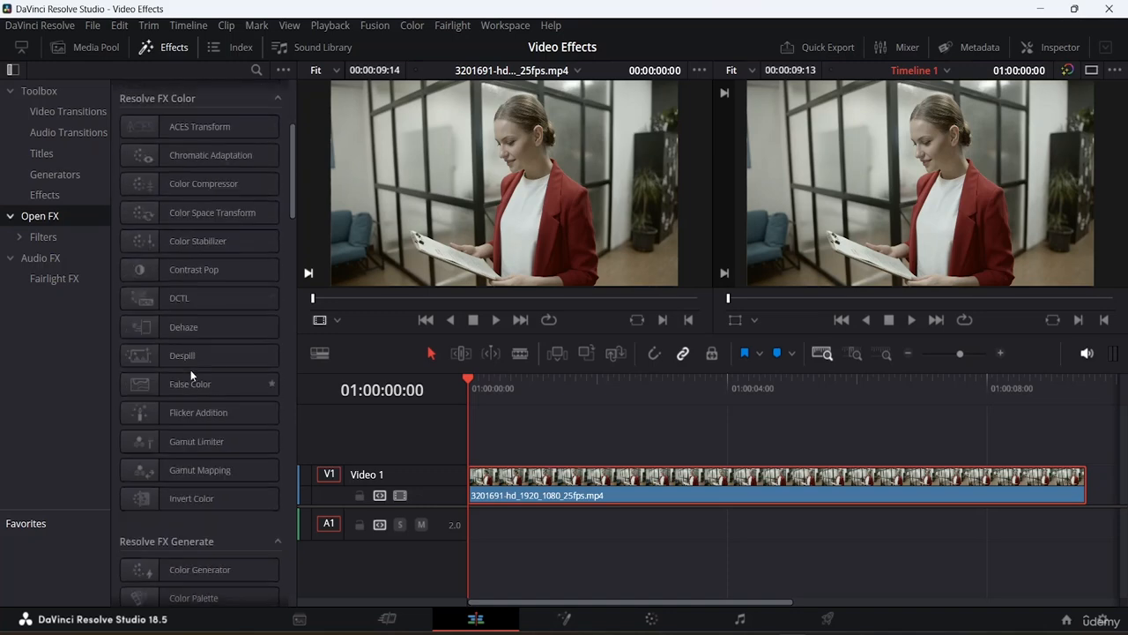
scroll(190, 361, "up", 3)
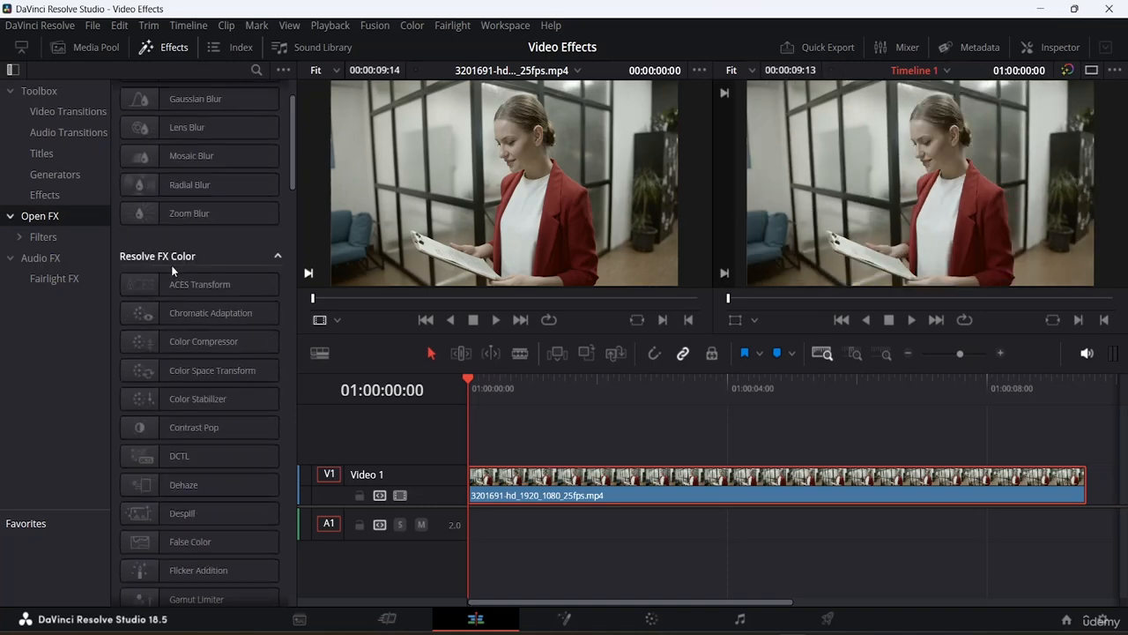
left_click(39, 237)
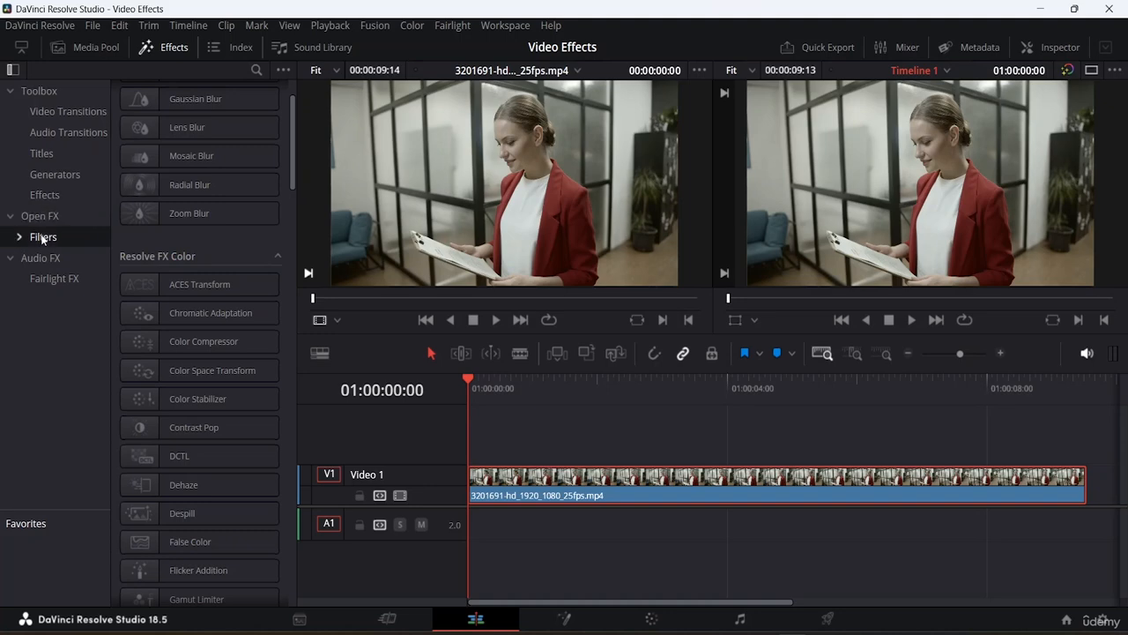
left_click(62, 195)
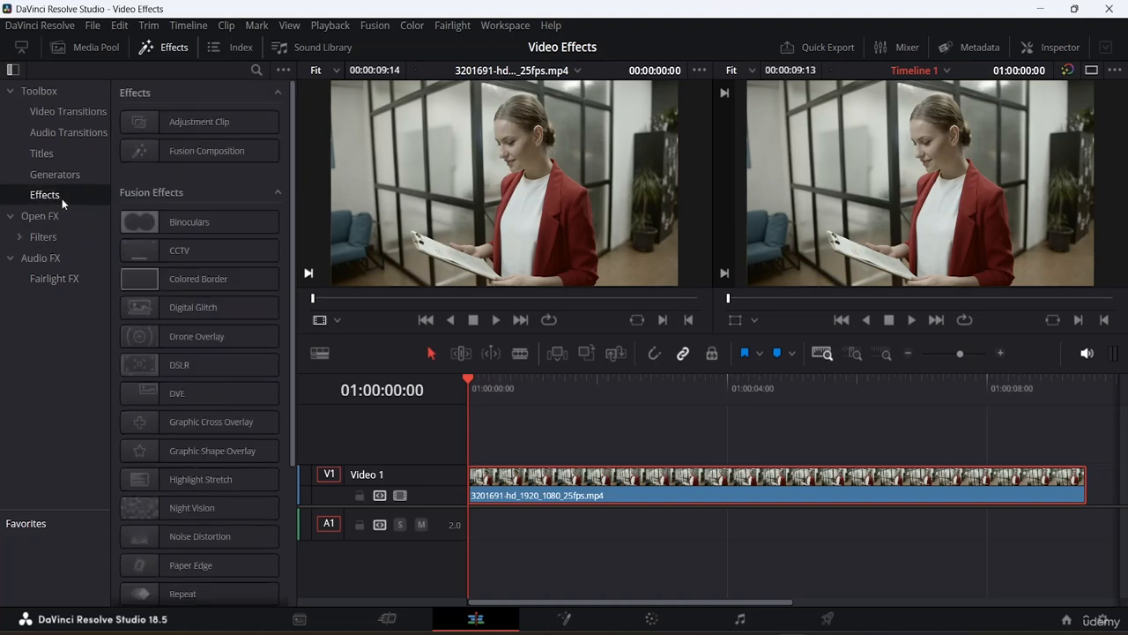
- Apply the Binoculars and CCTV effects to the clip on the timeline
left_click(202, 226)
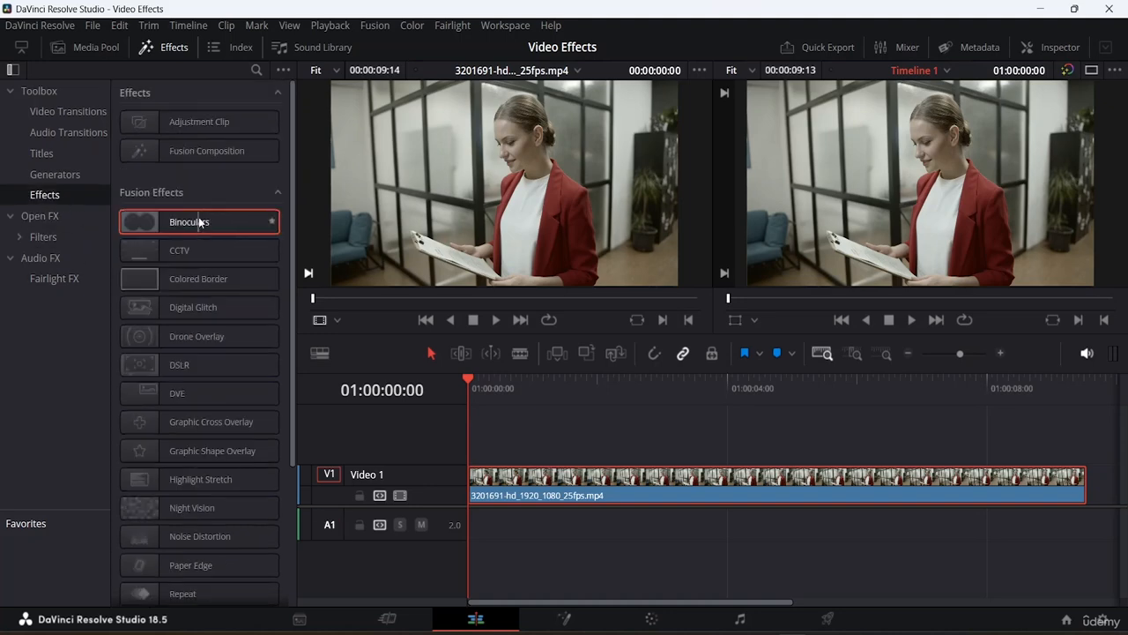
double_click(198, 216)
left_click(152, 254)
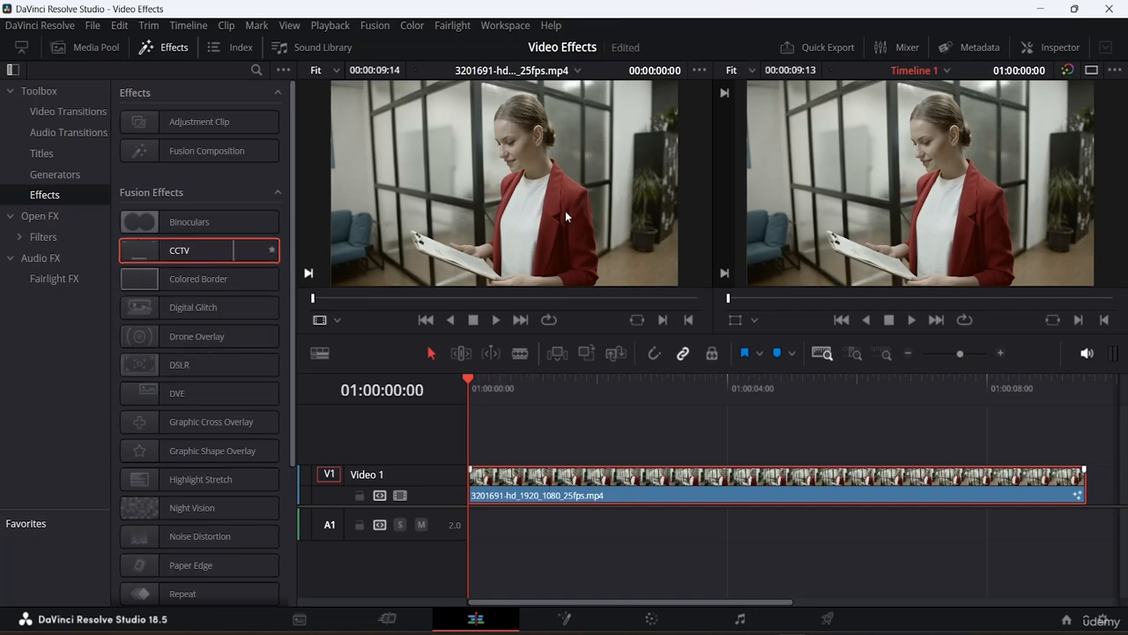
left_click(565, 216)
left_click(173, 221)
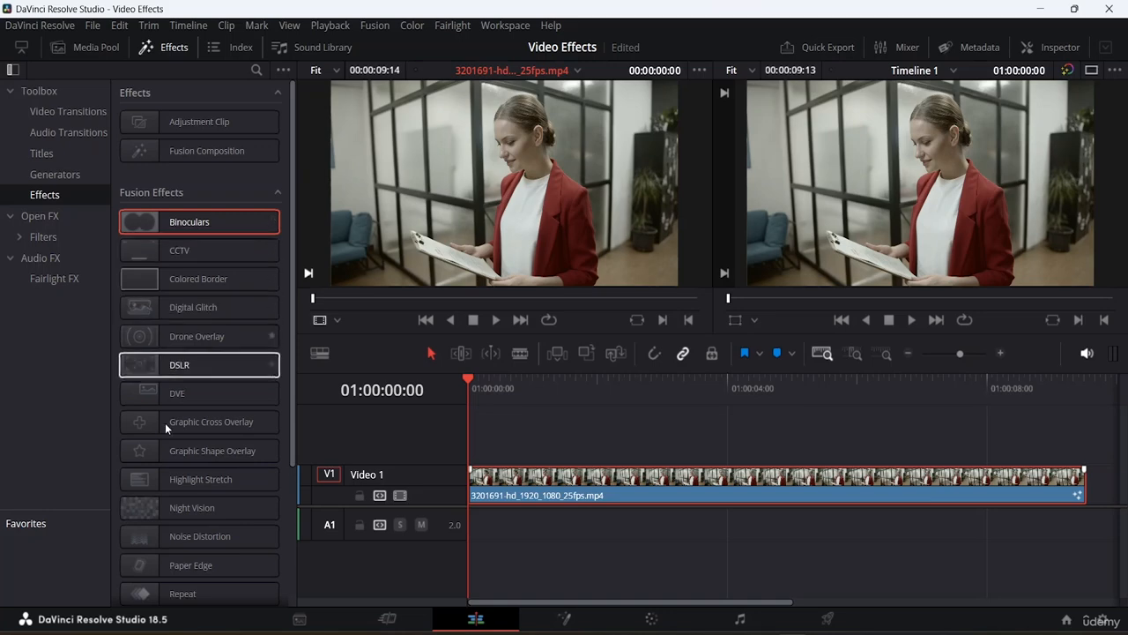
scroll(172, 410, "down", 3)
scroll(176, 401, "up", 3)
left_click(204, 256)
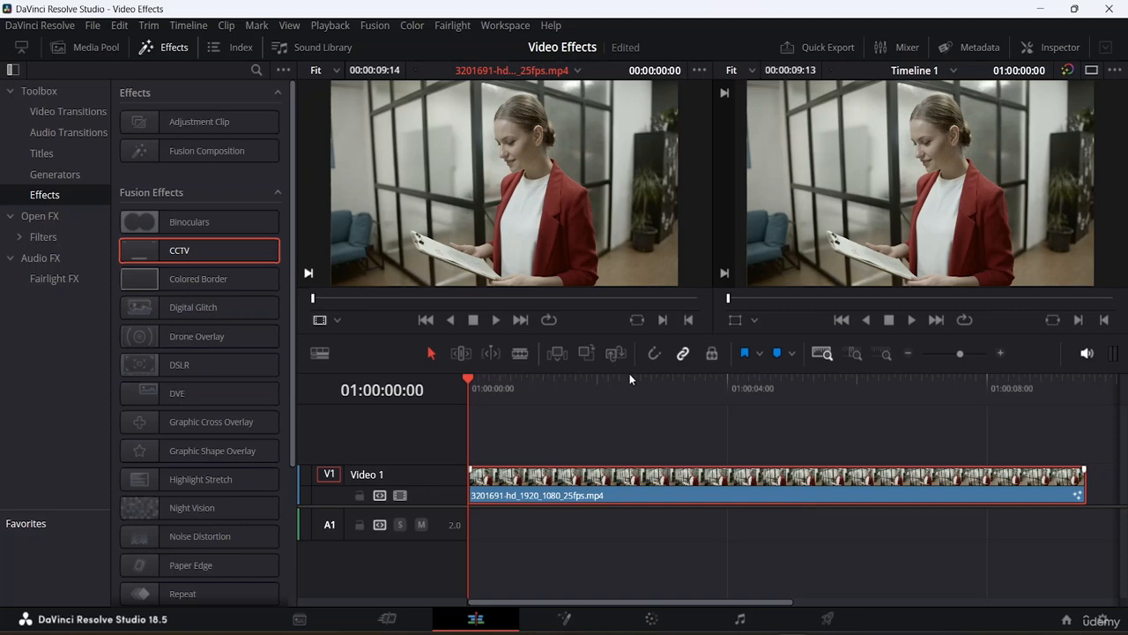
left_click(471, 379)
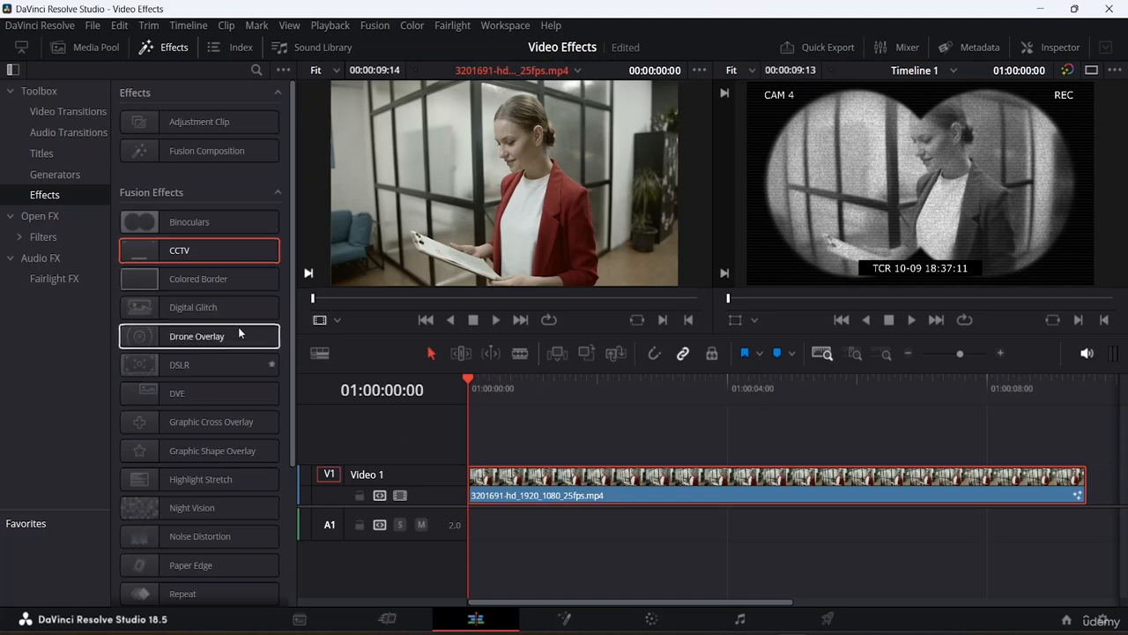
- Apply the Colored Border and Video Call effects to the clip
left_click(200, 224)
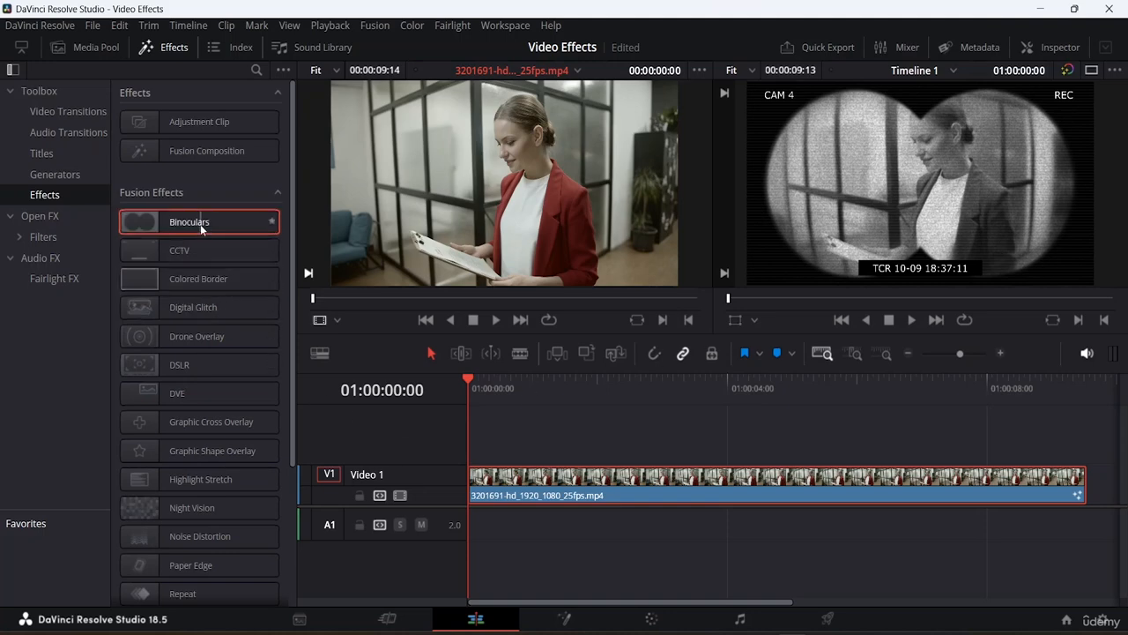
left_click(174, 282)
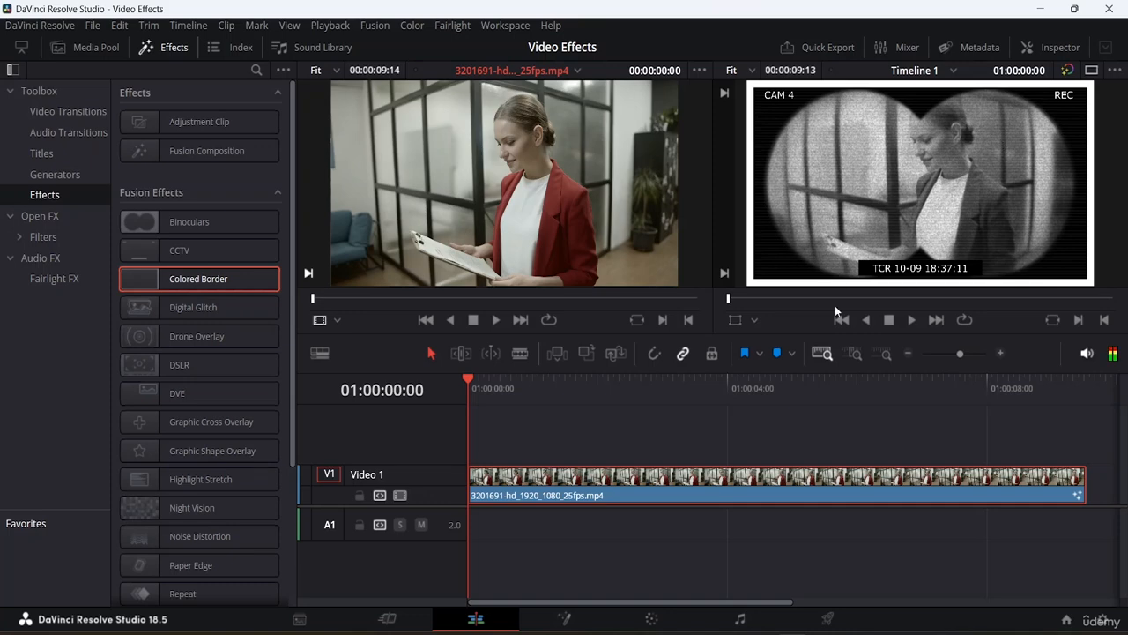
left_click(192, 254)
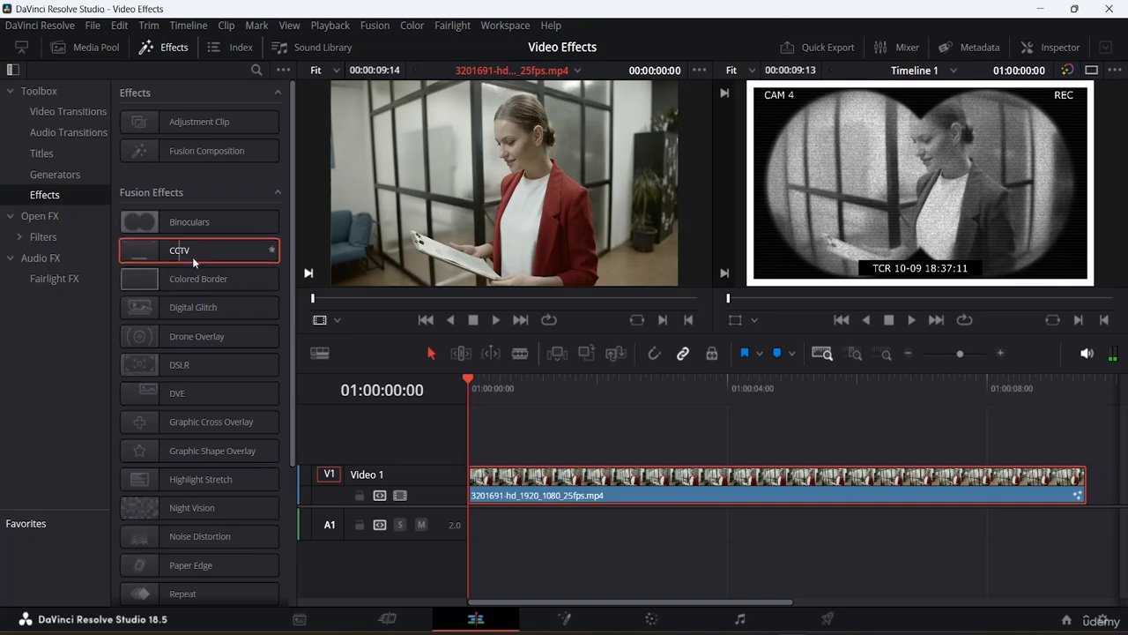
left_click(177, 365)
scroll(219, 454, "down", 4)
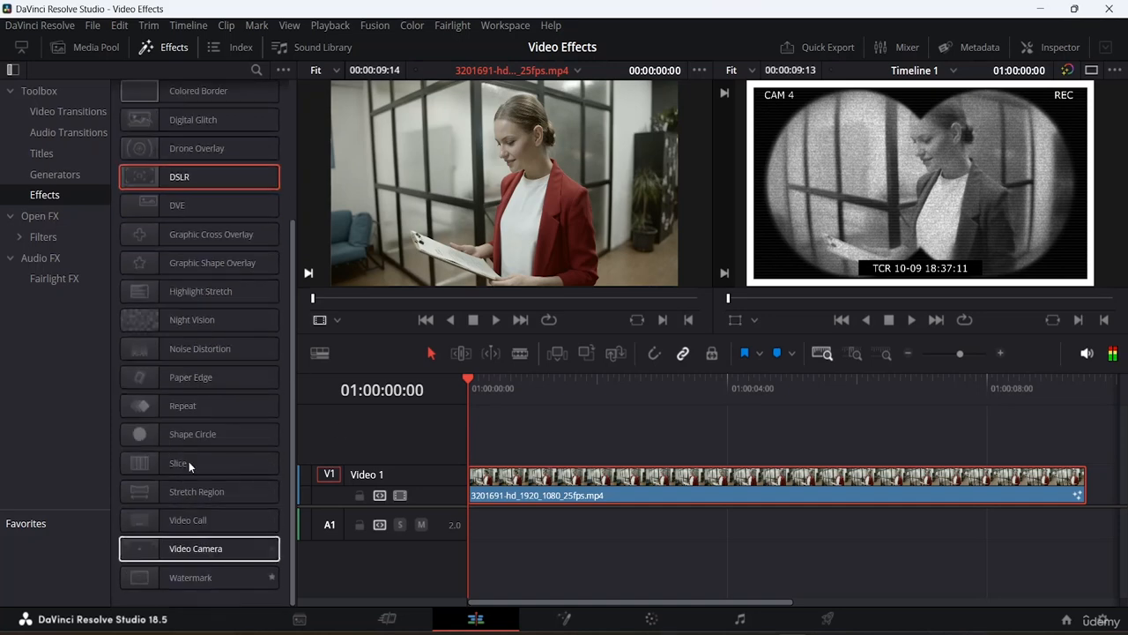
left_click(191, 521)
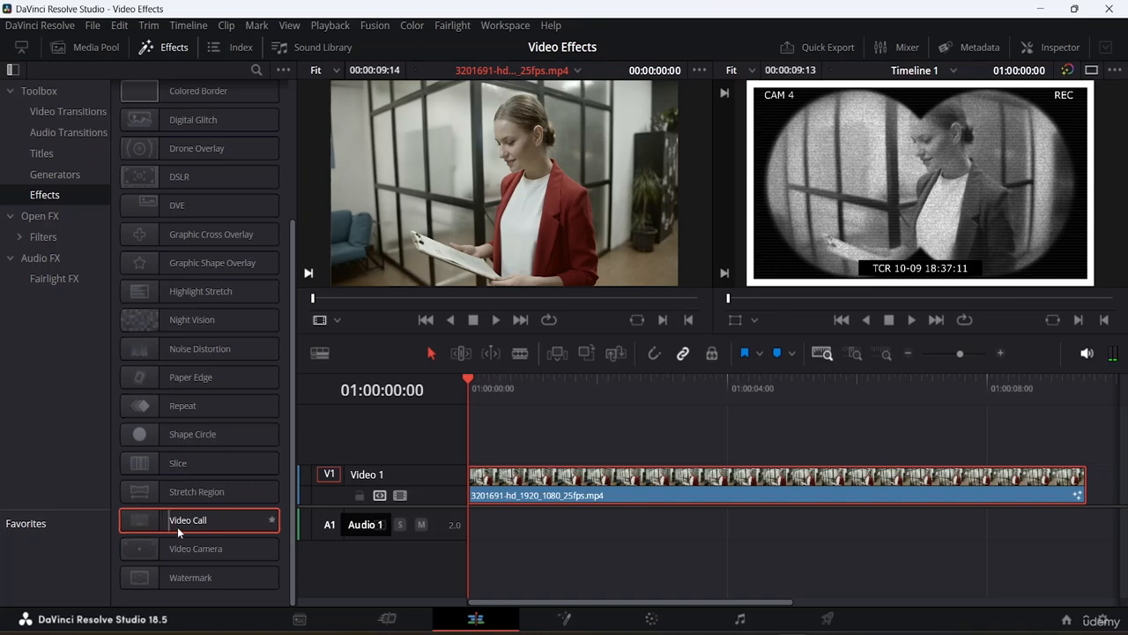
left_click_drag(177, 526, 574, 499)
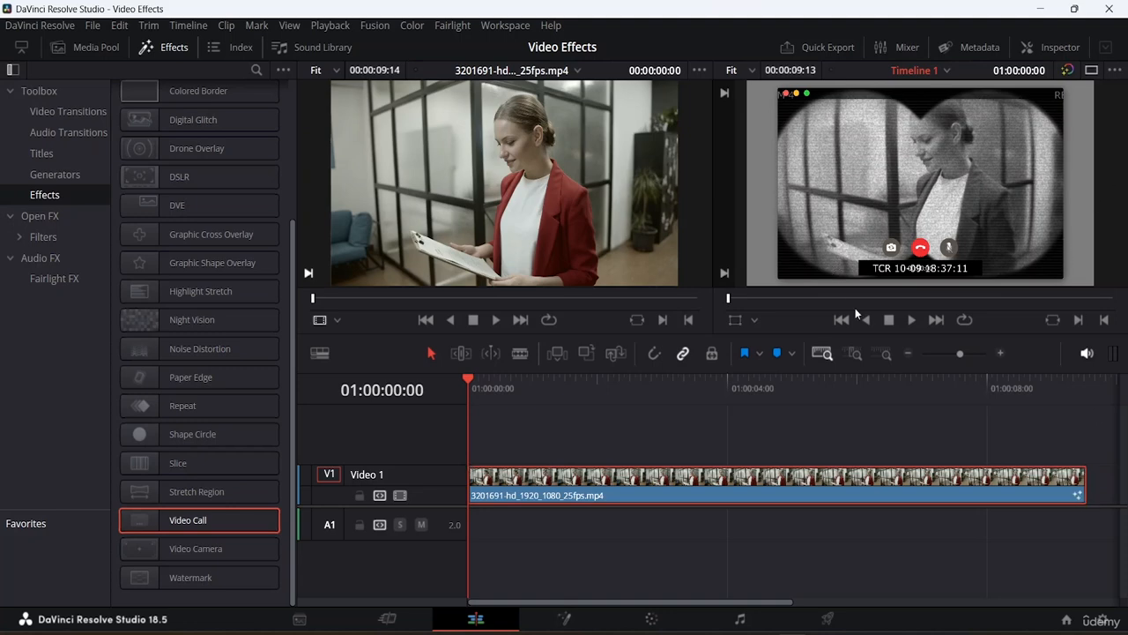
- Open the clip's effects in the Inspector and delete the Binoculars effect
left_click(1065, 47)
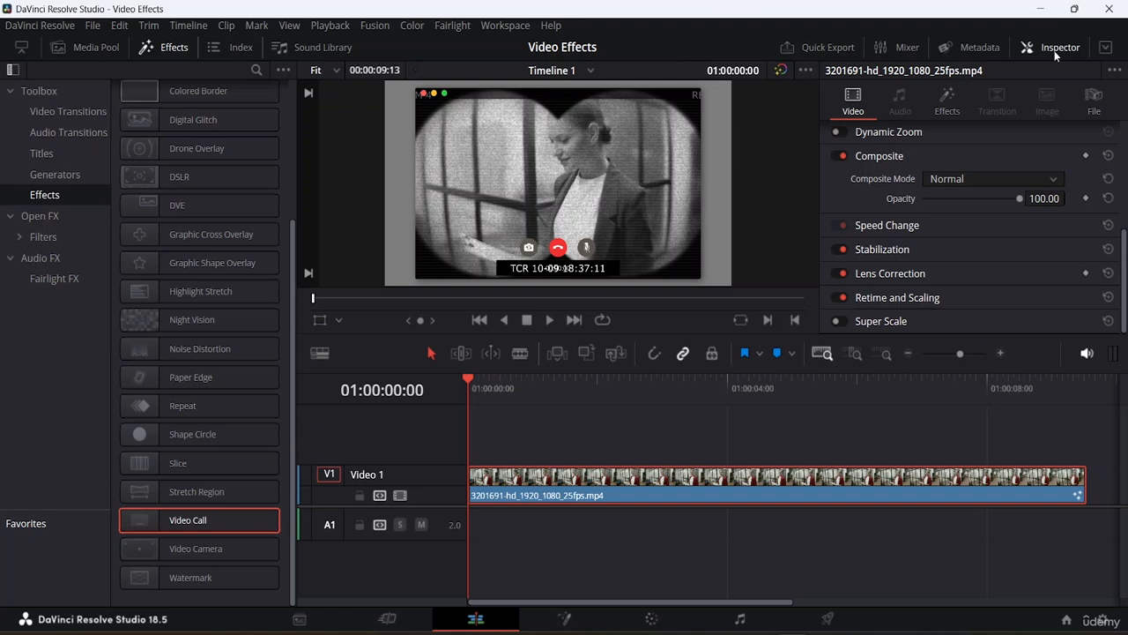
left_click(947, 105)
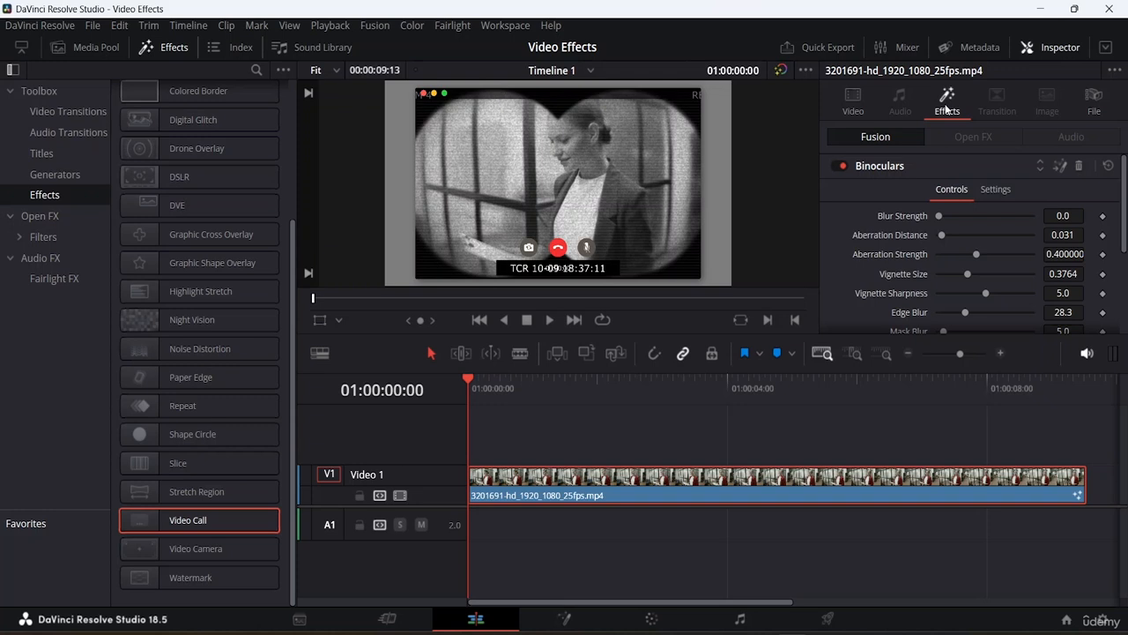
left_click(878, 165)
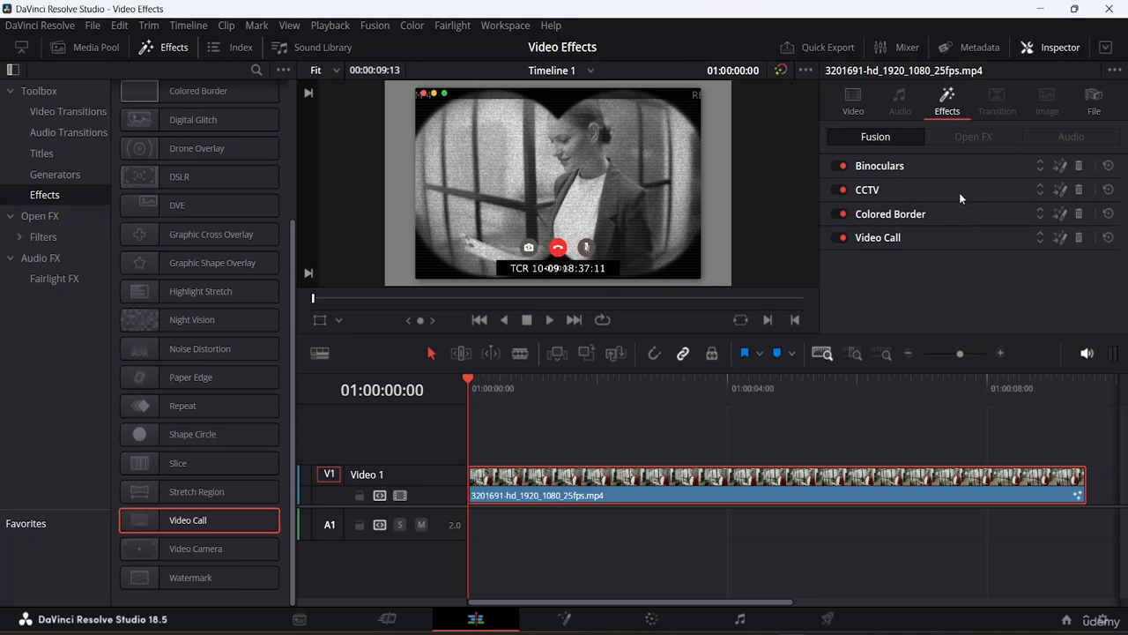
left_click(1083, 166)
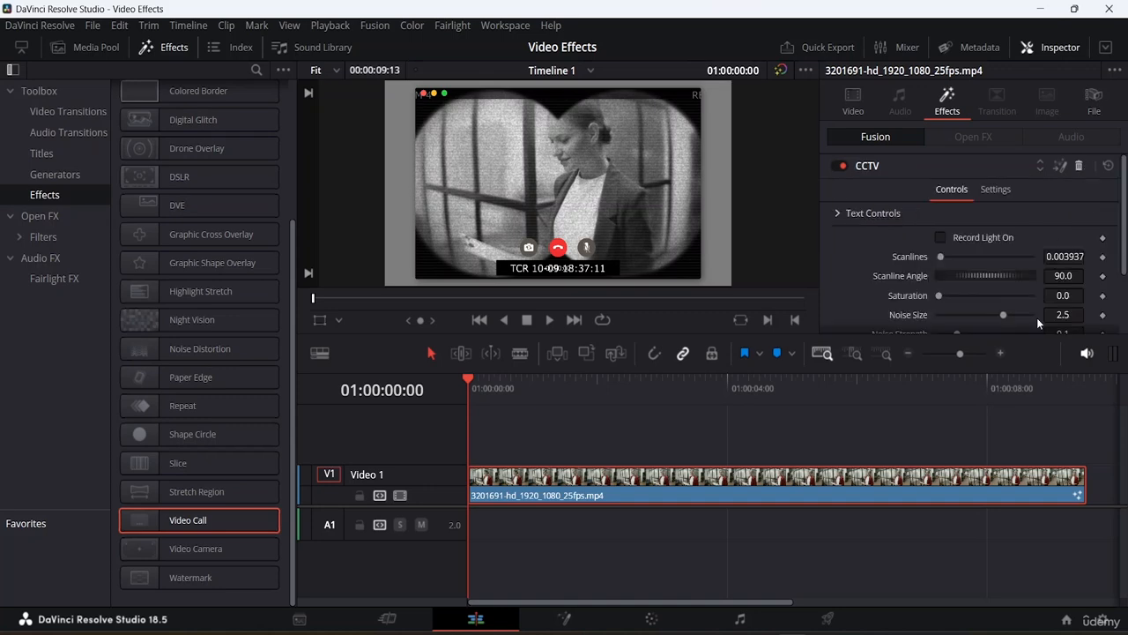
- Delete the CCTV effect from the clip
left_click(872, 165)
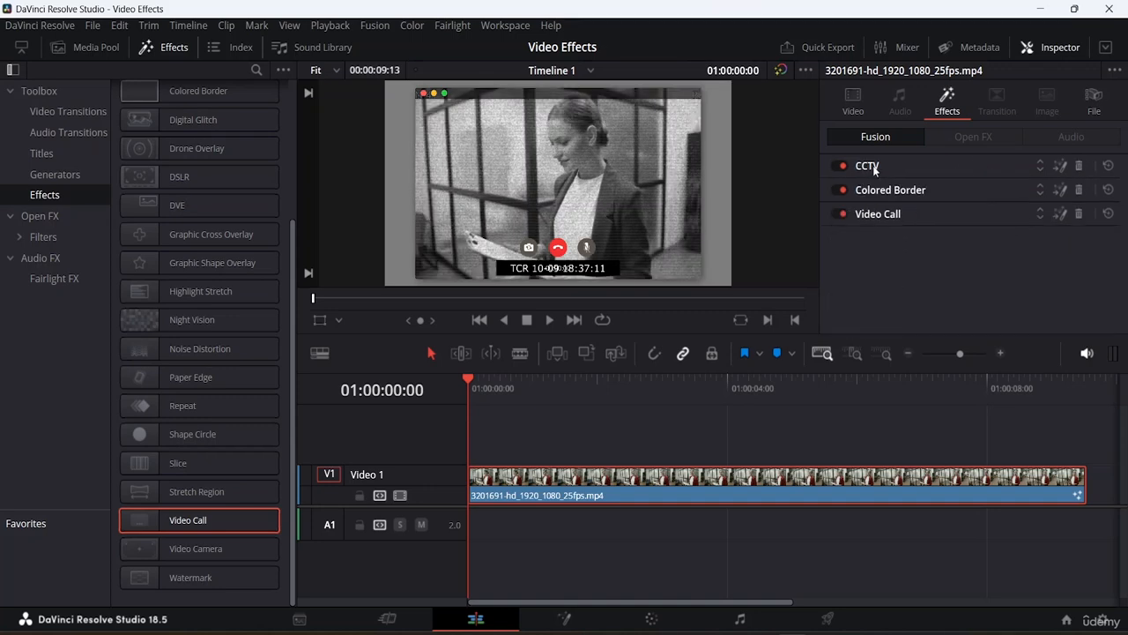
left_click(1078, 165)
left_click(922, 169)
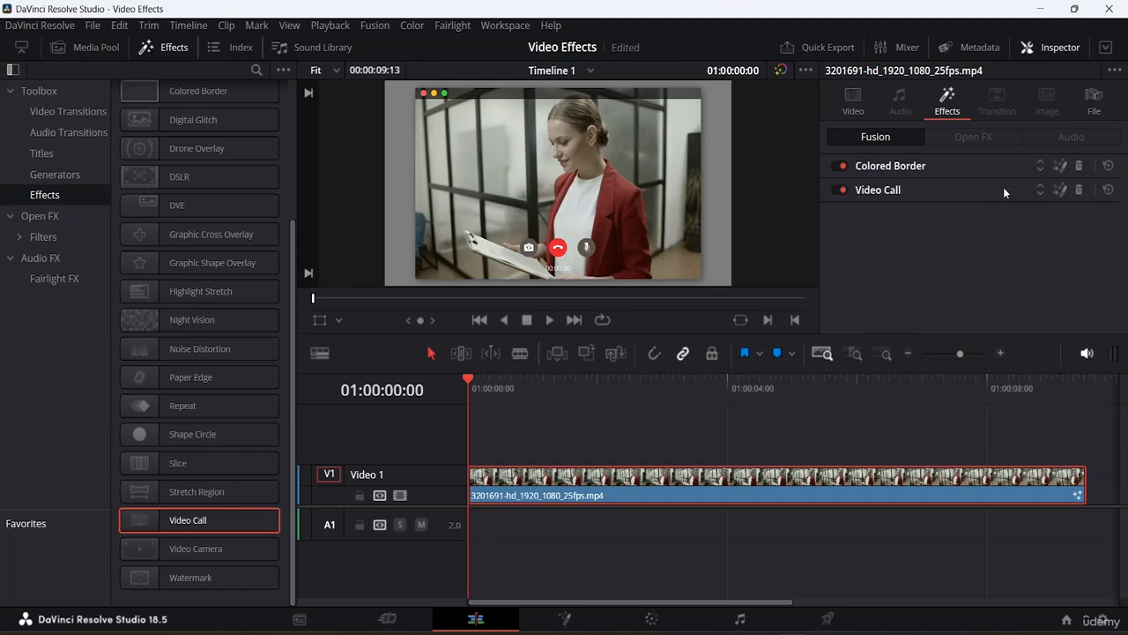
- Delete the Colored Border effect from the clip, leaving only Video Call
left_click(1078, 165)
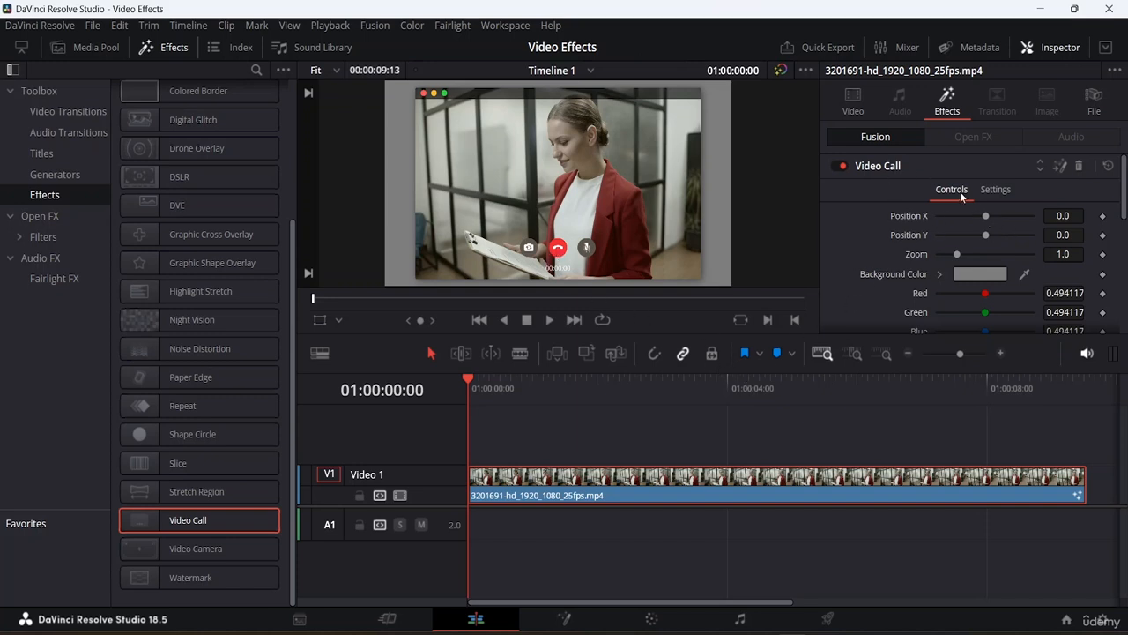
left_click(881, 166)
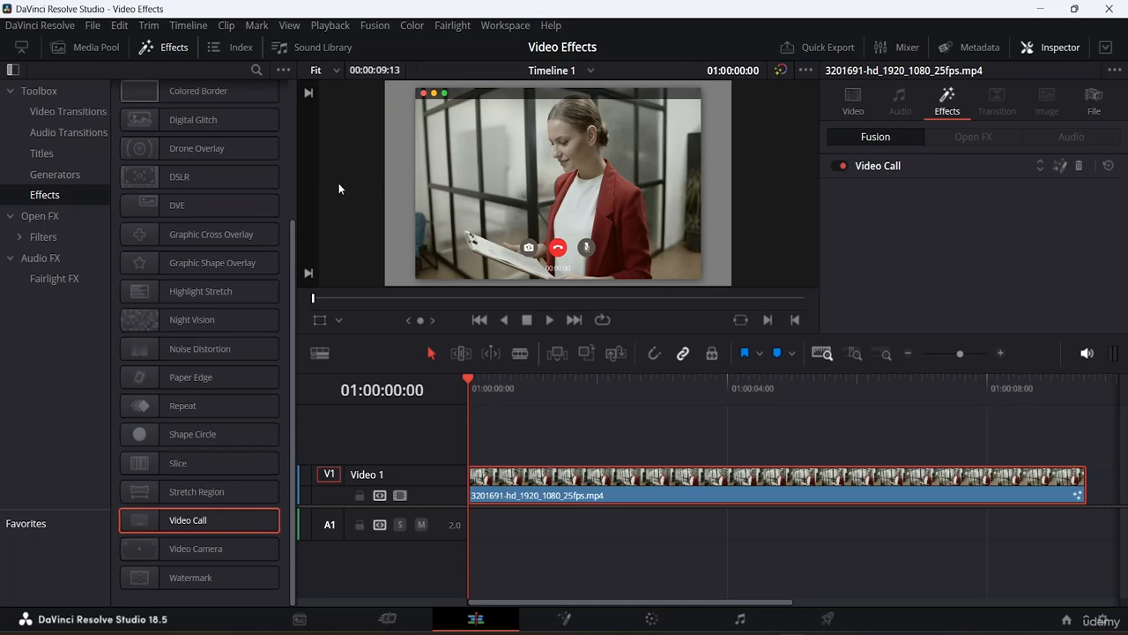
- Apply the Lens Blur effect from the Open FX category to the clip on the timeline
scroll(193, 212, "up", 4)
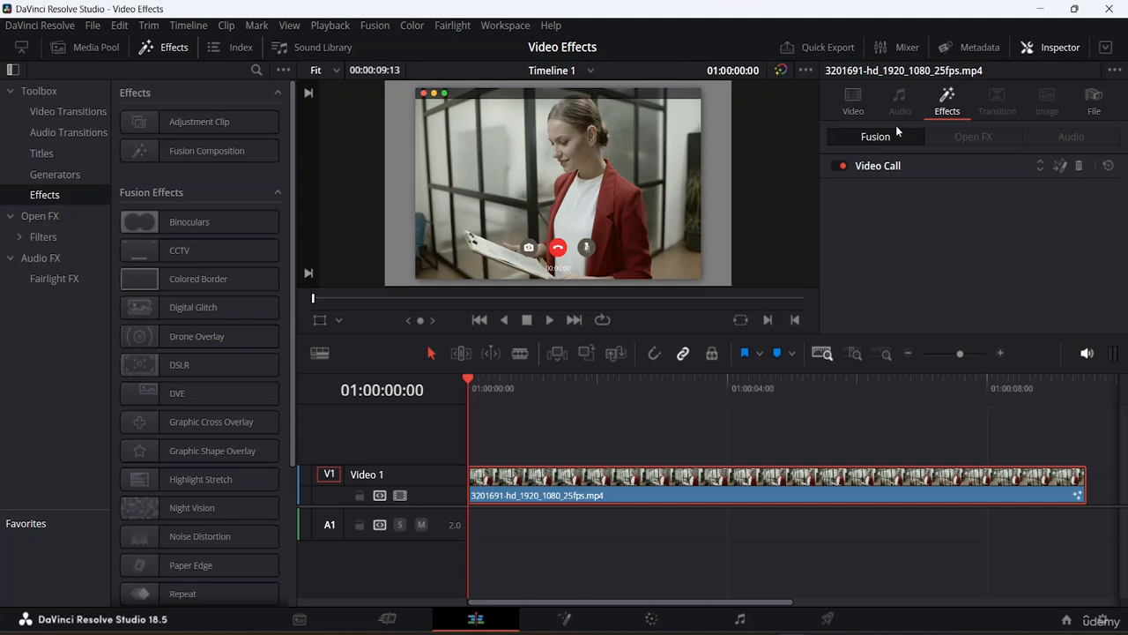
left_click(52, 217)
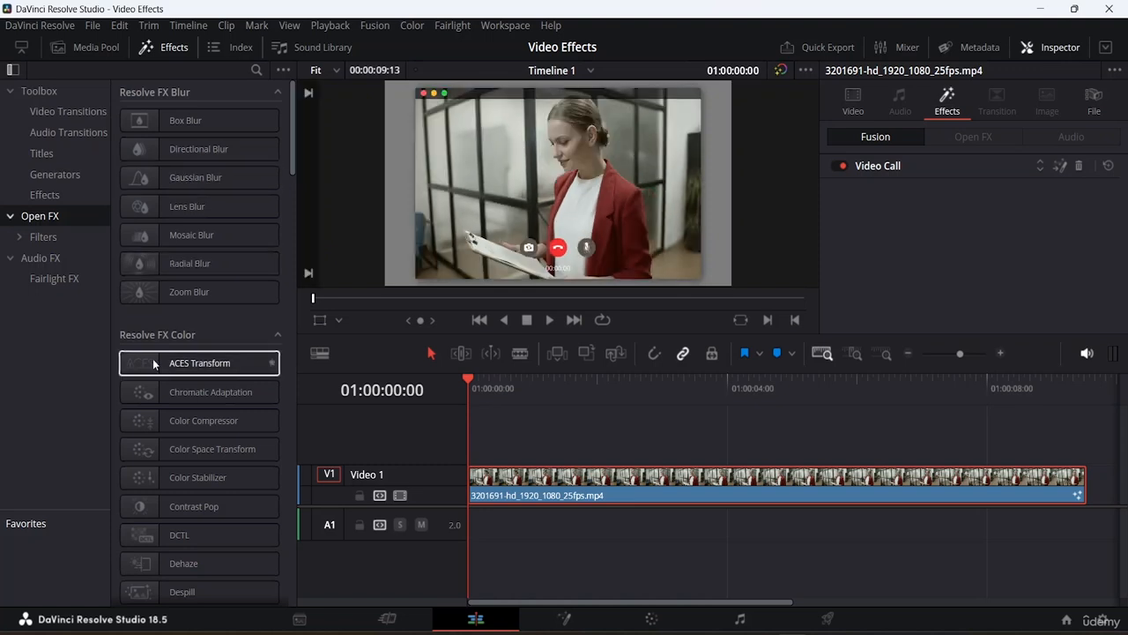
left_click_drag(150, 206, 669, 486)
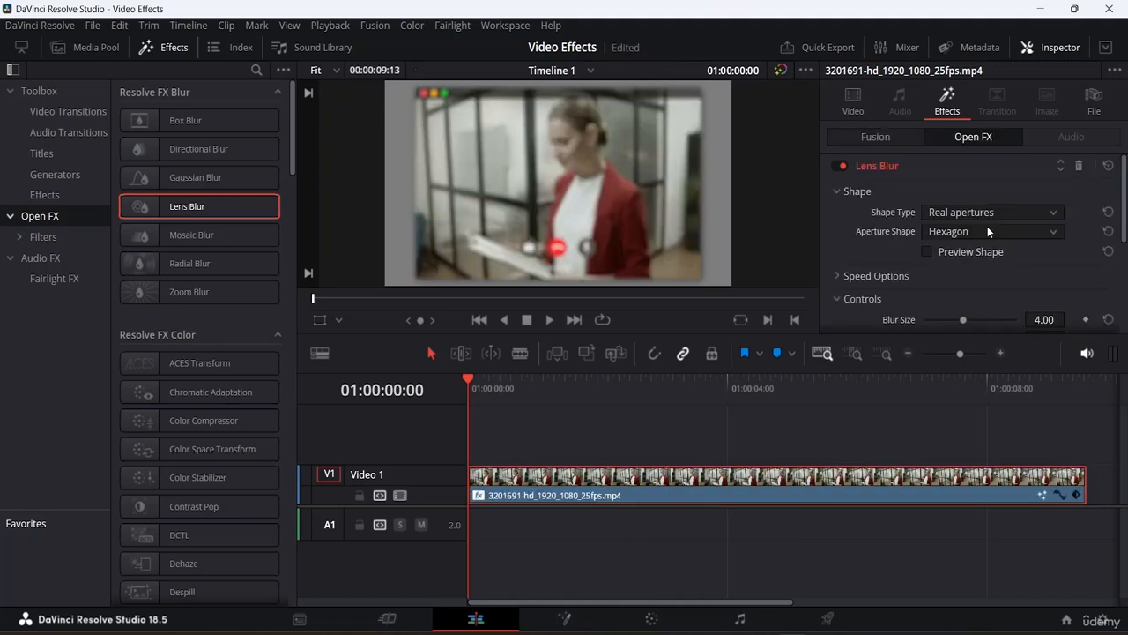
- Review the Lens Blur settings in the Inspector's Open FX section, then delete the Lens Blur effect
left_click(885, 138)
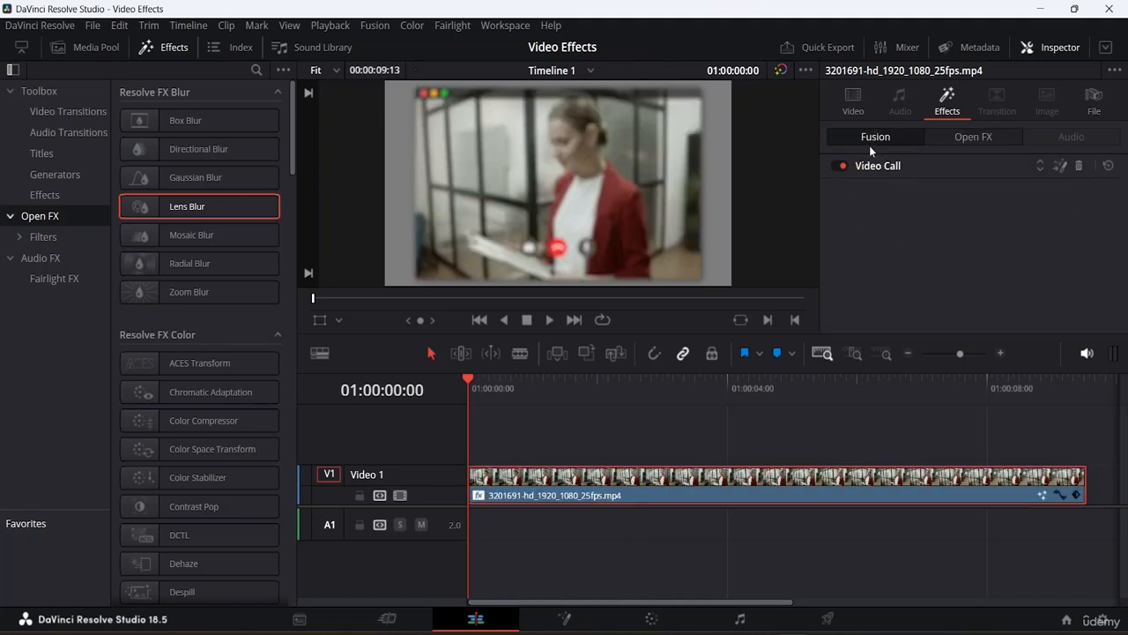
left_click(1000, 136)
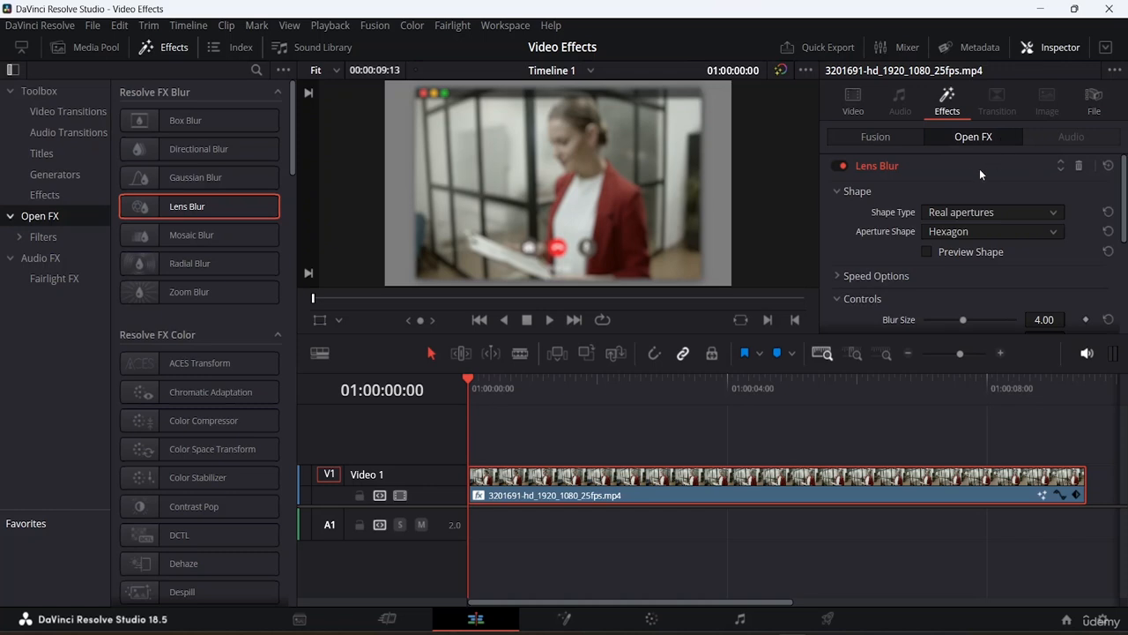
scroll(968, 174, "down", 5)
scroll(969, 178, "up", 5)
scroll(970, 179, "down", 5)
scroll(978, 205, "up", 5)
scroll(932, 247, "down", 5)
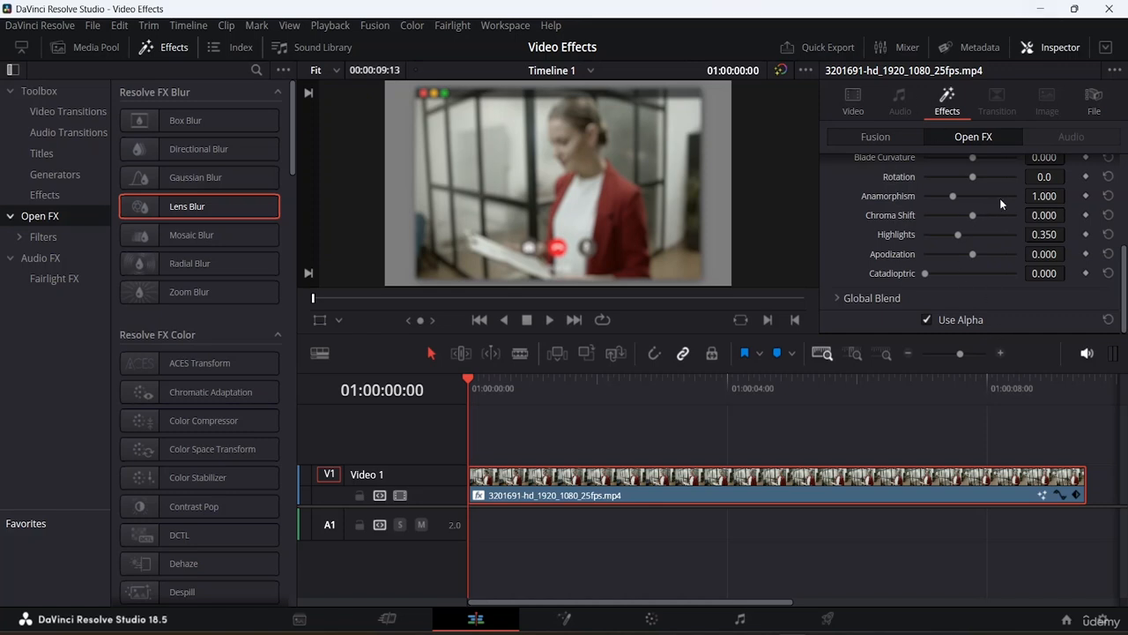
scroll(999, 194, "up", 5)
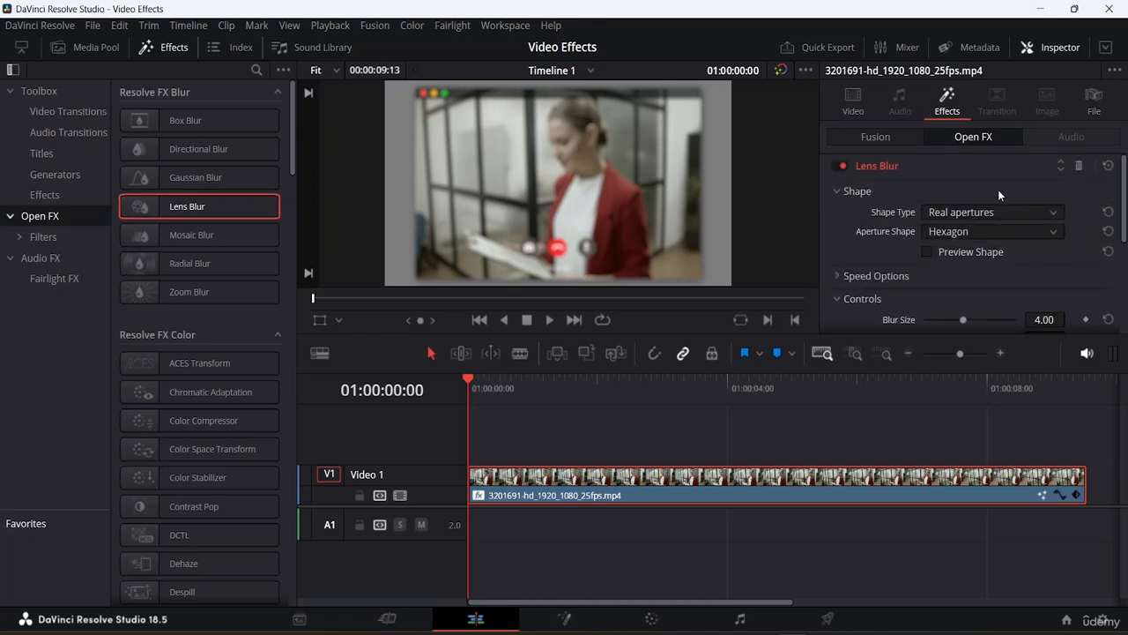
left_click(1079, 167)
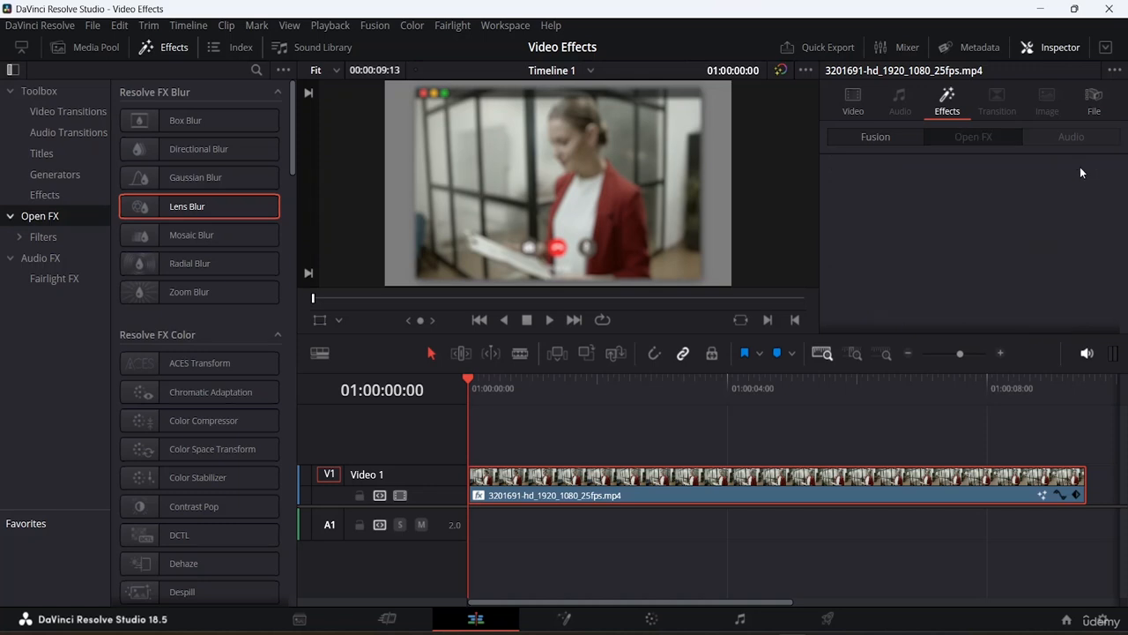
- Open the Video Call controls and try Position X at -0.43 and Position Y at 0.175, resetting each to 0.0
left_click(866, 136)
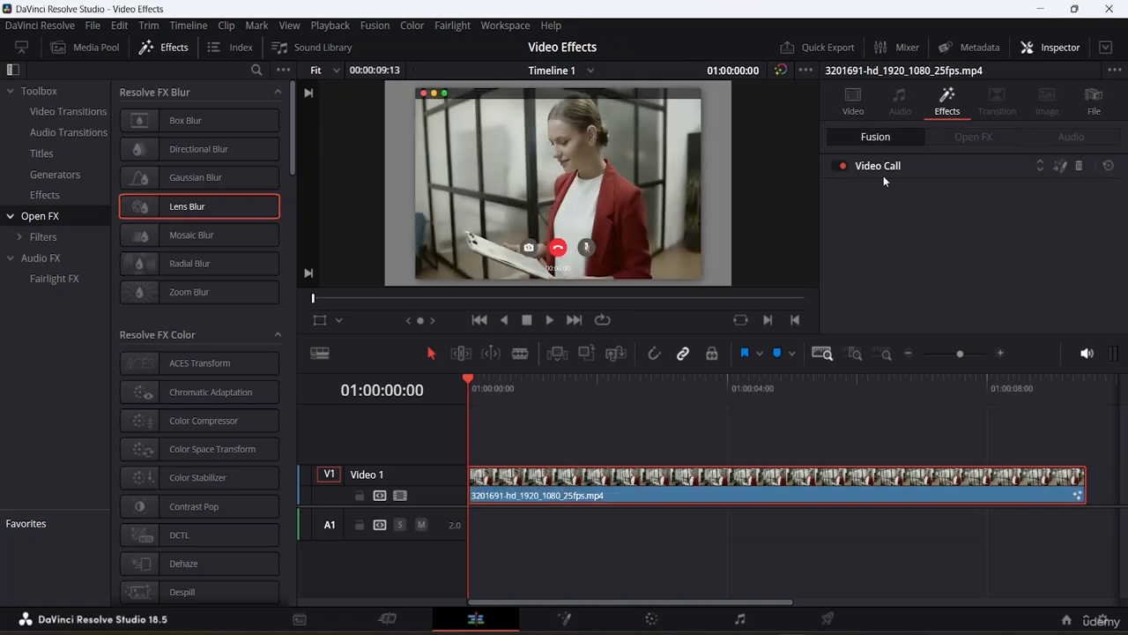
left_click(883, 168)
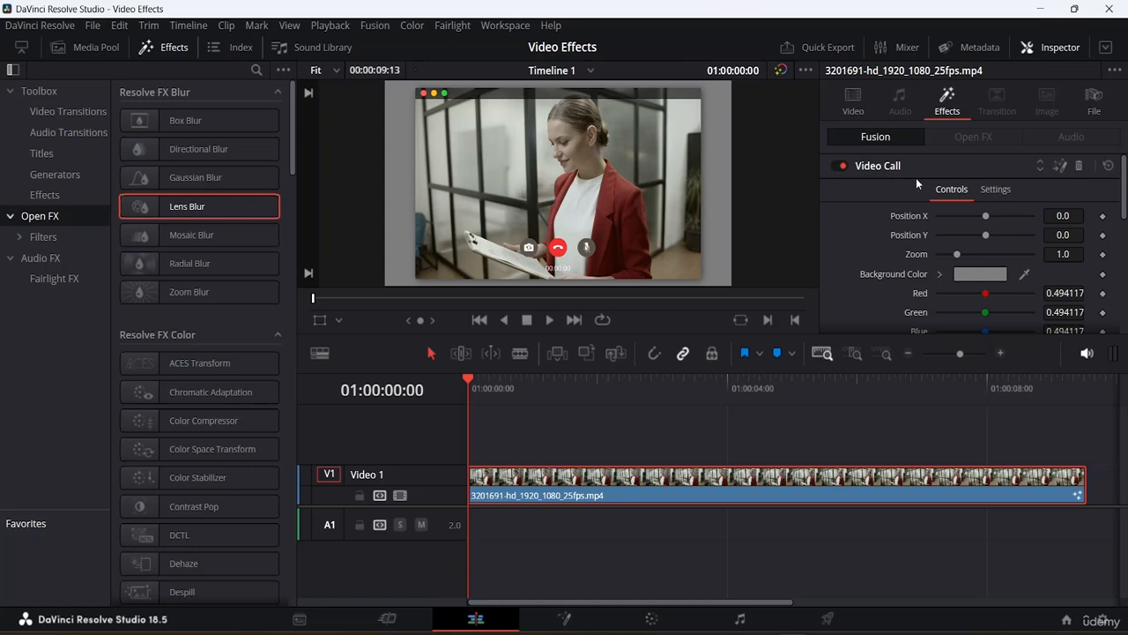
left_click_drag(888, 331, 888, 411)
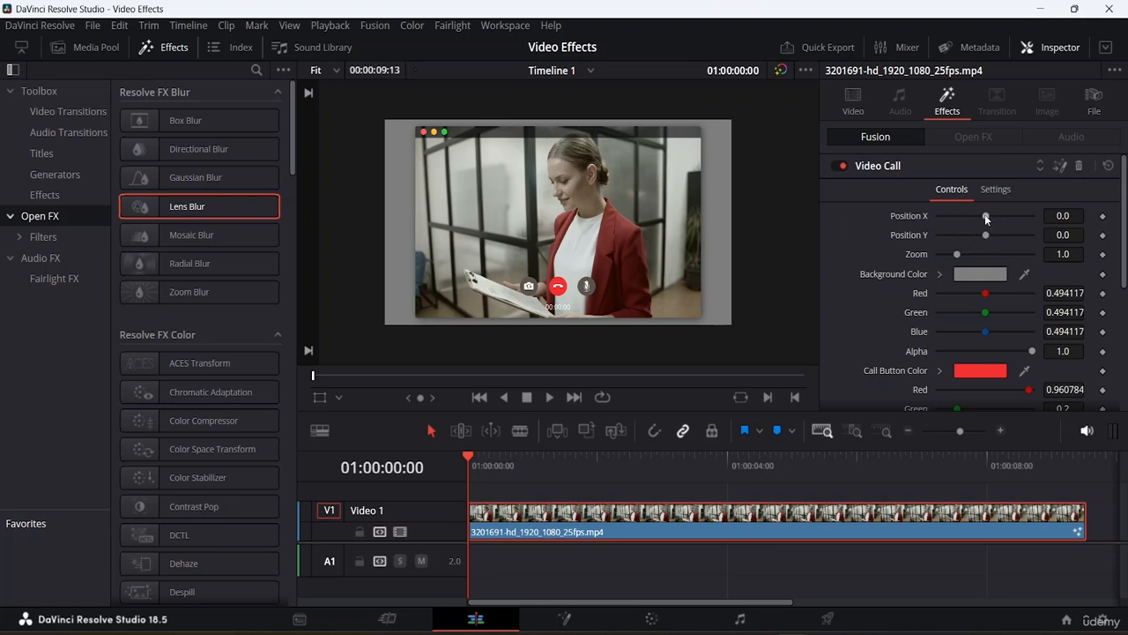
left_click_drag(985, 215, 944, 223)
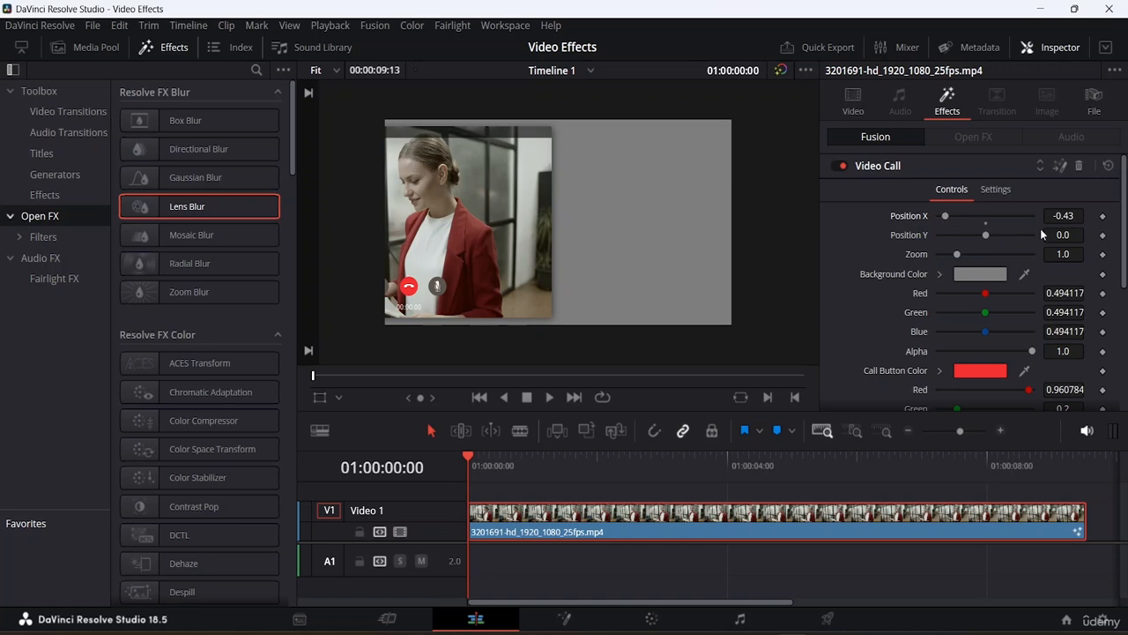
left_click(985, 221)
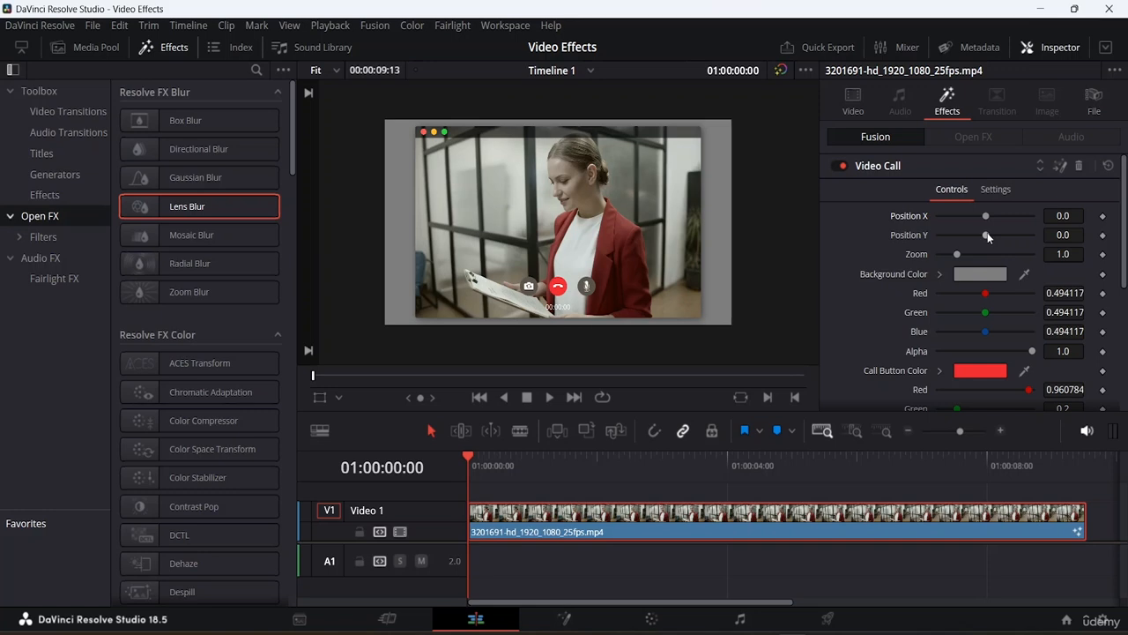
left_click_drag(985, 234, 1003, 234)
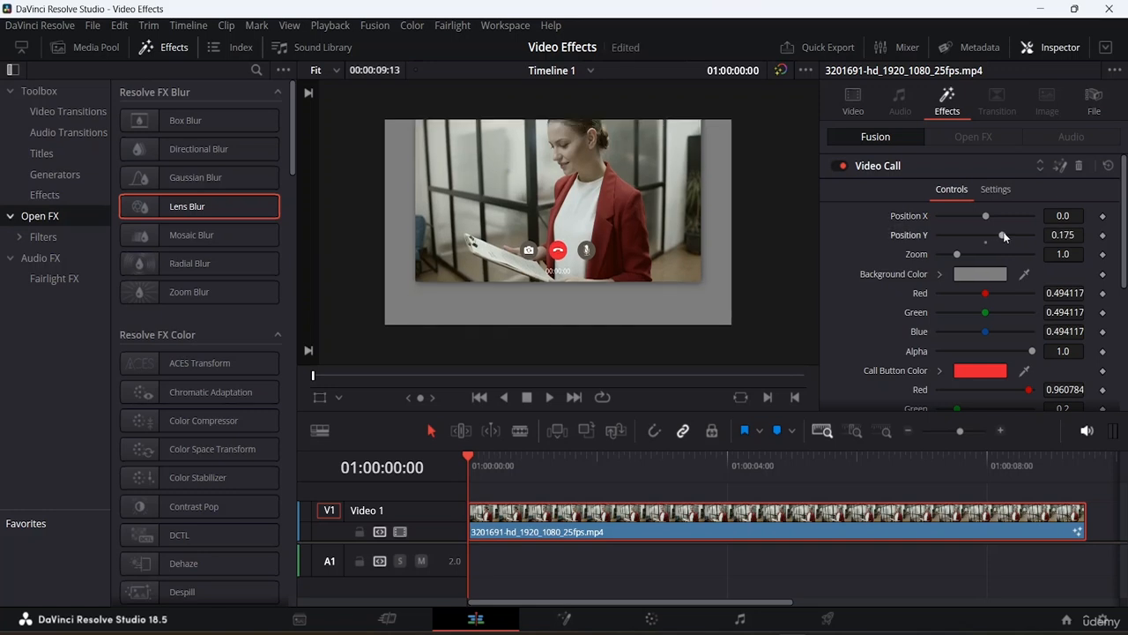
double_click(985, 243)
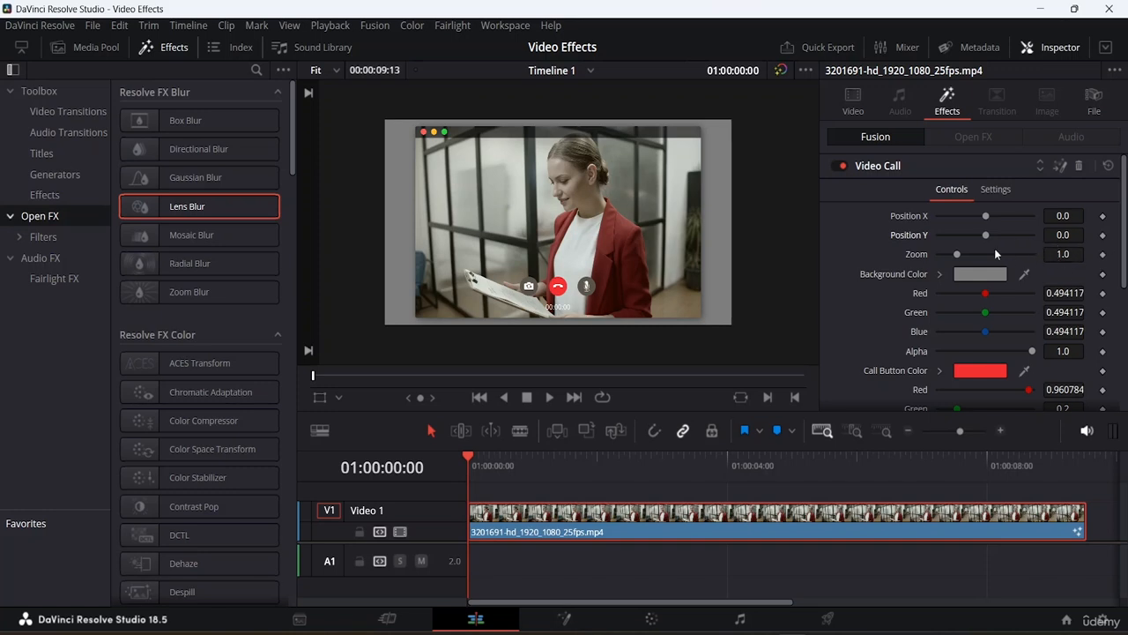
- Set the Video Call background colour to pink #ffaaff using the colour picker
mouse_move(959, 254)
left_mouse_down()
mouse_move(971, 256)
mouse_move(957, 257)
left_mouse_up()
scroll(722, 203, "up", 2)
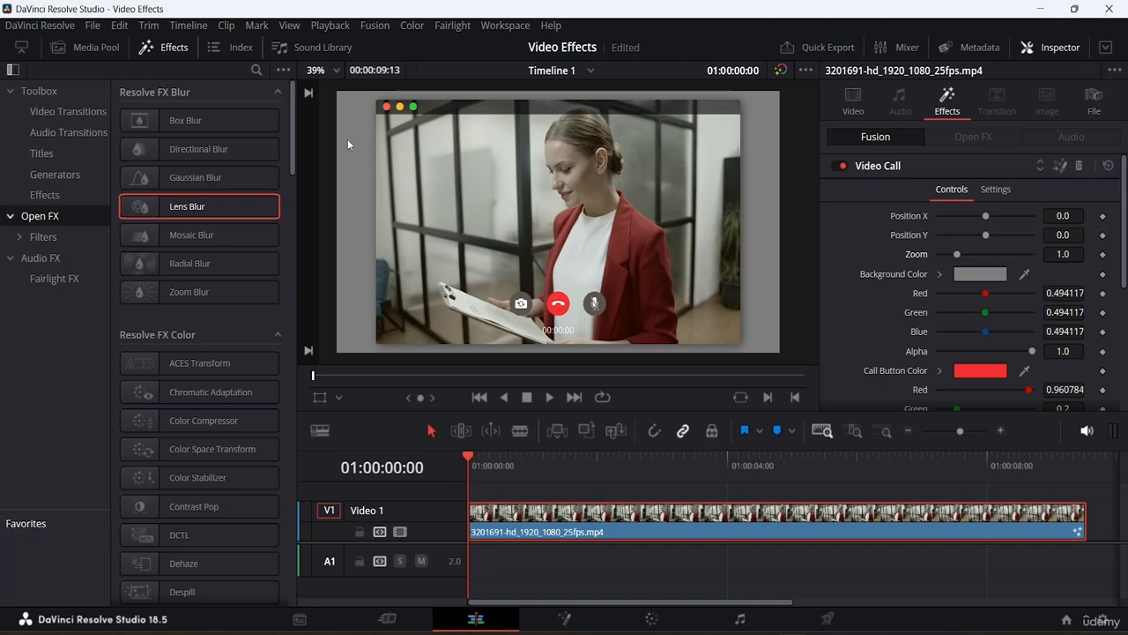
left_click(979, 275)
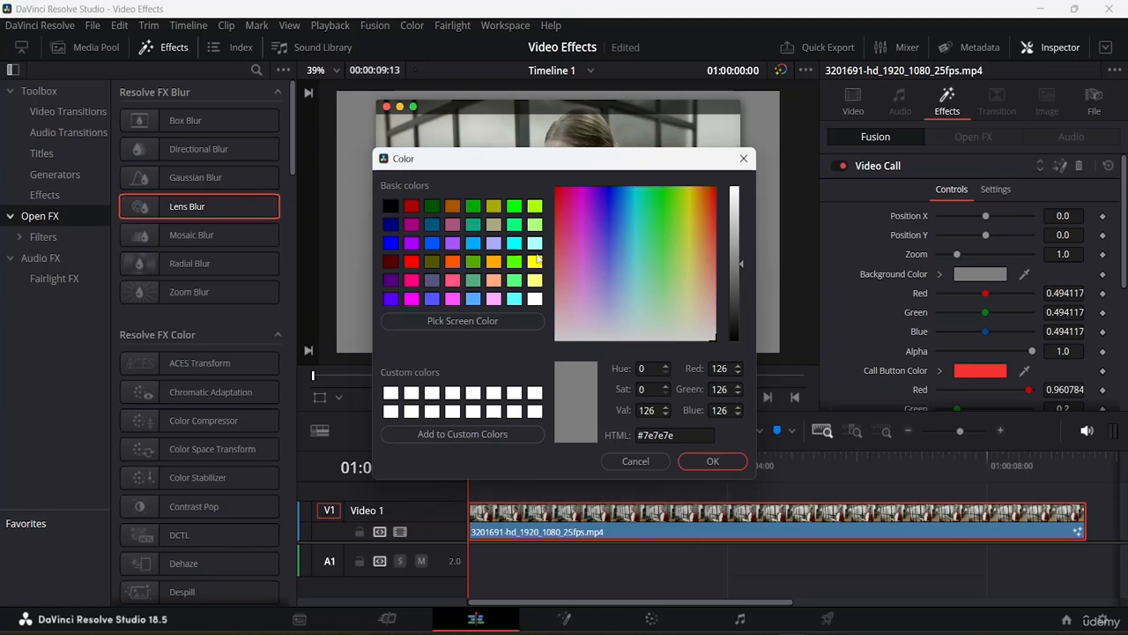
left_click(500, 320)
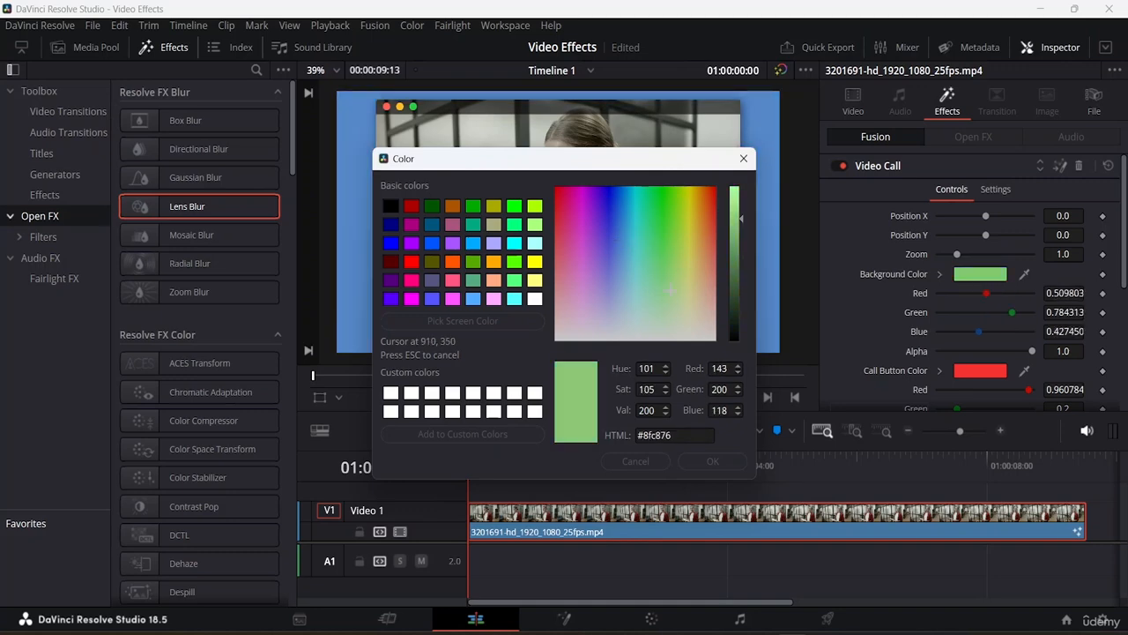
left_click(637, 330)
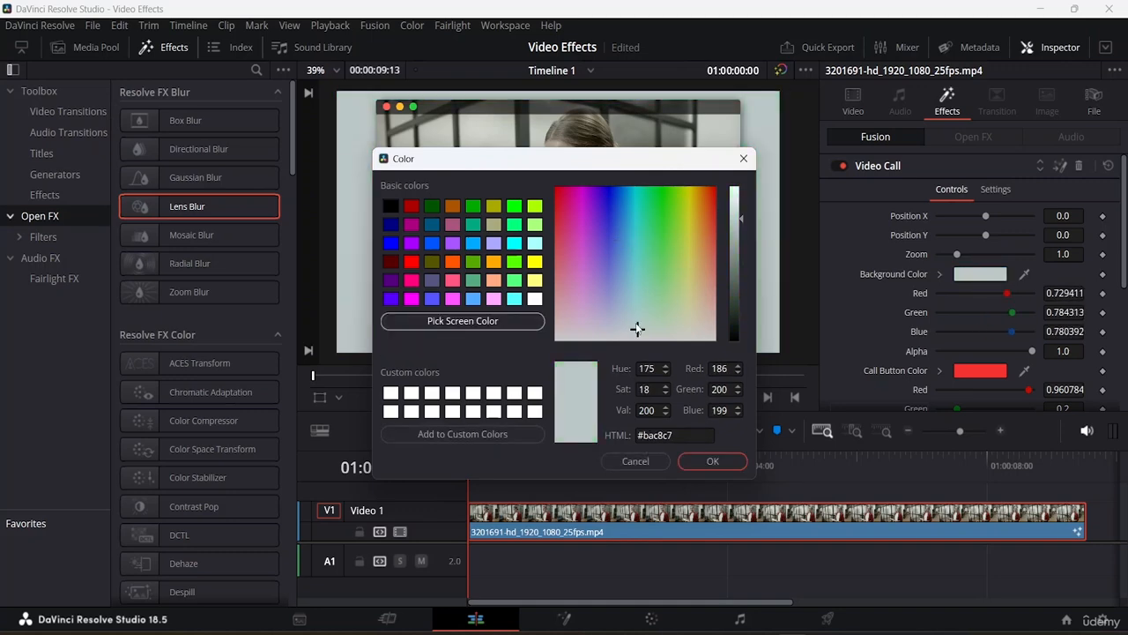
left_click_drag(564, 168, 352, 198)
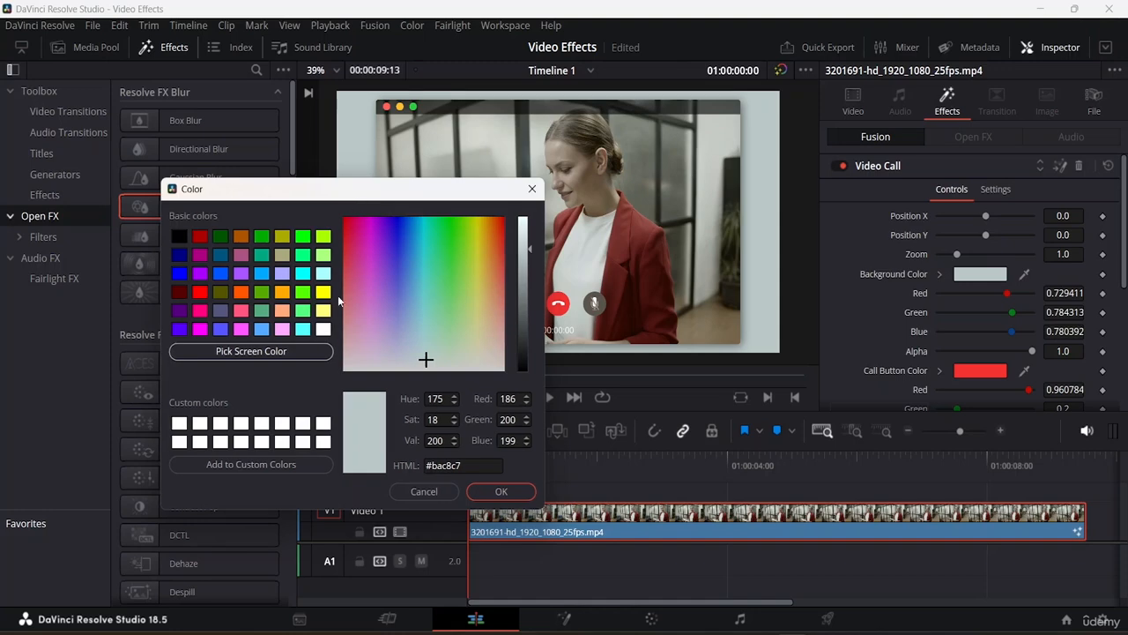
left_click(303, 311)
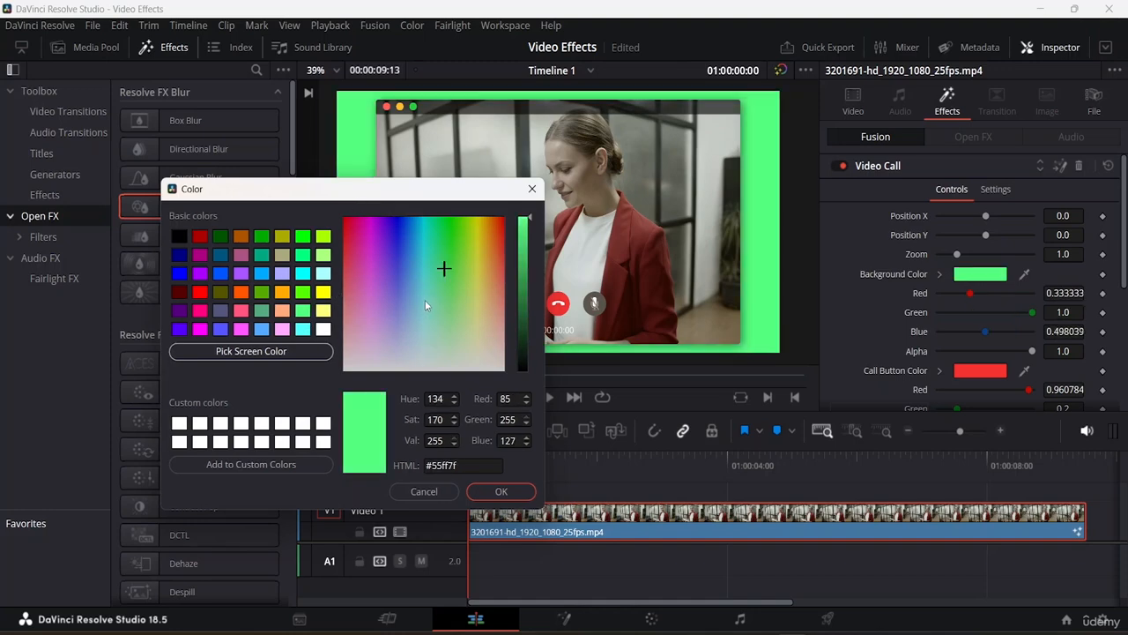
left_click(284, 330)
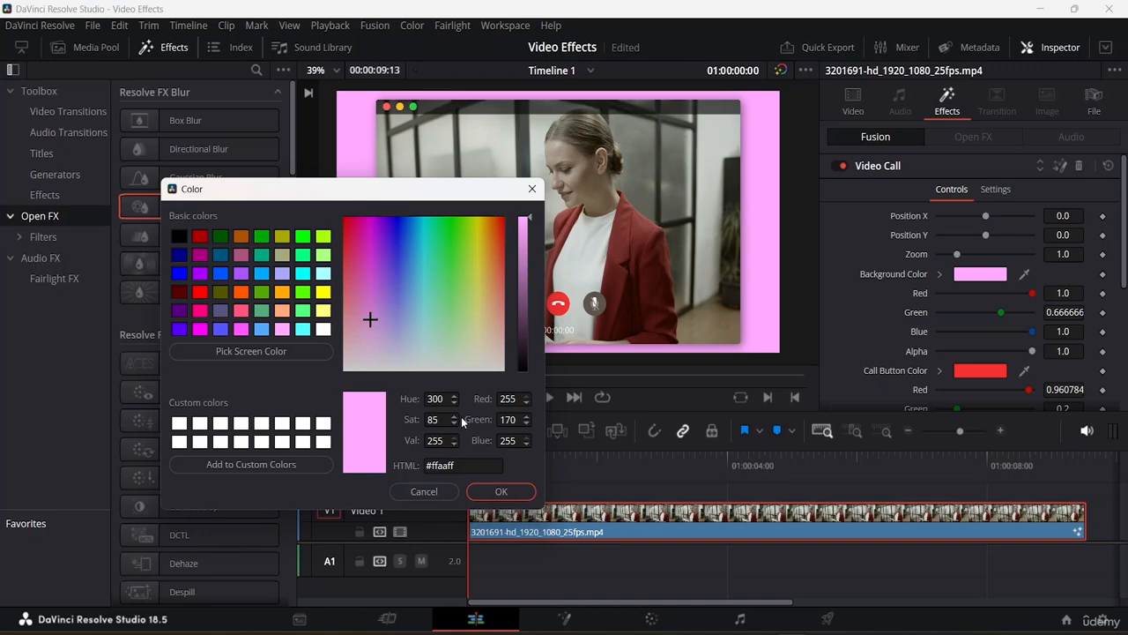
left_click(499, 491)
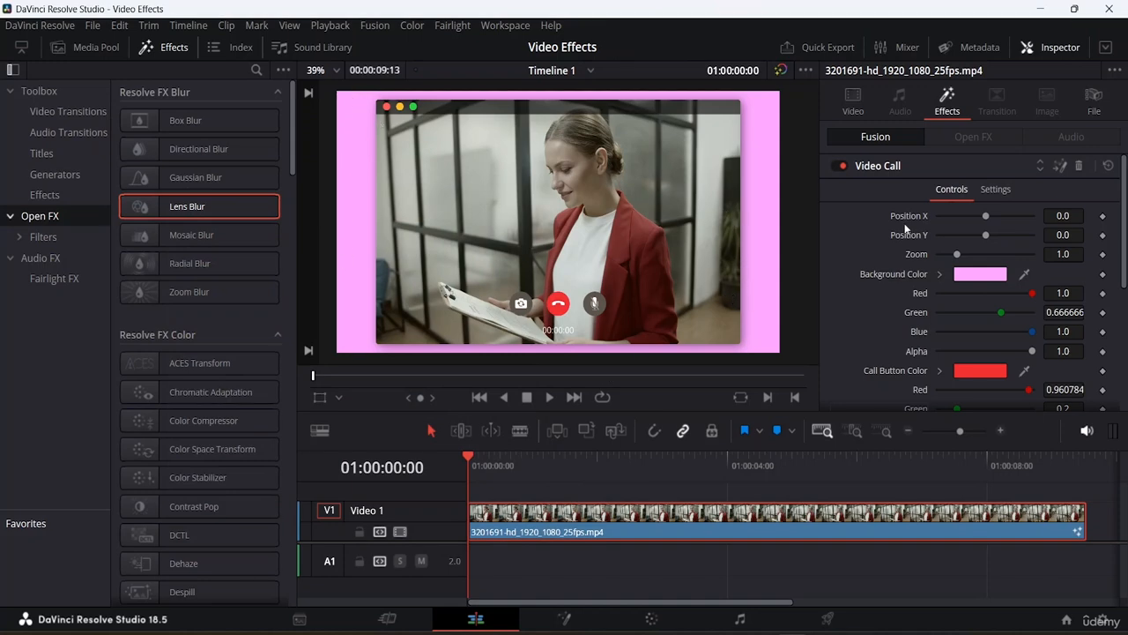
- Lower the background colour's alpha to about 0.567
scroll(988, 300, "down", 2)
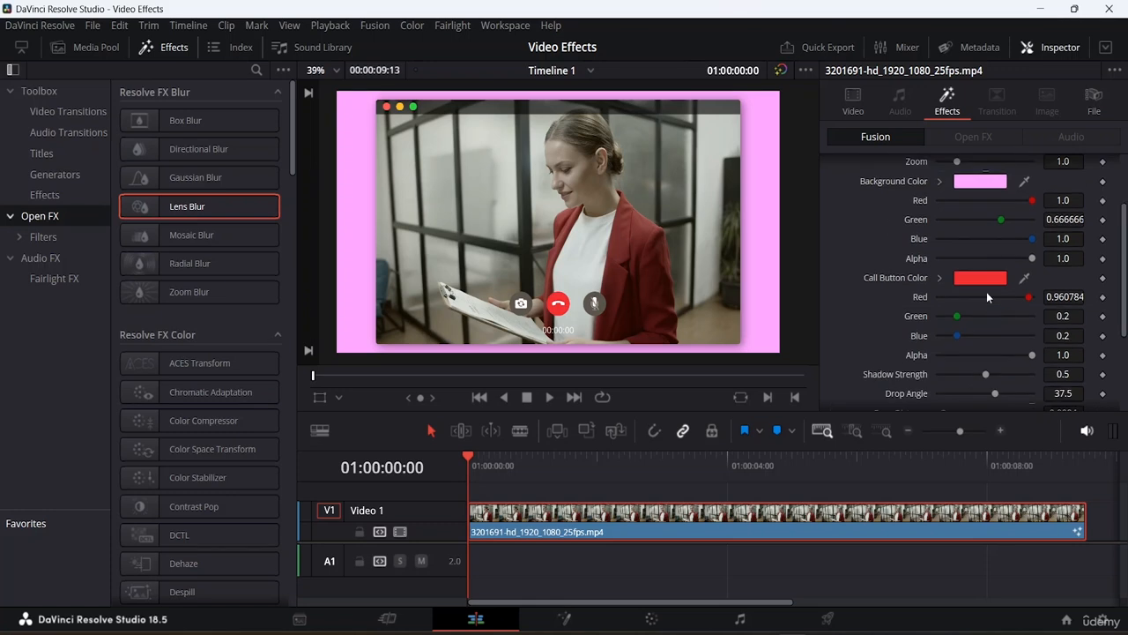
scroll(988, 298, "up", 1)
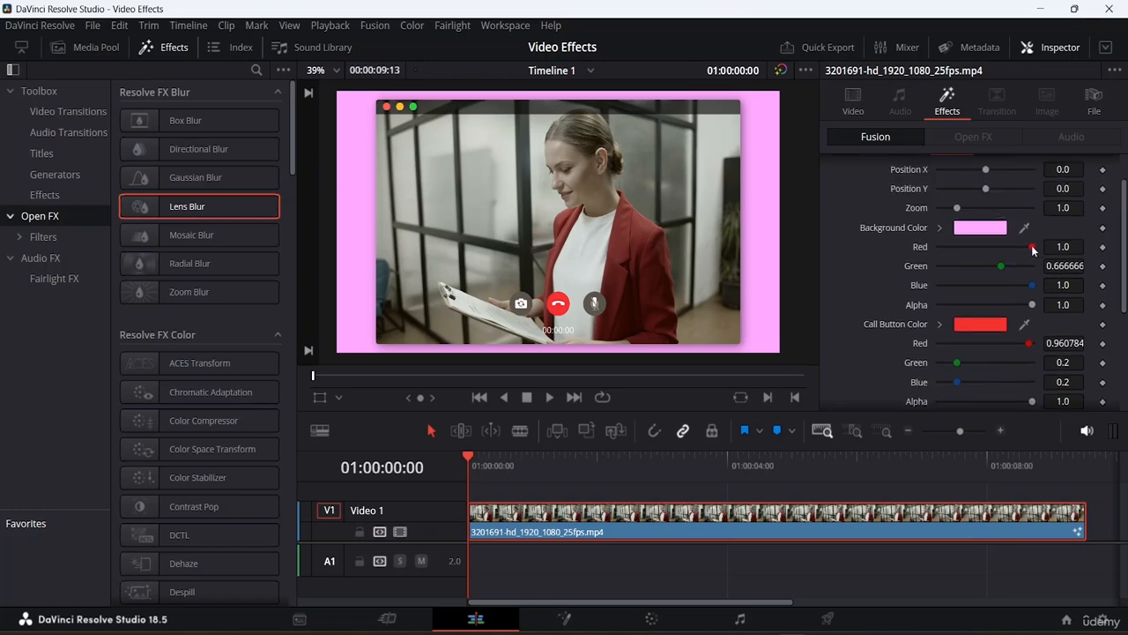
left_click_drag(1033, 251, 1056, 260)
left_click_drag(1030, 305, 988, 309)
scroll(864, 277, "down", 2)
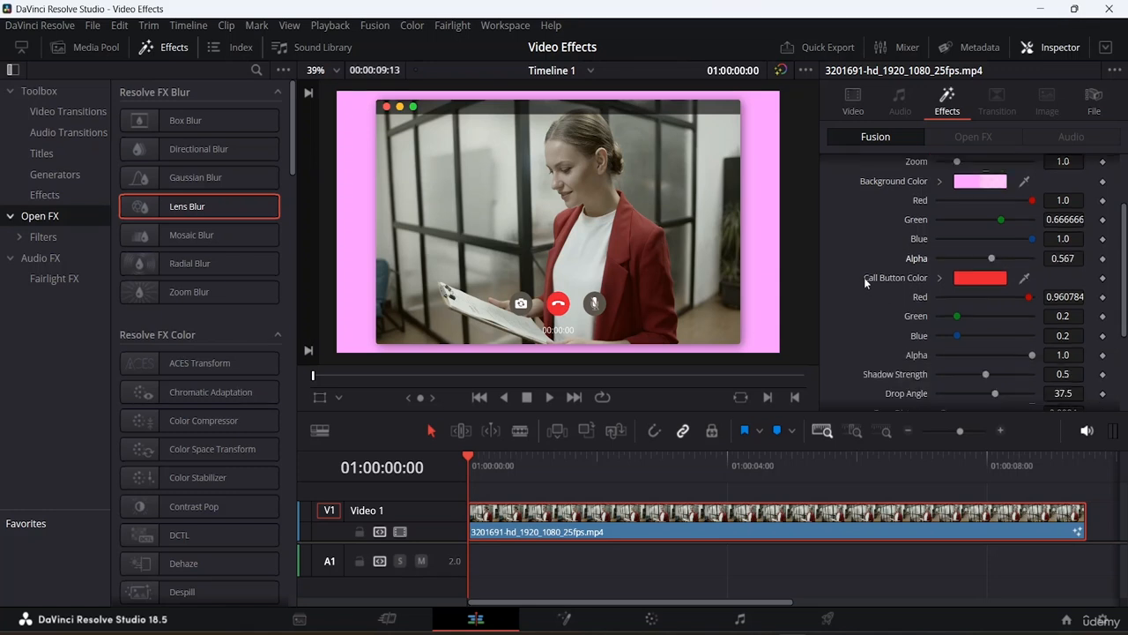
- Set the Video Call's call button colour to orange #ff5500
scroll(864, 276, "down", 2)
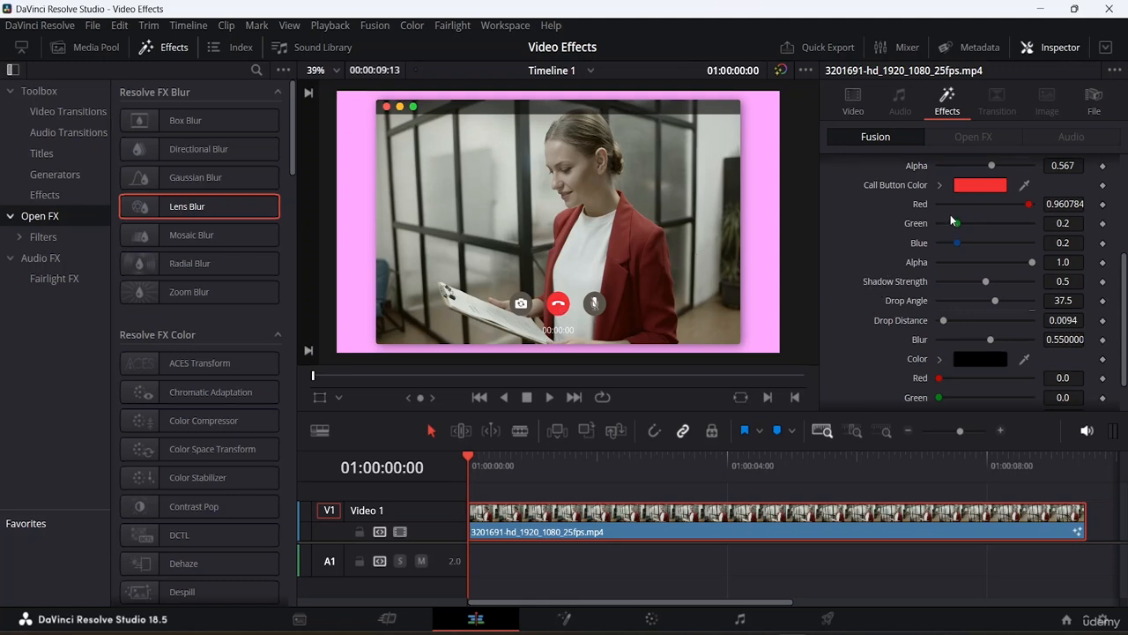
scroll(951, 214, "up", 1)
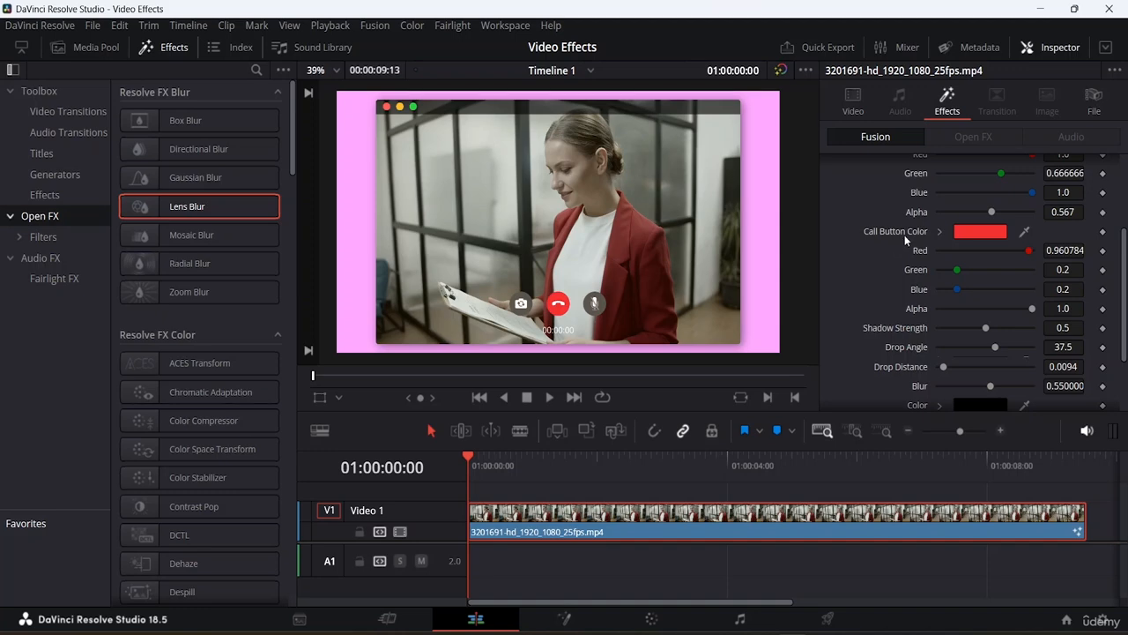
left_click(972, 231)
left_click(453, 262)
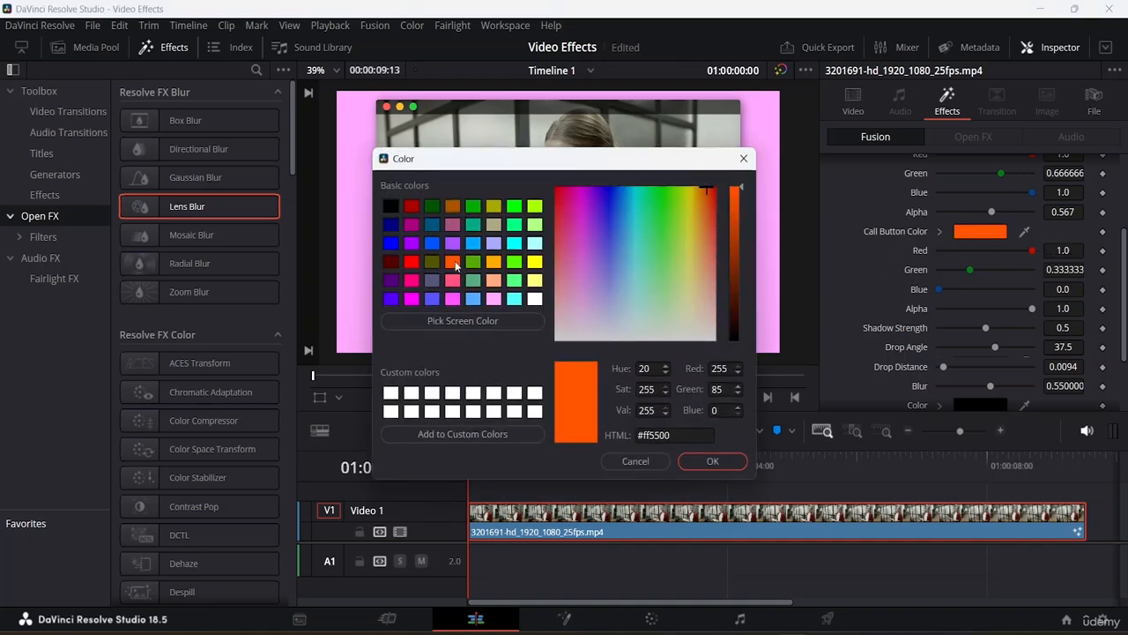
left_click(714, 461)
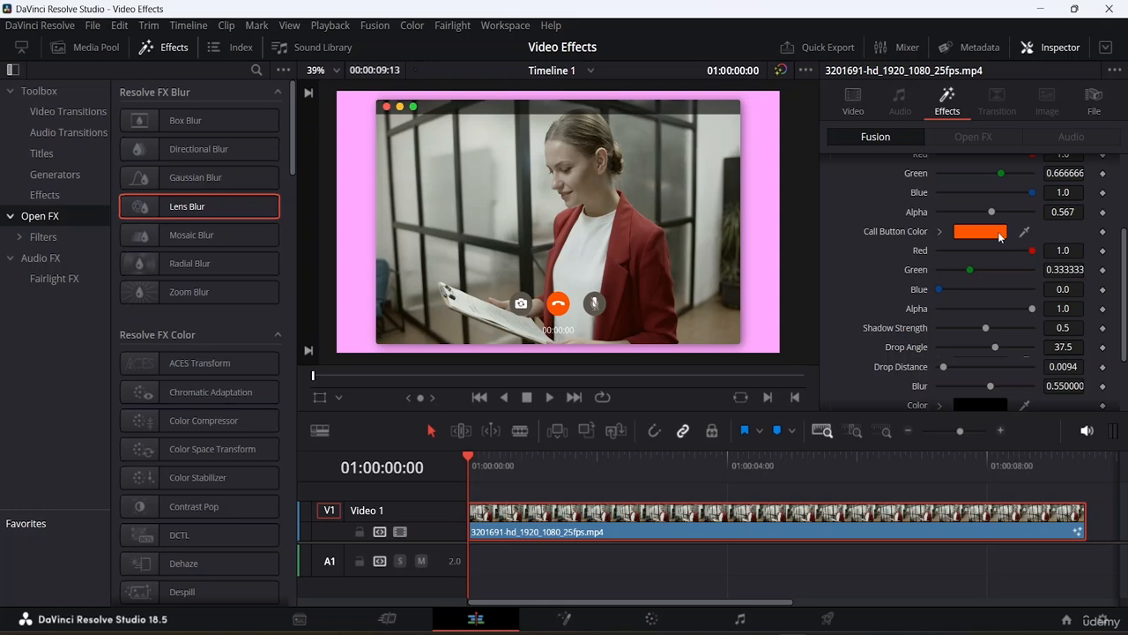
- Set the Video Call's Shadow Strength to 1.0
left_click_drag(1033, 251, 1054, 273)
scroll(1007, 288, "down", 3)
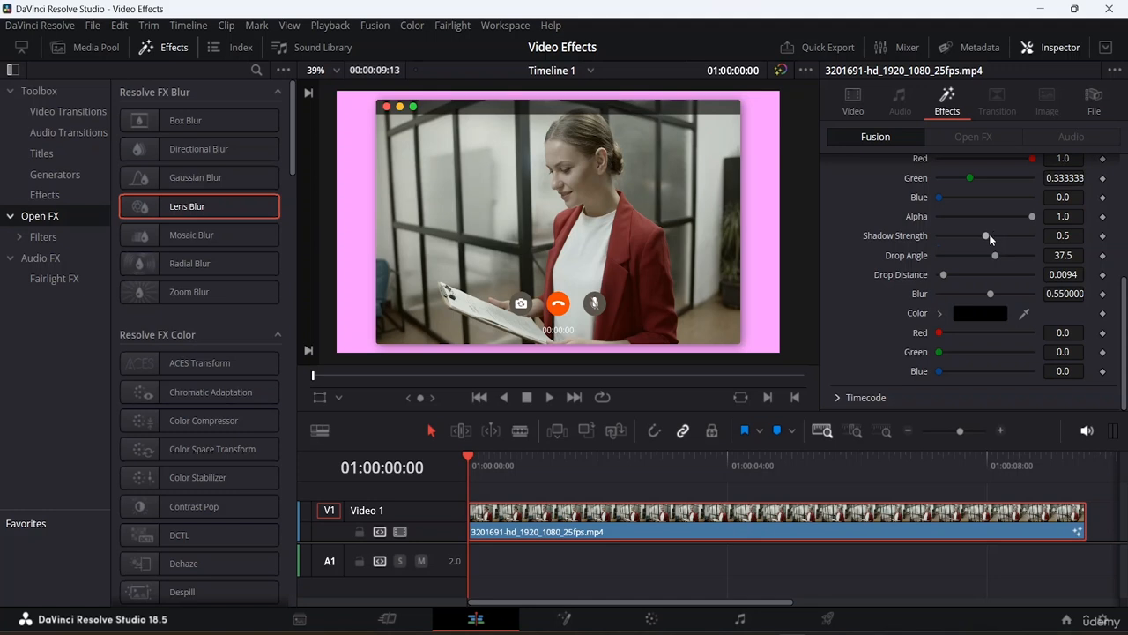
mouse_move(989, 234)
left_mouse_down()
mouse_move(1058, 249)
mouse_move(984, 255)
left_mouse_up()
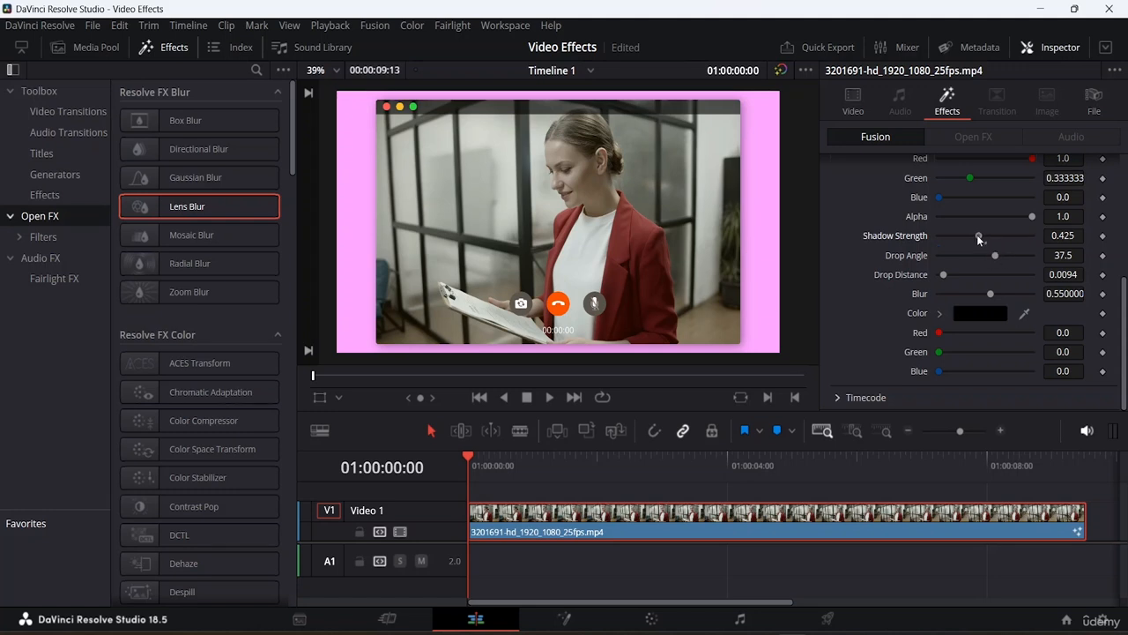
left_click_drag(977, 236, 1029, 237)
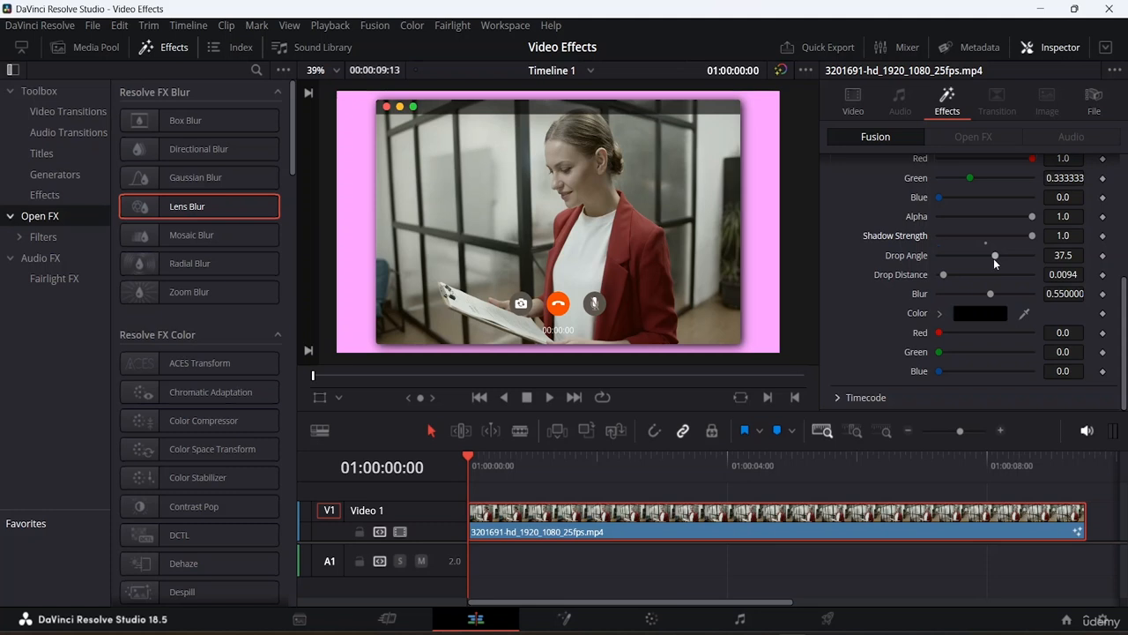
- Set the Video Call shadow's Drop Angle to about 69, Drop Distance to about 0.03 and Blur to about 0.76
mouse_move(993, 258)
left_mouse_down()
mouse_move(957, 273)
mouse_move(1002, 275)
left_mouse_up()
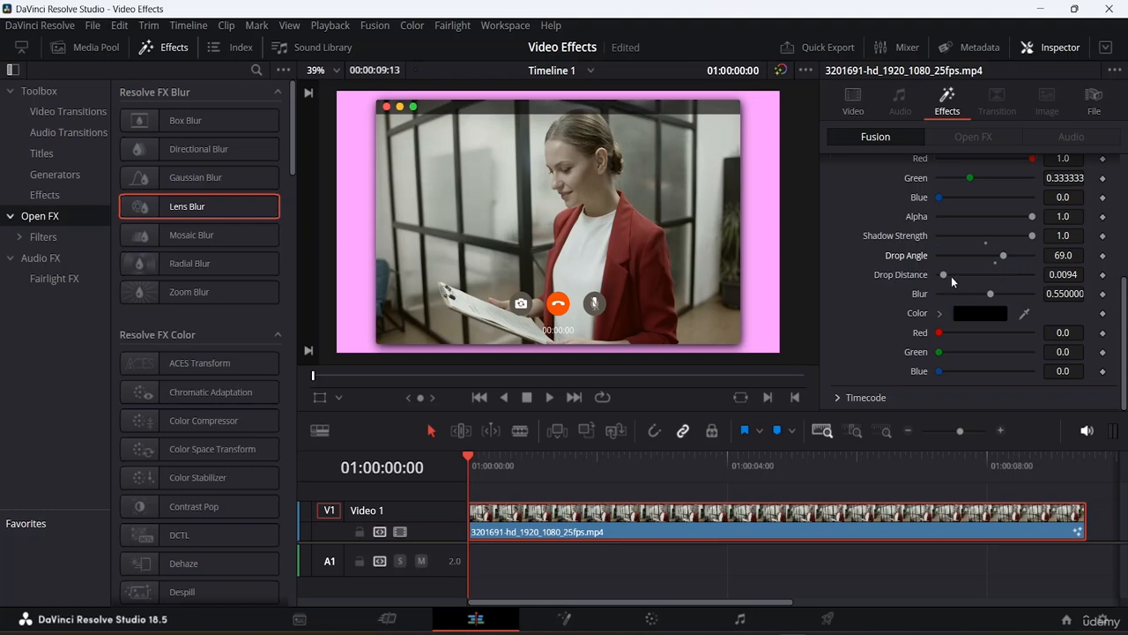
left_click_drag(945, 277, 1010, 297)
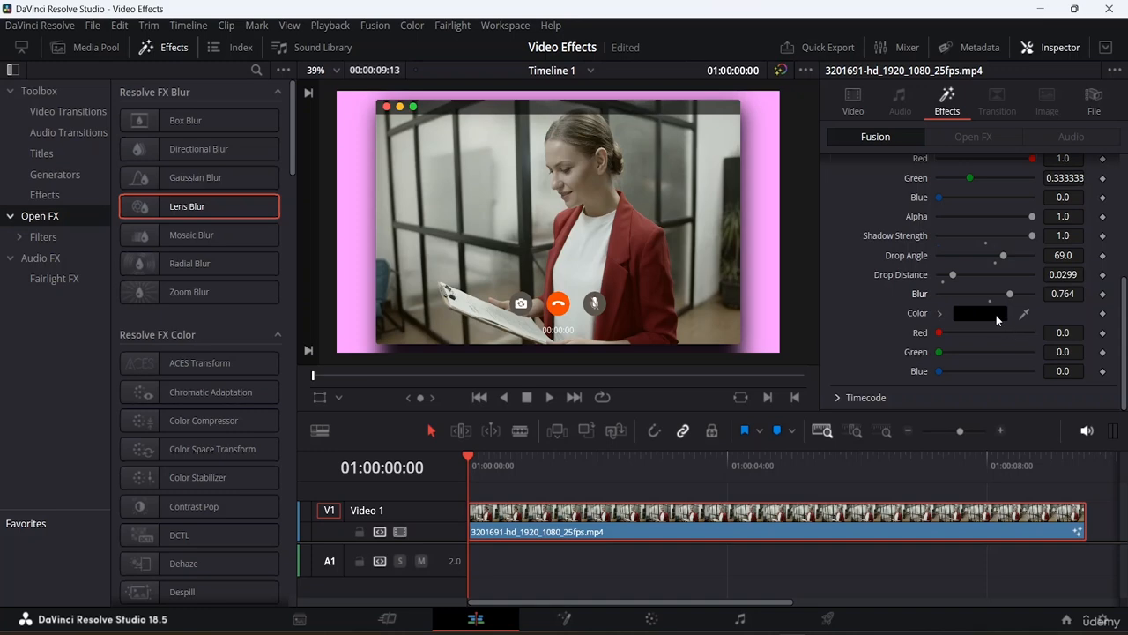
- Try to pick a new shadow colour in the colour picker
left_click(998, 318)
left_click(617, 235)
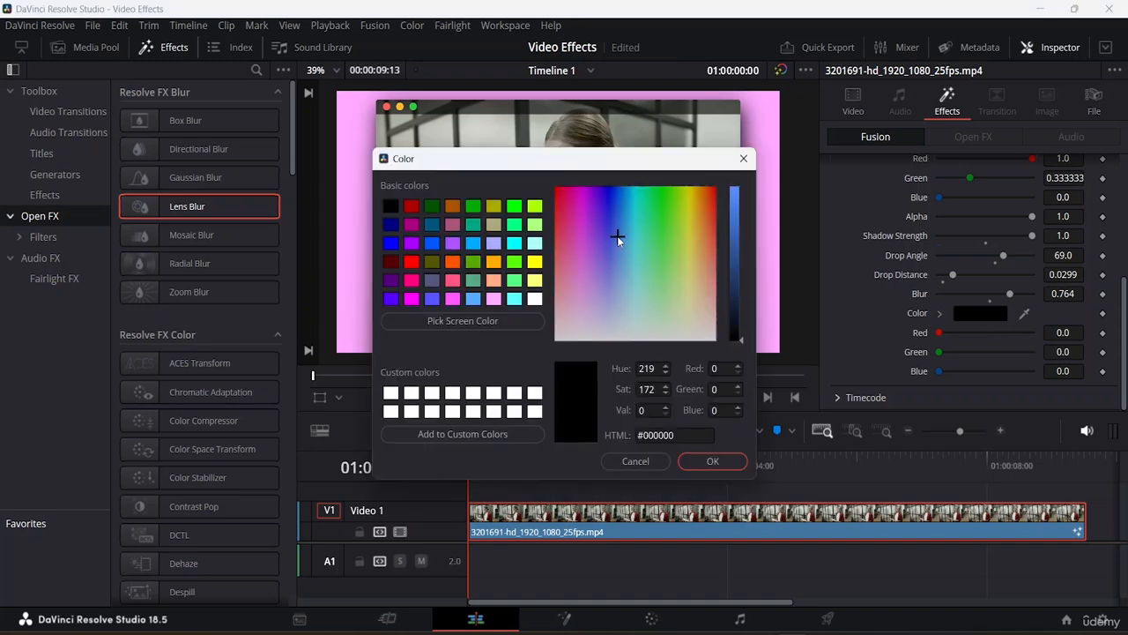
left_click(589, 285)
left_click_drag(587, 290, 593, 260)
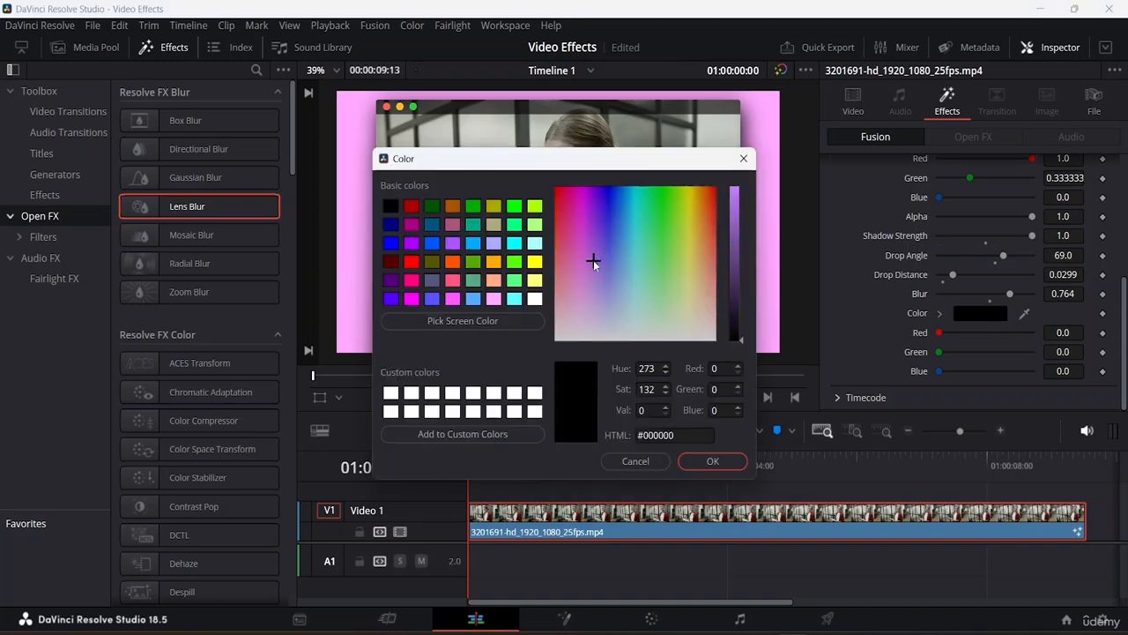
left_click(710, 461)
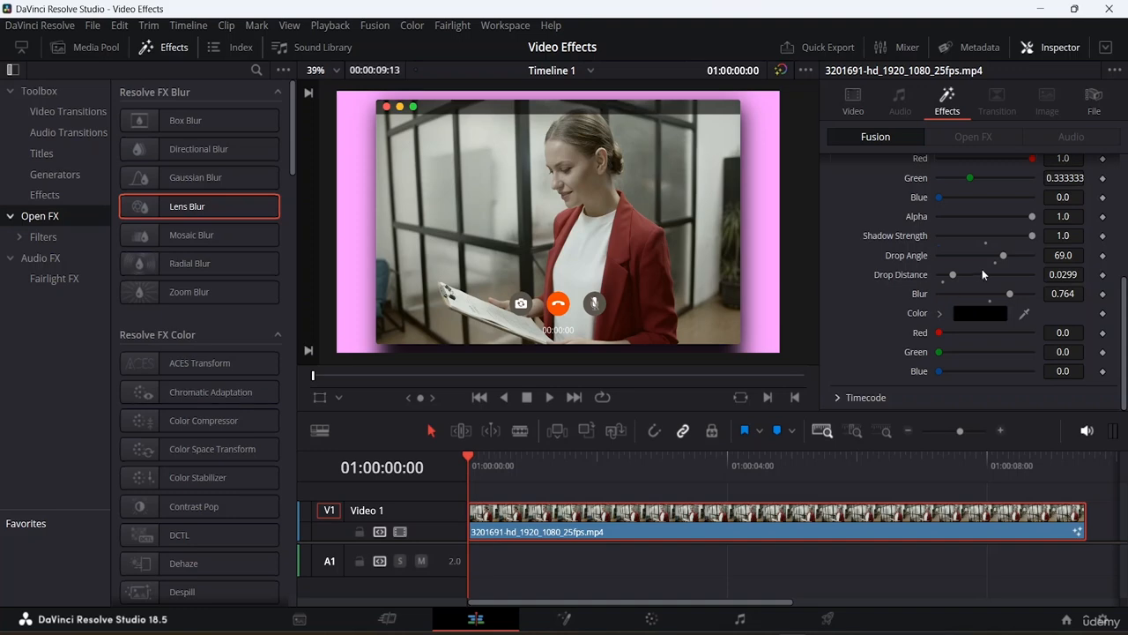
- Open the clip in the Fusion page to view its nodes, then return to the Edit page
scroll(1002, 250, "up", 5)
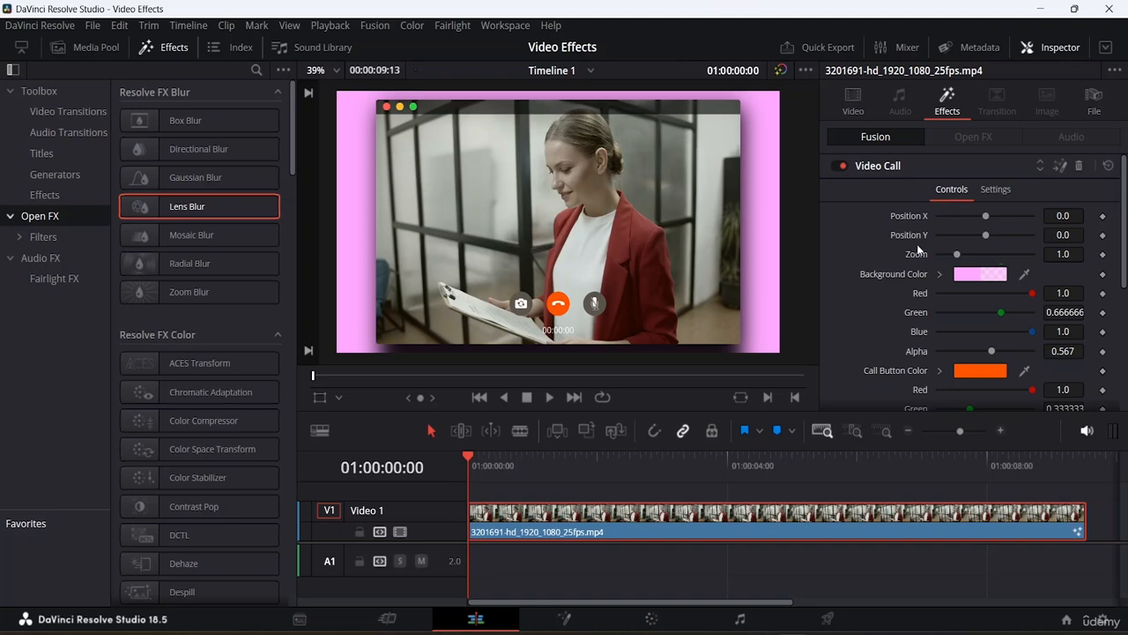
scroll(921, 243, "down", 3)
scroll(922, 249, "up", 3)
left_click(1108, 166)
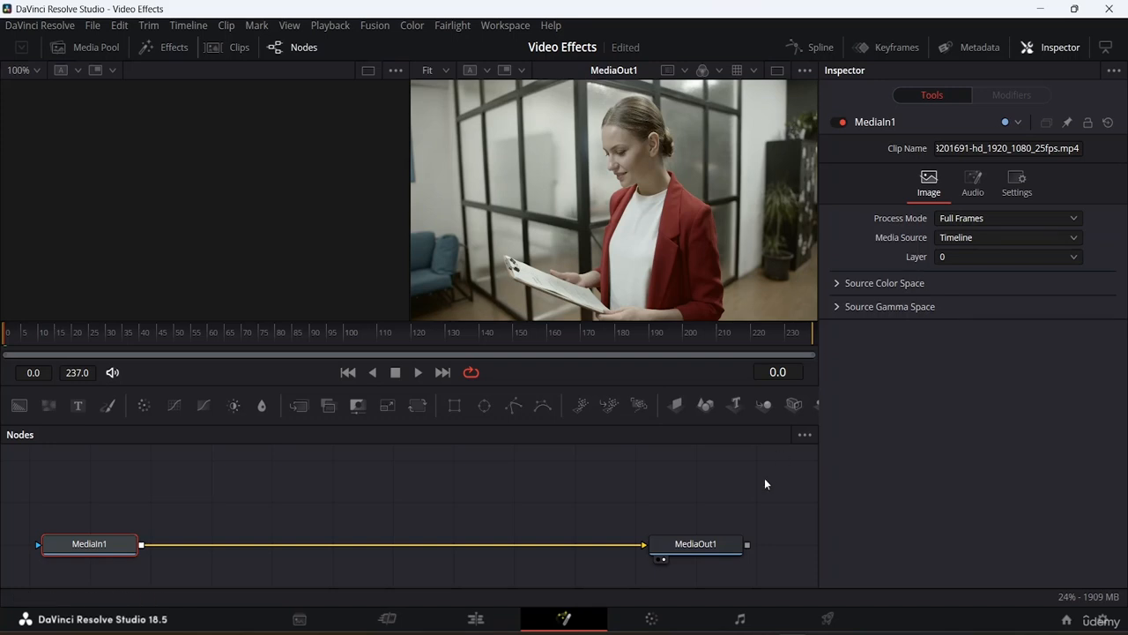
left_click(474, 619)
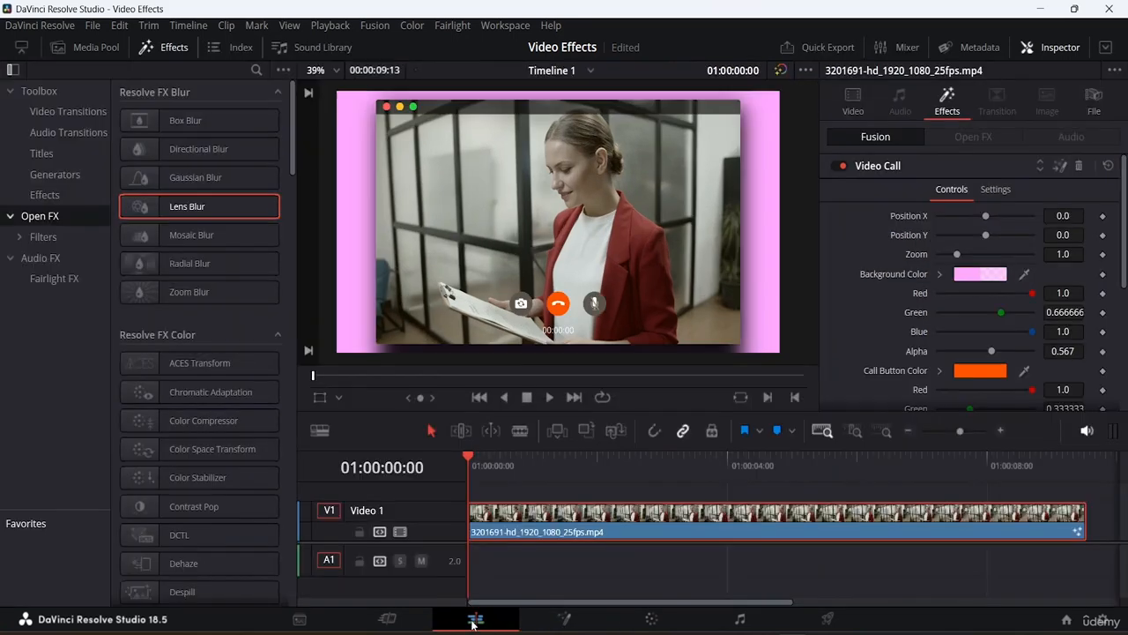
- View the Video Call effect's Settings and collapse its controls
left_click(1001, 192)
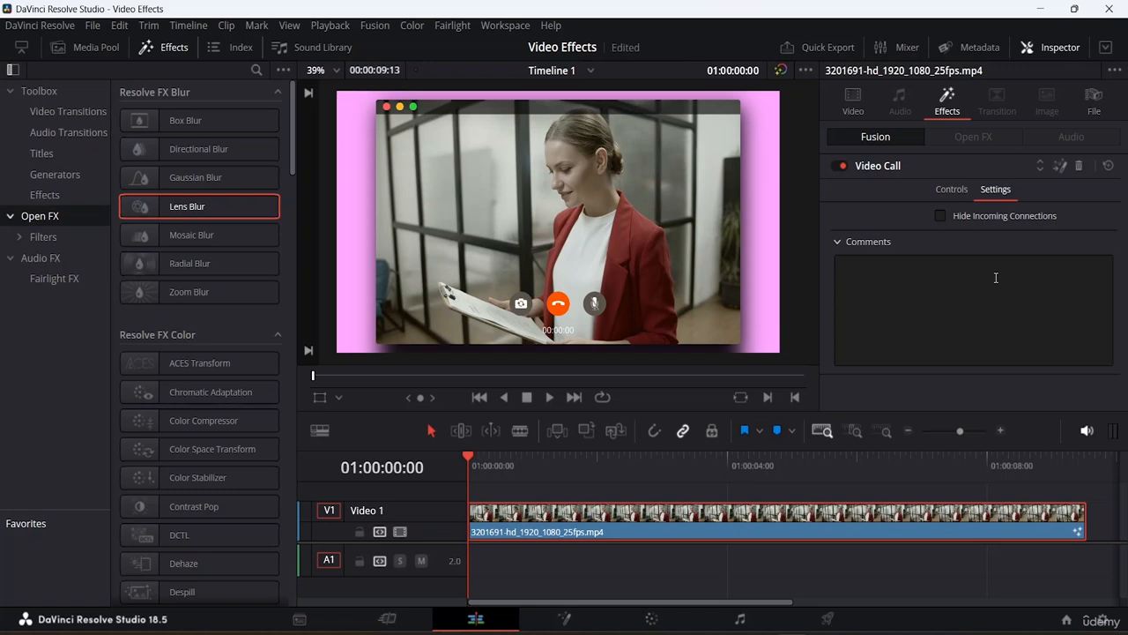
left_click(877, 168)
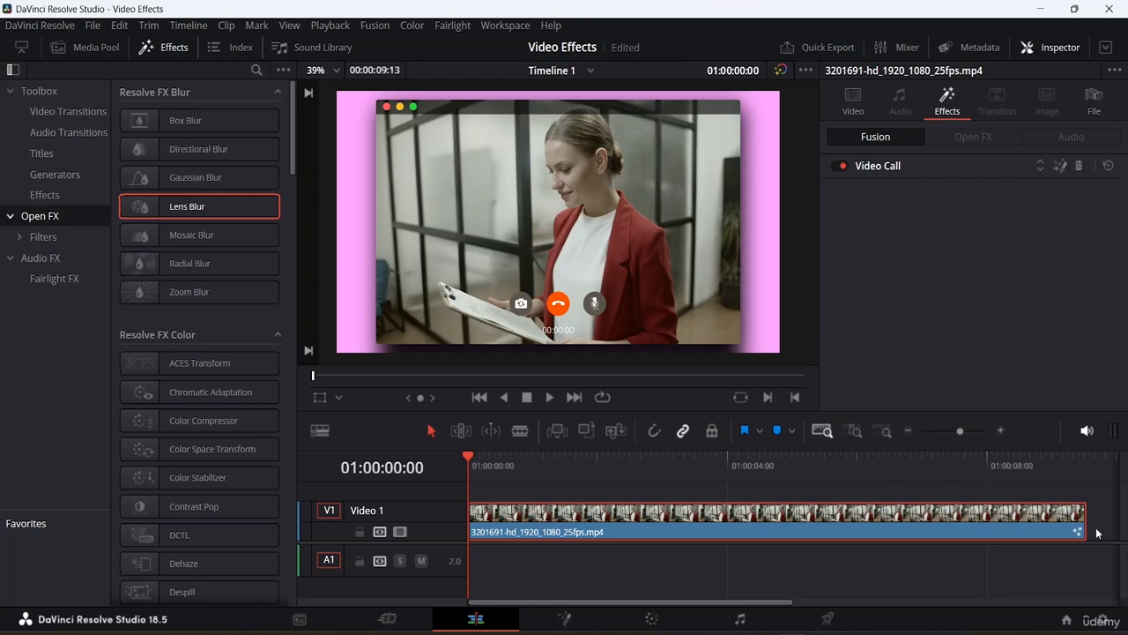
- Trim the Video Call clip's end so it lasts about 2 seconds
left_click_drag(1085, 522, 600, 566)
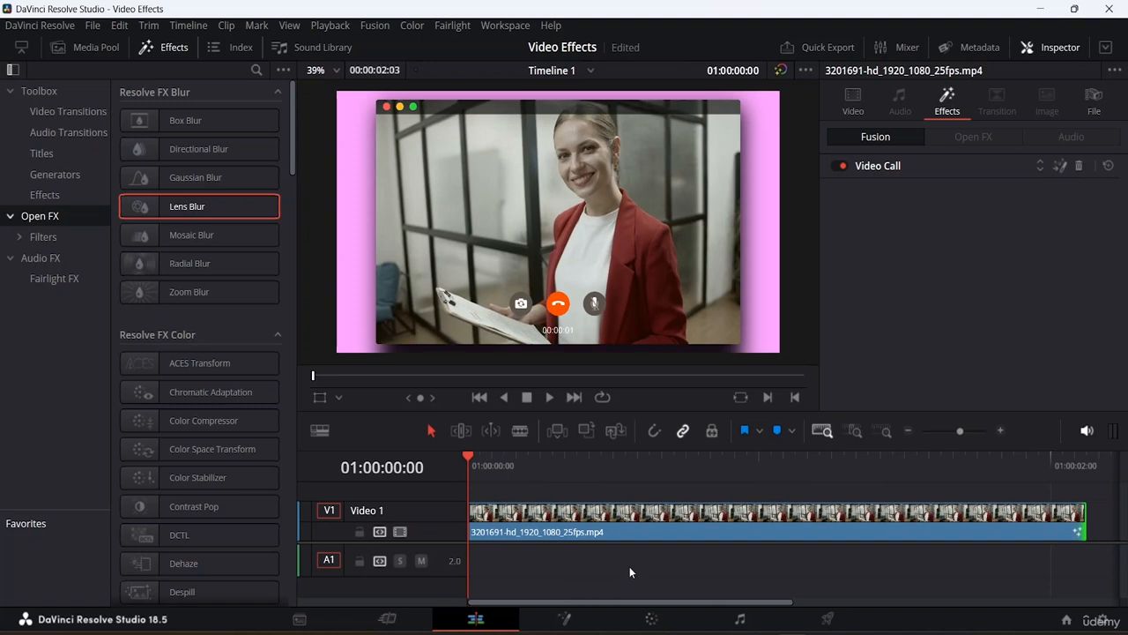
left_click(854, 430)
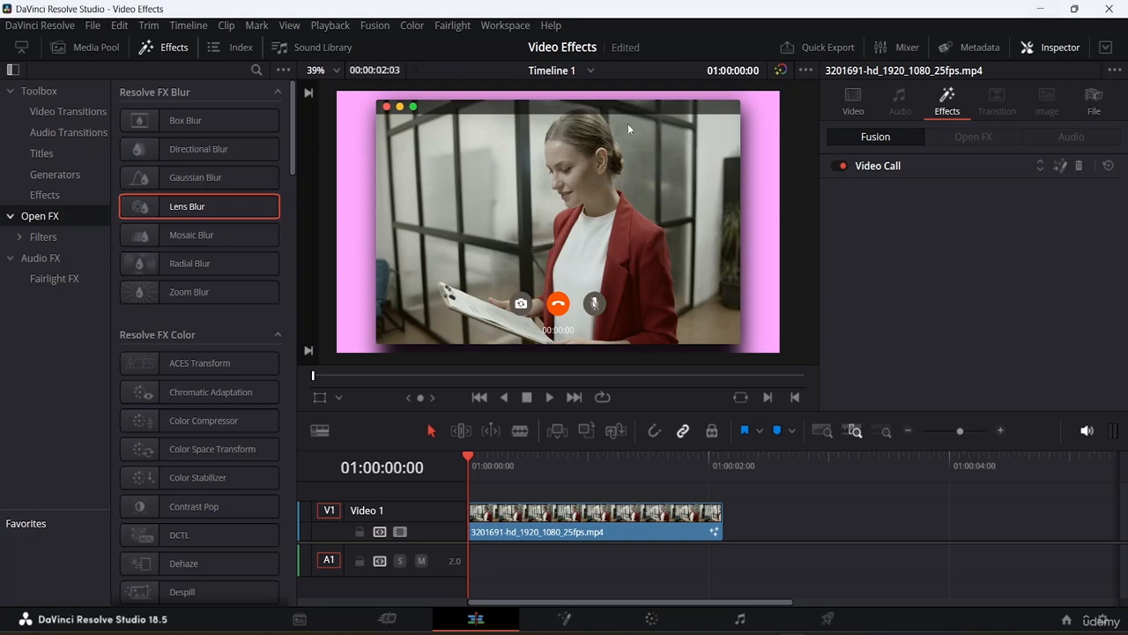
- Add the clip 3192167-uhd_3840_2160_25fps.mp4 from the Media Pool to the timeline directly after the first clip
left_click(85, 48)
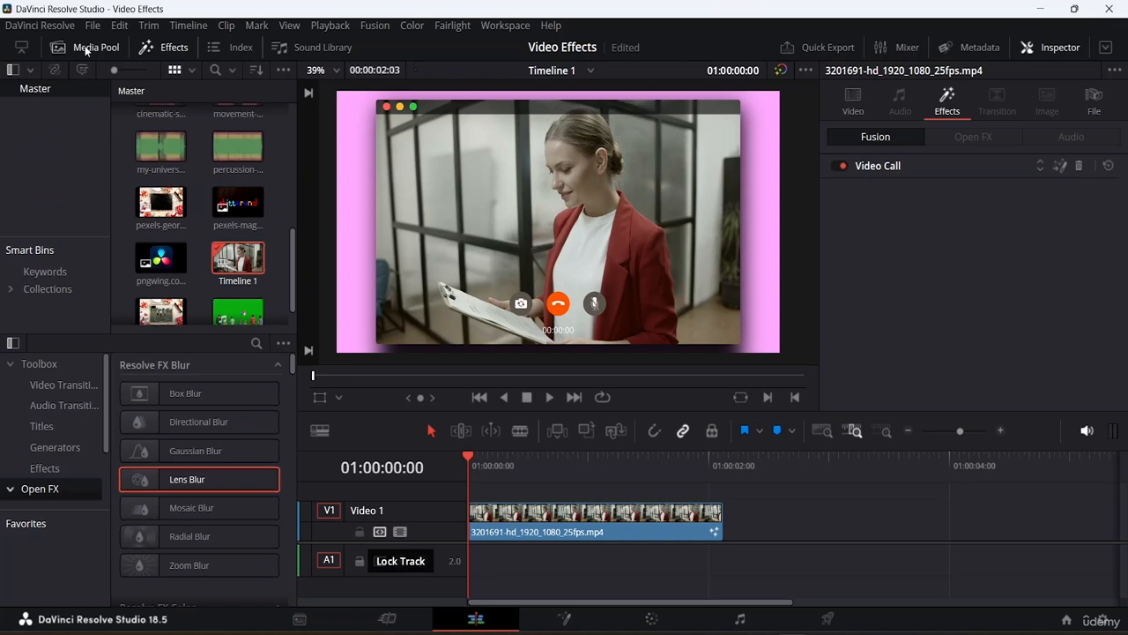
left_click(174, 50)
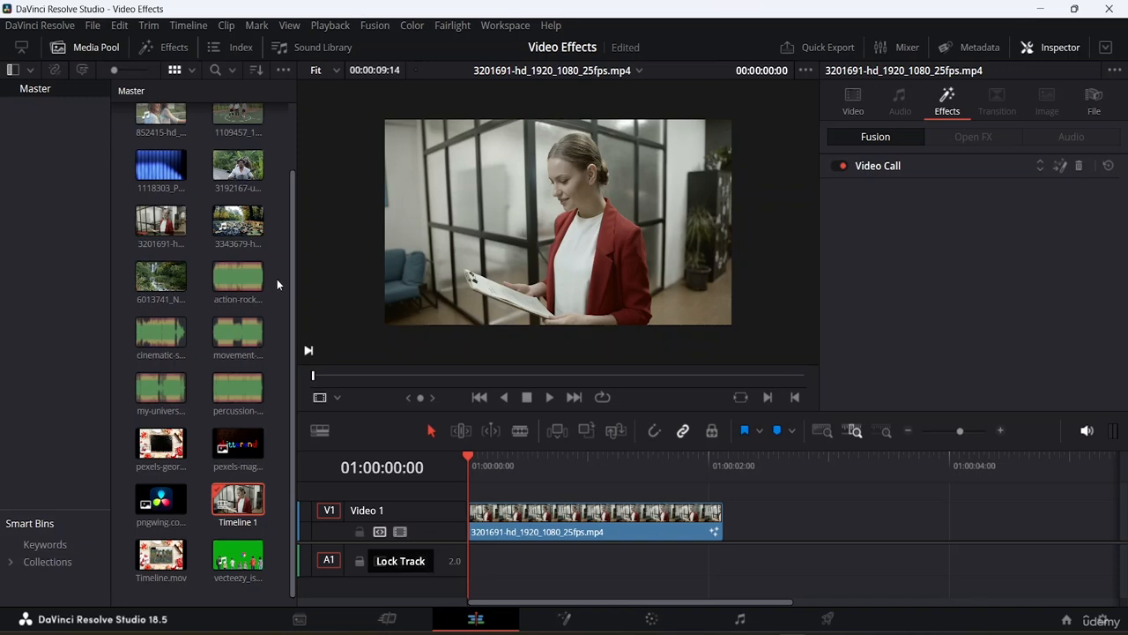
left_click(238, 166)
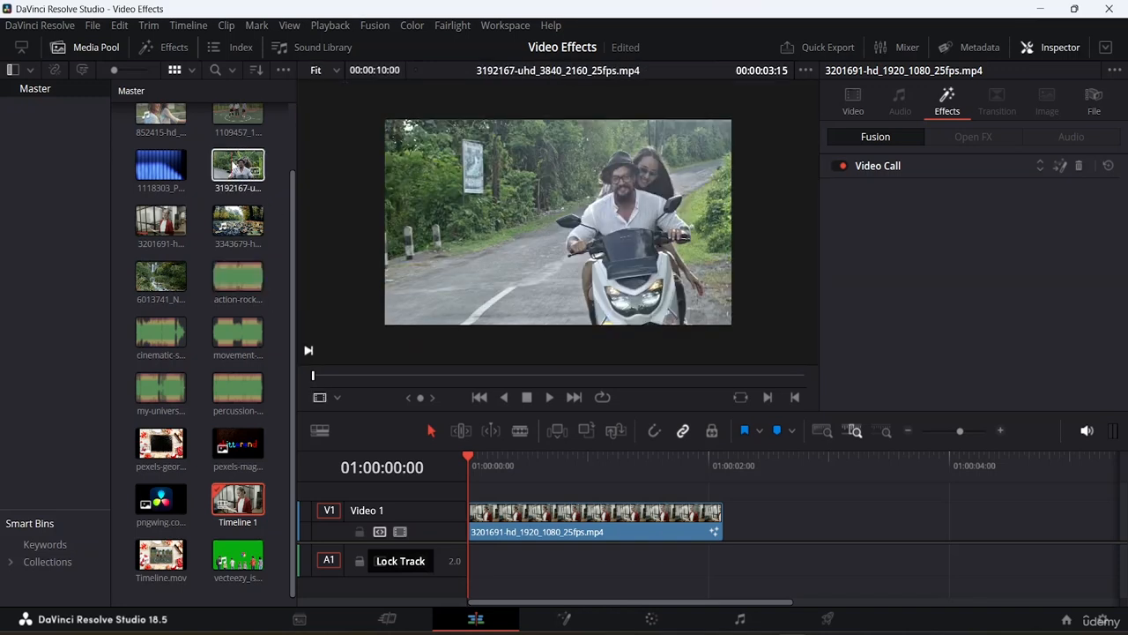
left_click_drag(234, 167, 779, 545)
left_click_drag(745, 523, 724, 522)
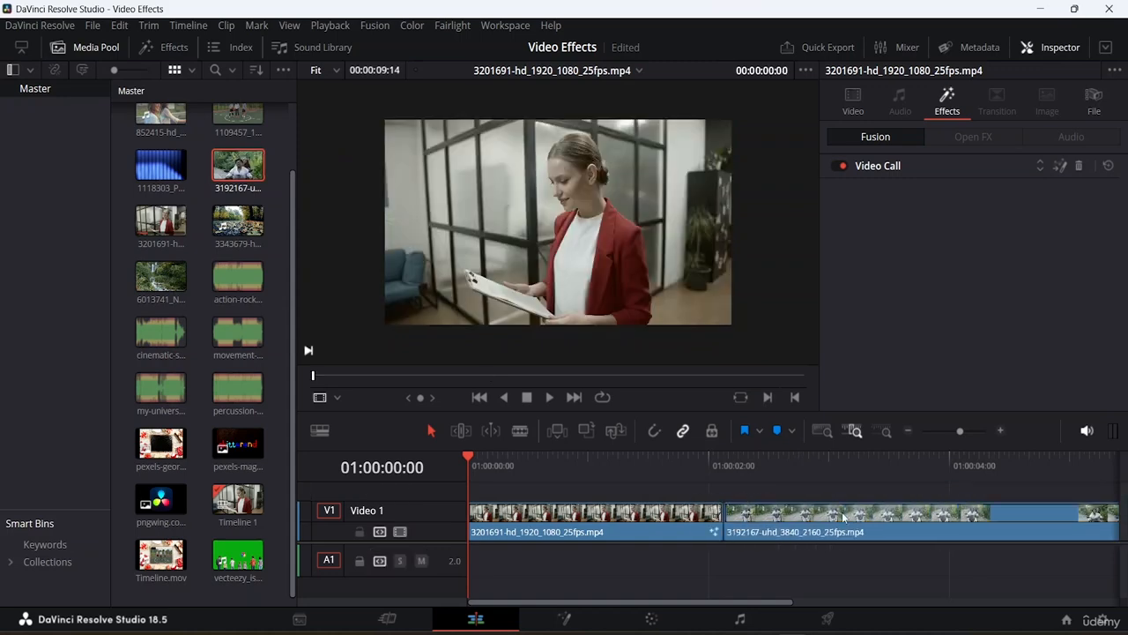
- Review the end of the timeline and open the first clip in the source viewer
left_click(655, 432)
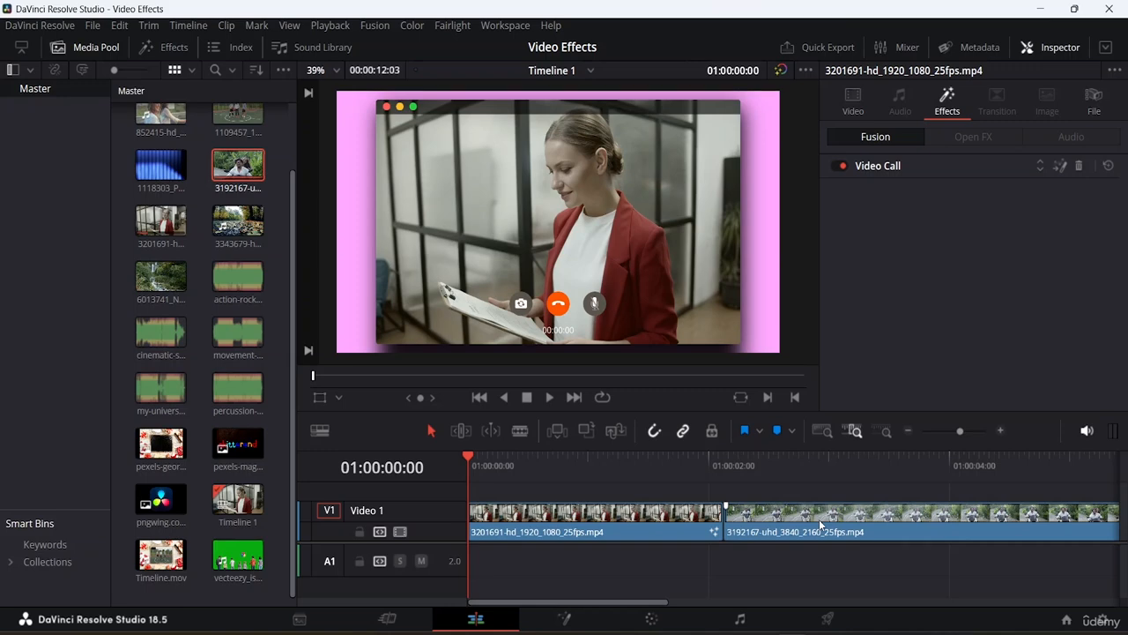
key("End")
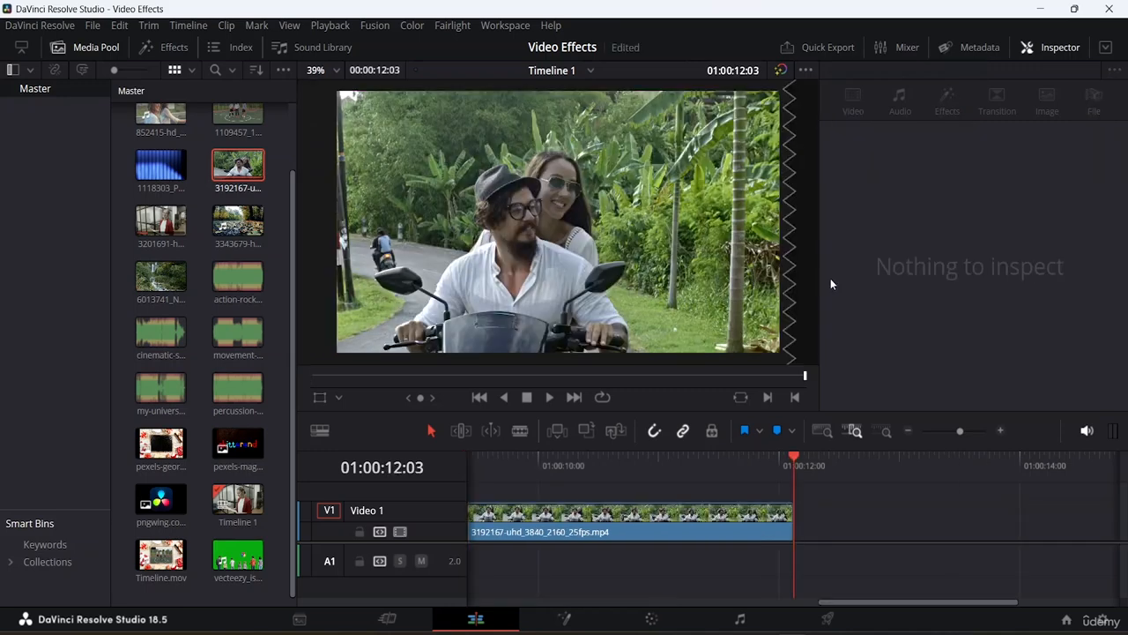
left_click(825, 431)
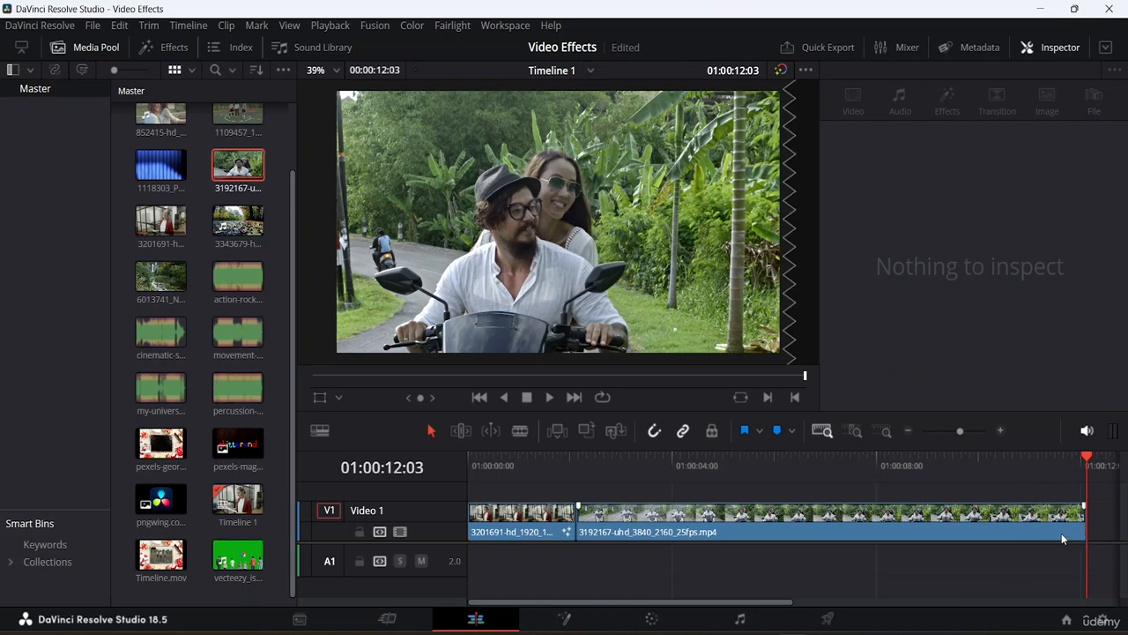
left_click(535, 524)
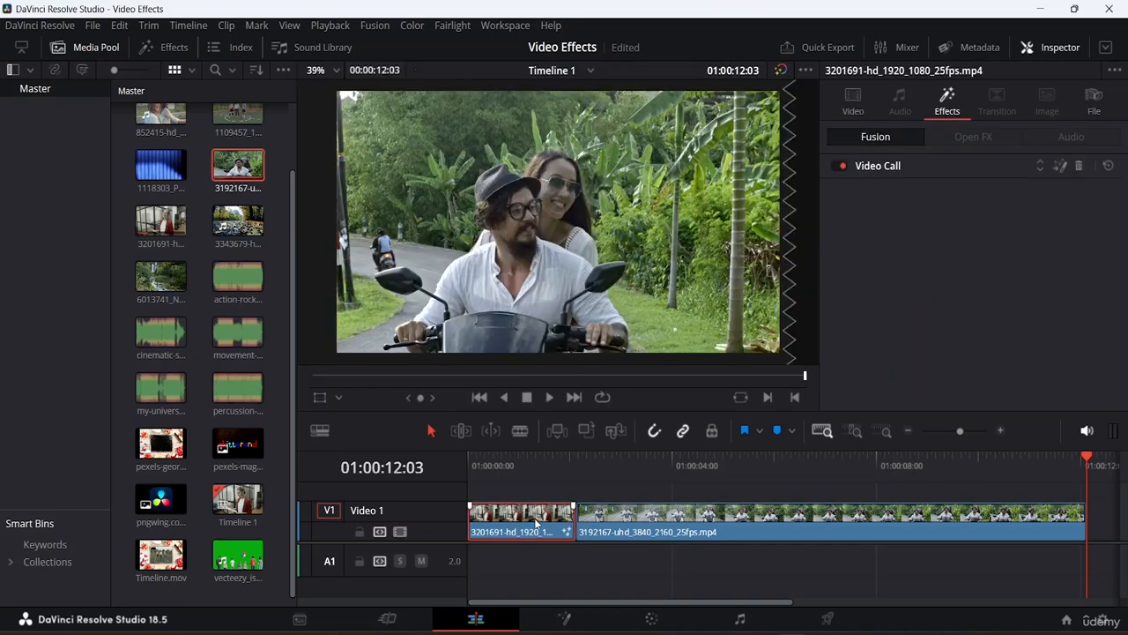
double_click(535, 524)
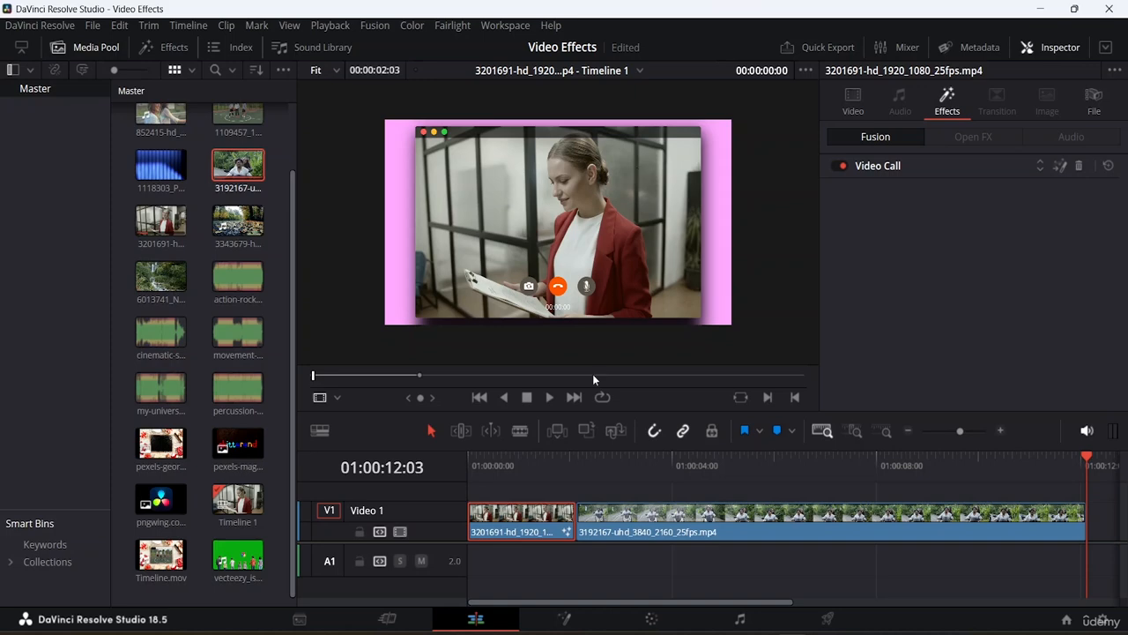
- Set the second clip's zoom to 0.900
left_click(711, 530)
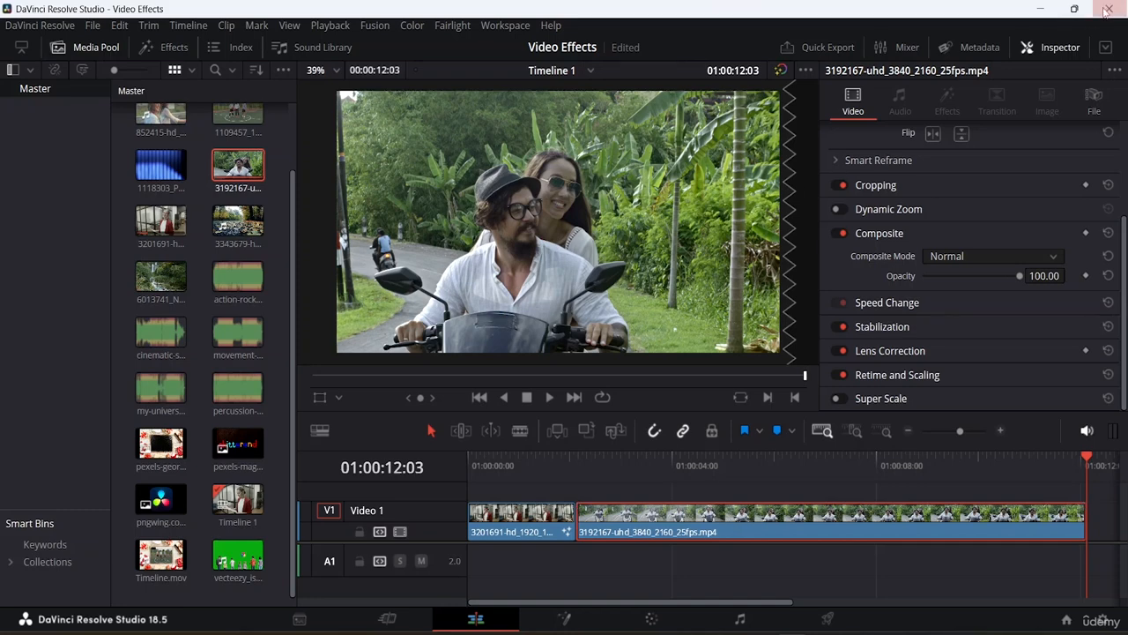
left_click(1051, 48)
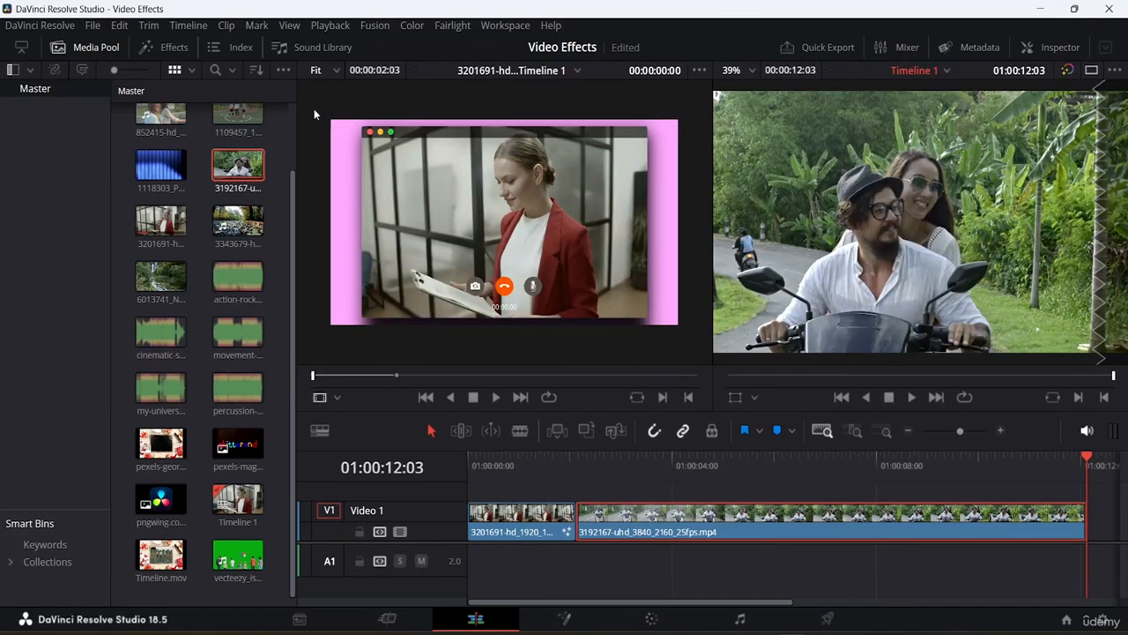
left_click(1061, 47)
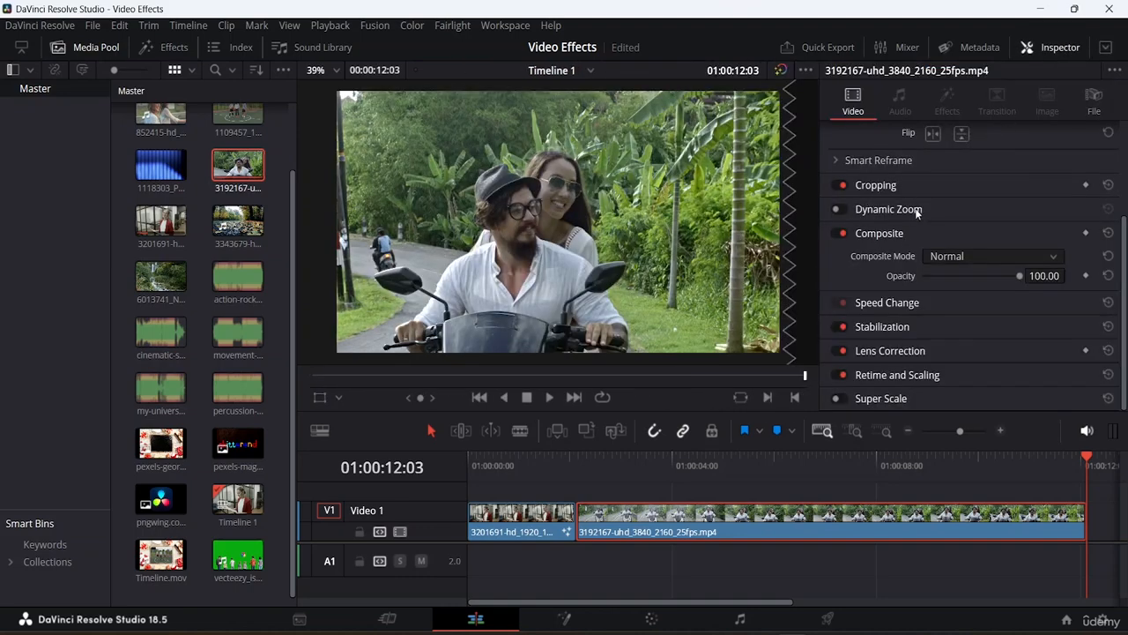
scroll(917, 211, "up", 3)
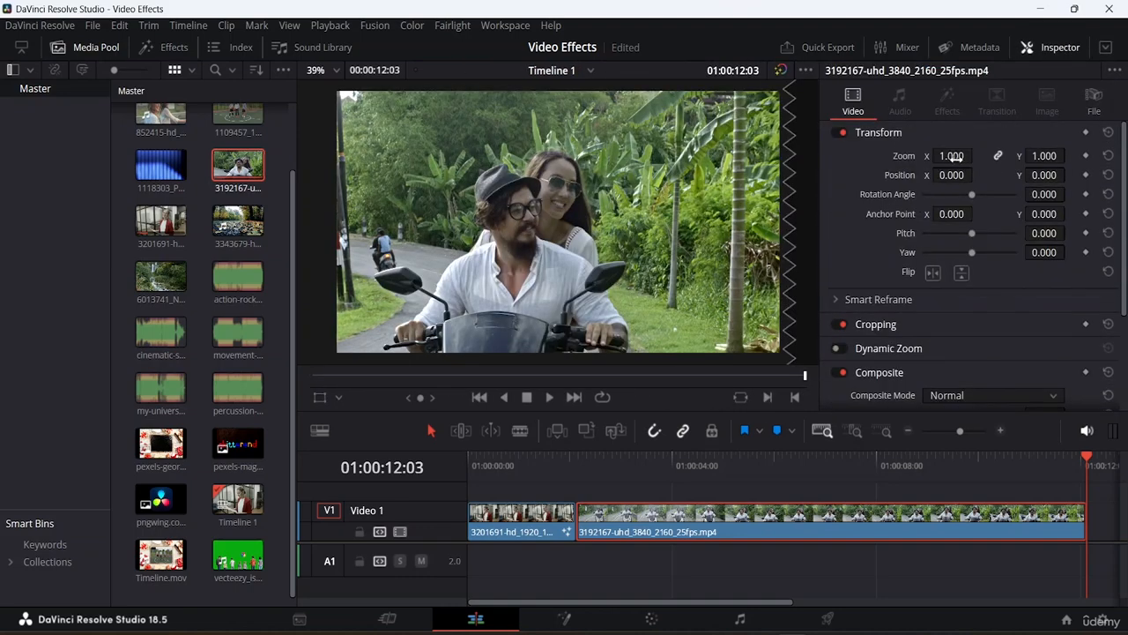
mouse_move(952, 160)
left_mouse_down()
mouse_move(925, 160)
mouse_move(977, 155)
mouse_move(957, 159)
left_mouse_up()
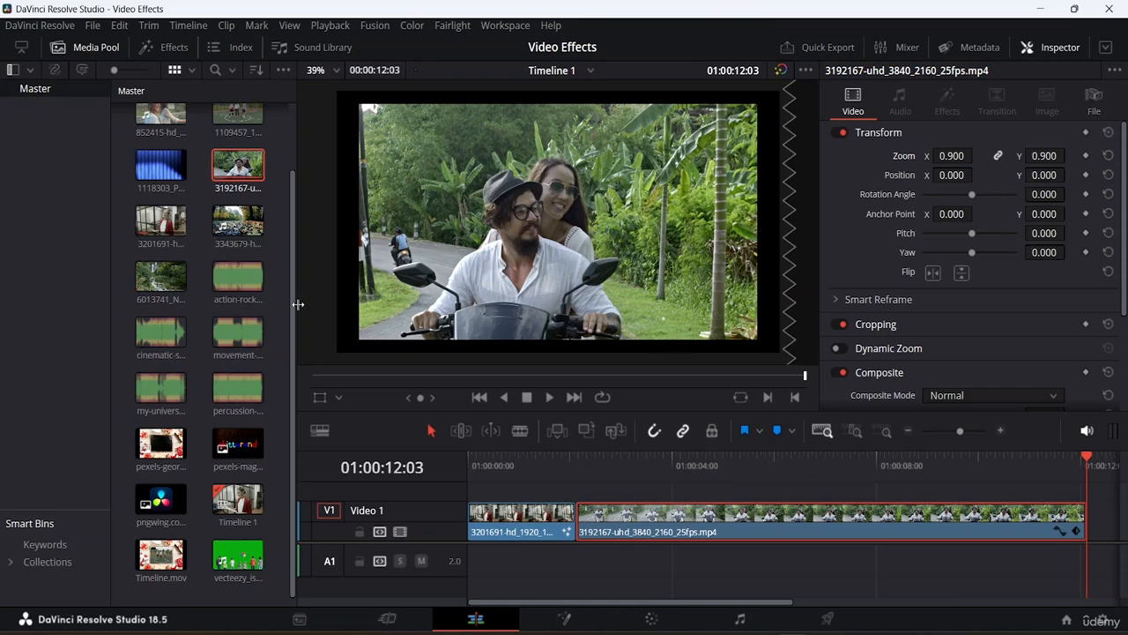
- Blade the second clip twice near 01:00:04:04 to isolate a short segment
left_click(89, 50)
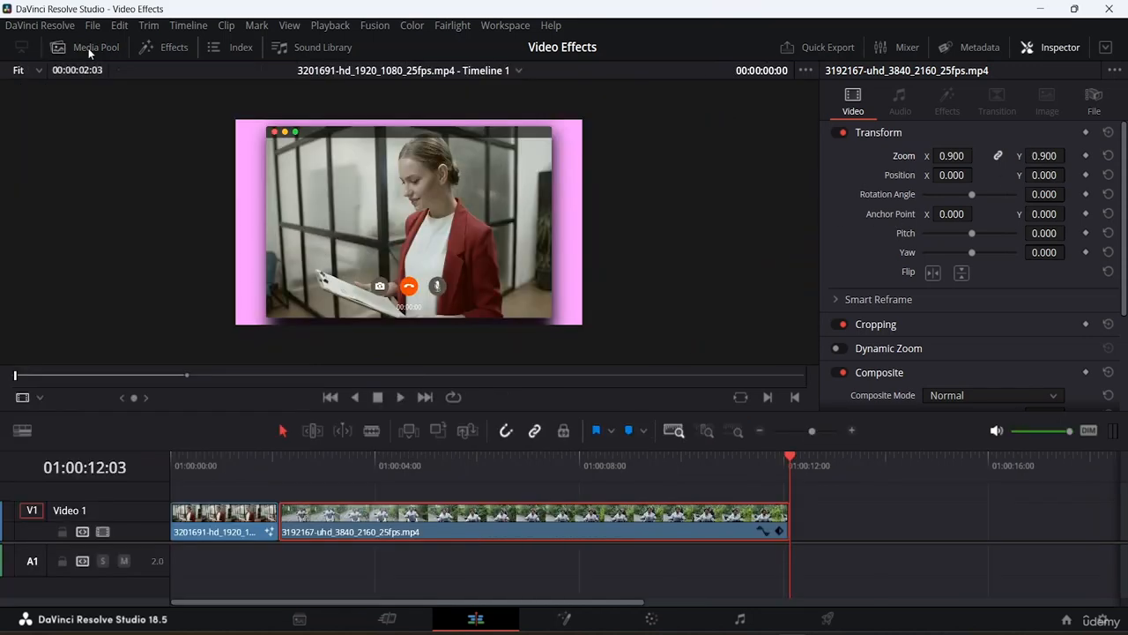
key("shift+z")
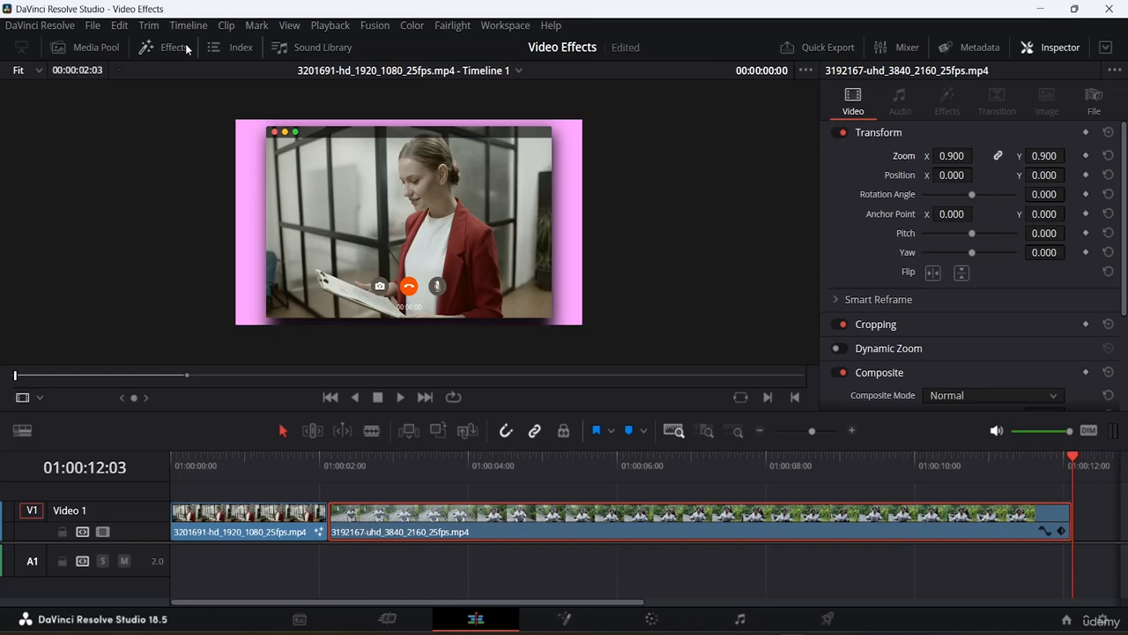
left_click(173, 48)
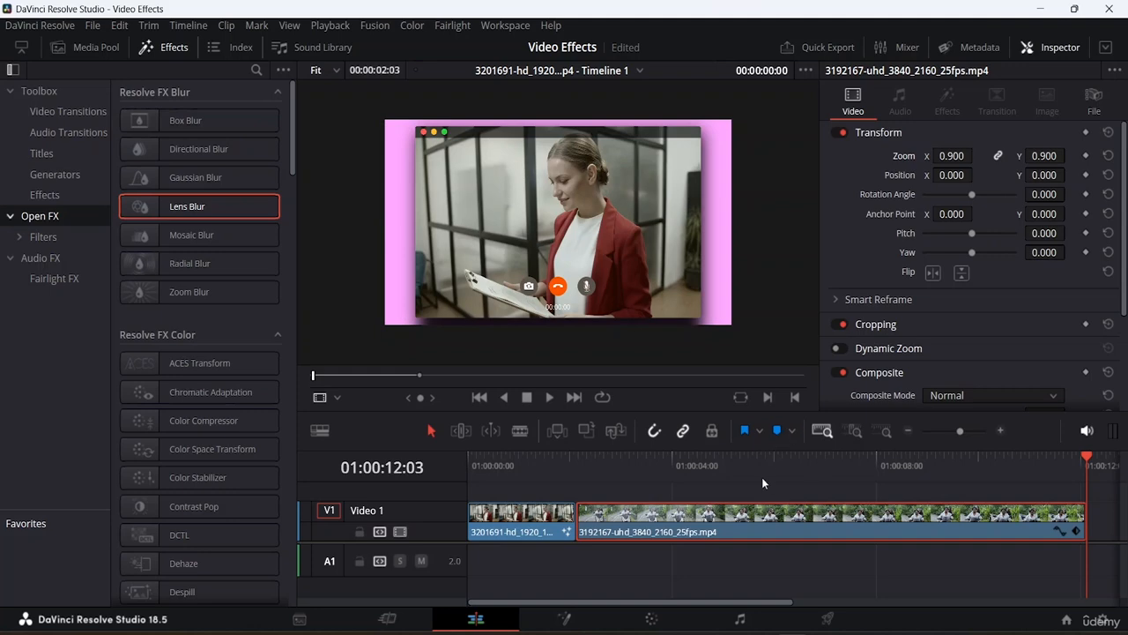
left_click_drag(1087, 458, 679, 476)
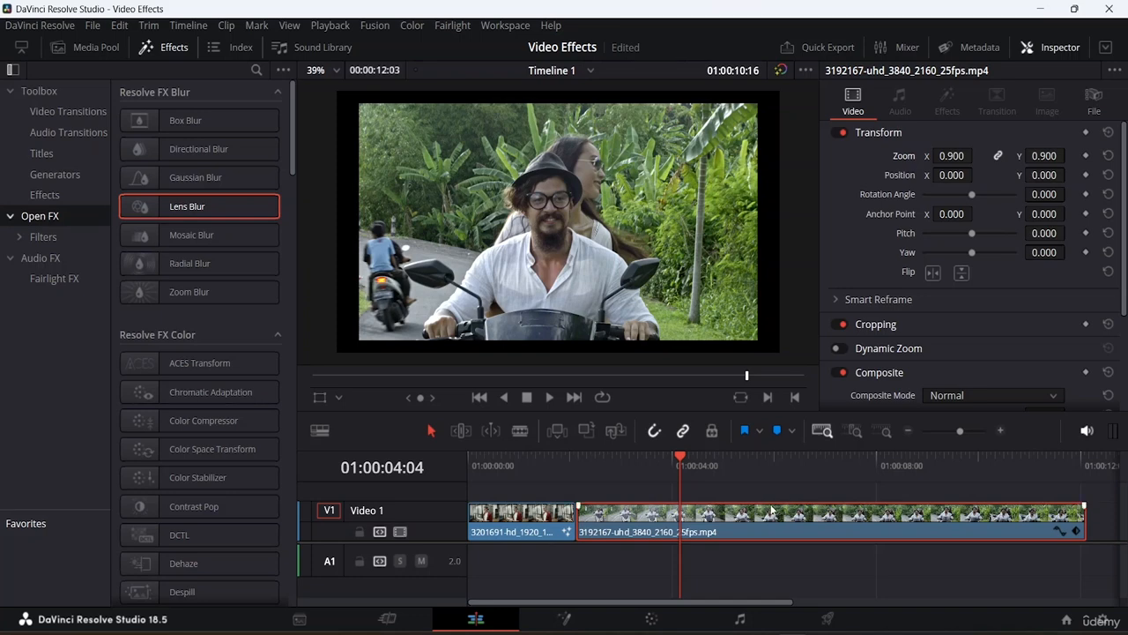
key("b")
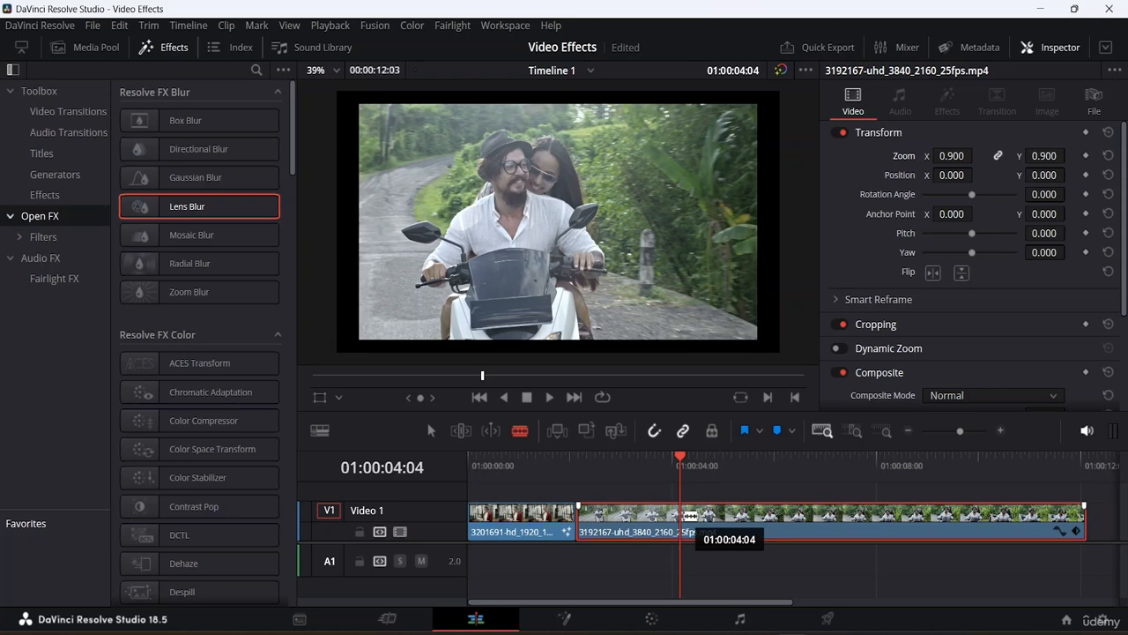
left_click(689, 516)
left_click(731, 519)
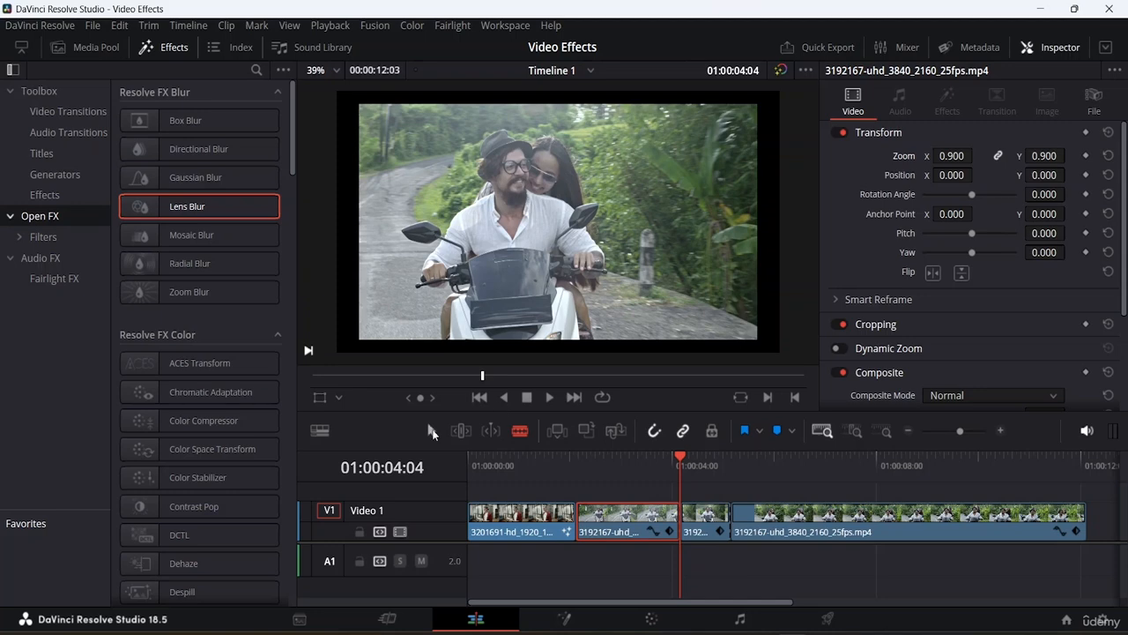
- Apply the Gaussian Blur effect to the short middle segment
left_click(432, 432)
left_click(705, 526)
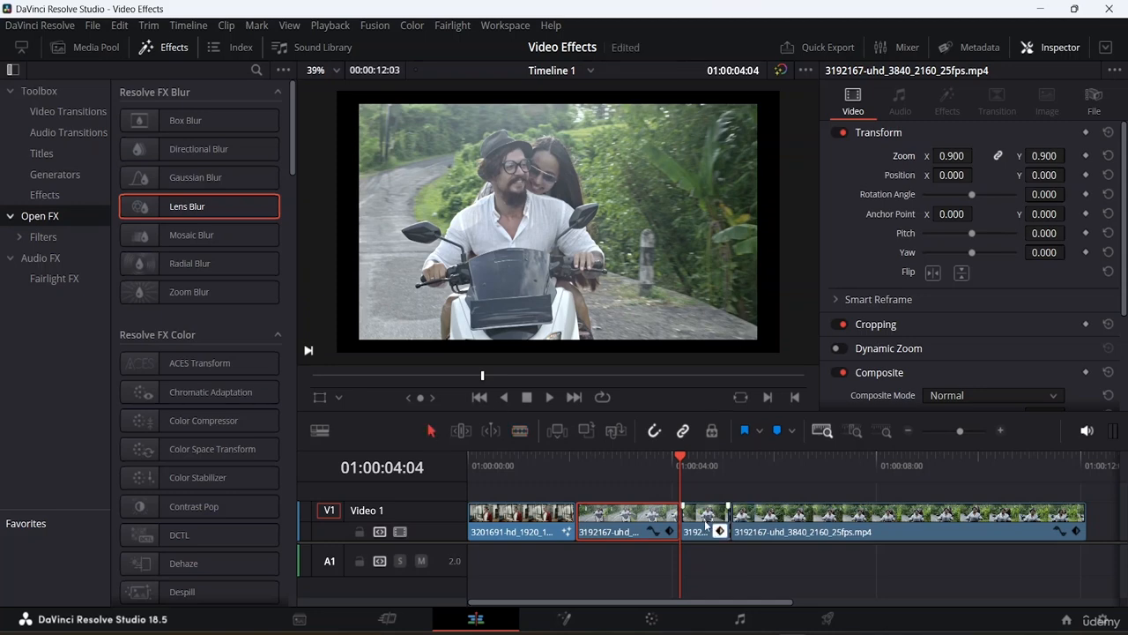
left_click(705, 526)
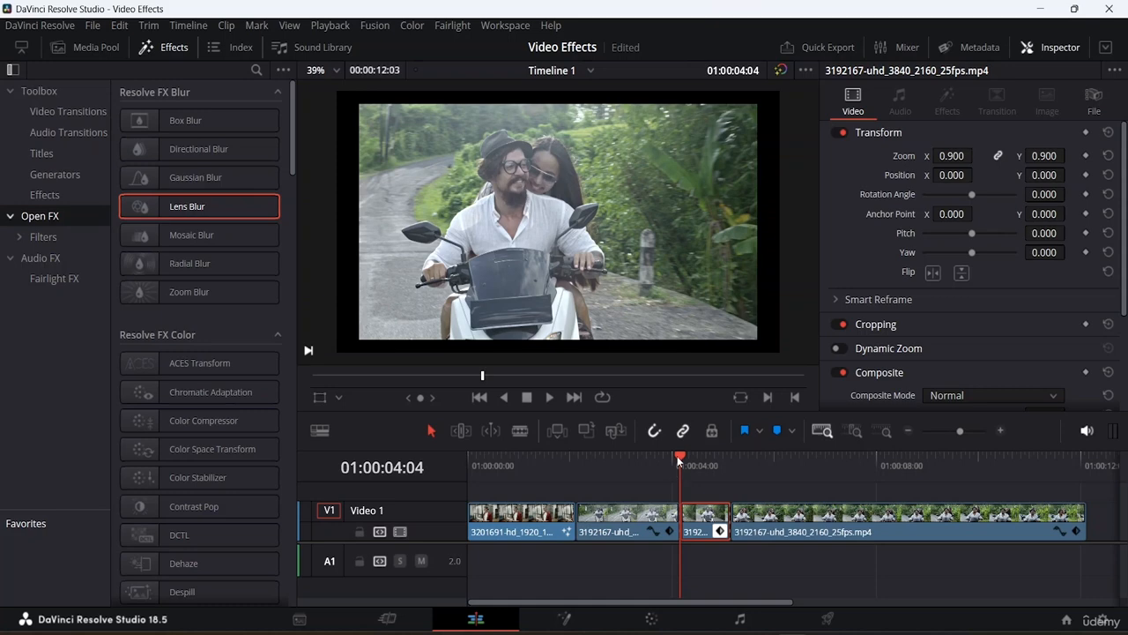
left_click_drag(694, 458, 704, 462)
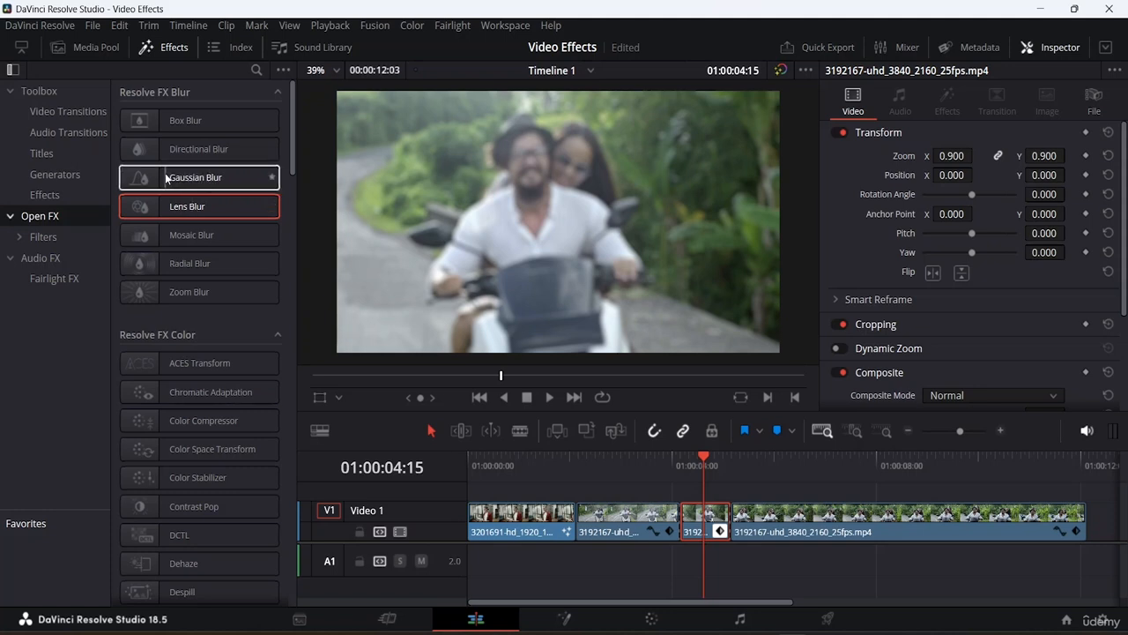
left_click_drag(188, 177, 713, 514)
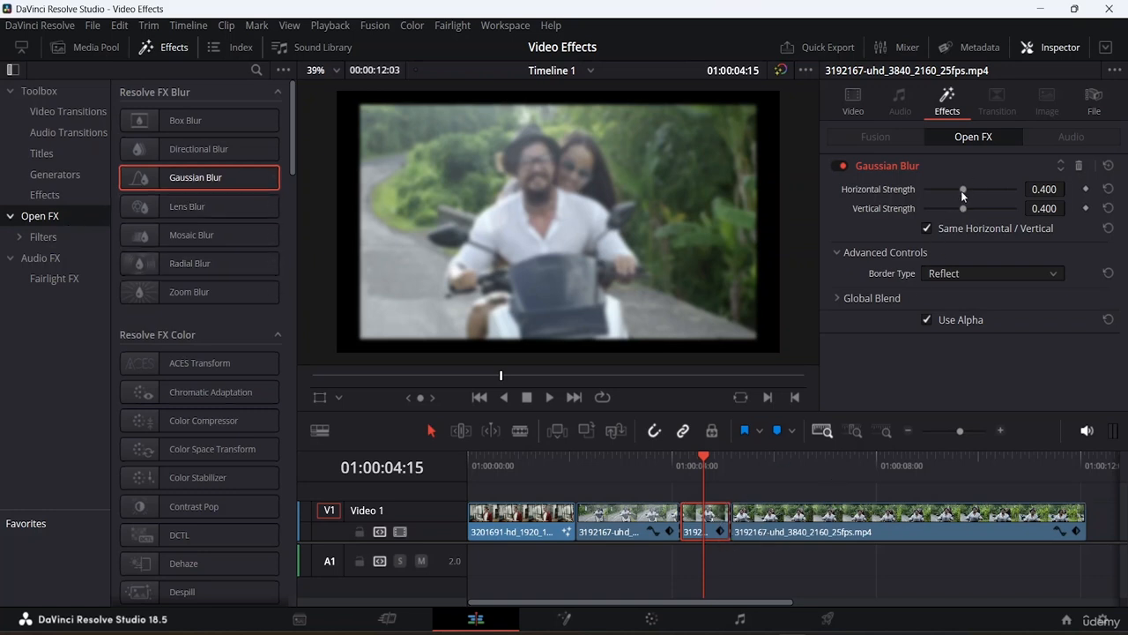
- Adjust the Gaussian Blur separately, setting horizontal strength to 0.752 and vertical strength to 0.380
mouse_move(964, 188)
left_mouse_down()
mouse_move(1020, 195)
mouse_move(940, 204)
mouse_move(964, 203)
mouse_move(966, 189)
left_mouse_up()
left_click(954, 165)
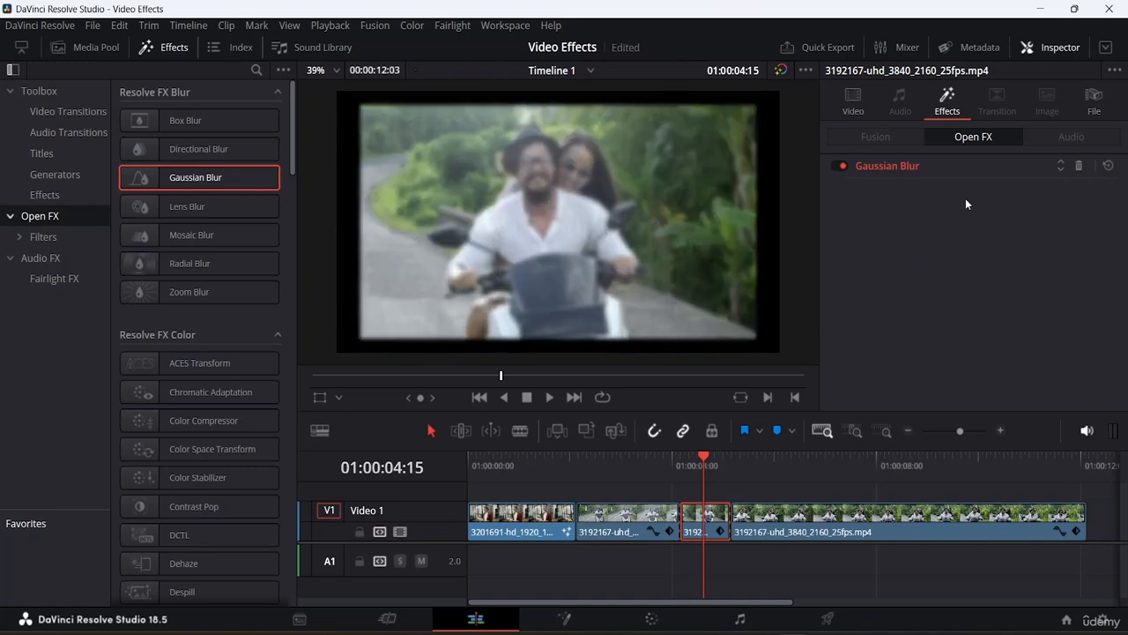
left_click(881, 170)
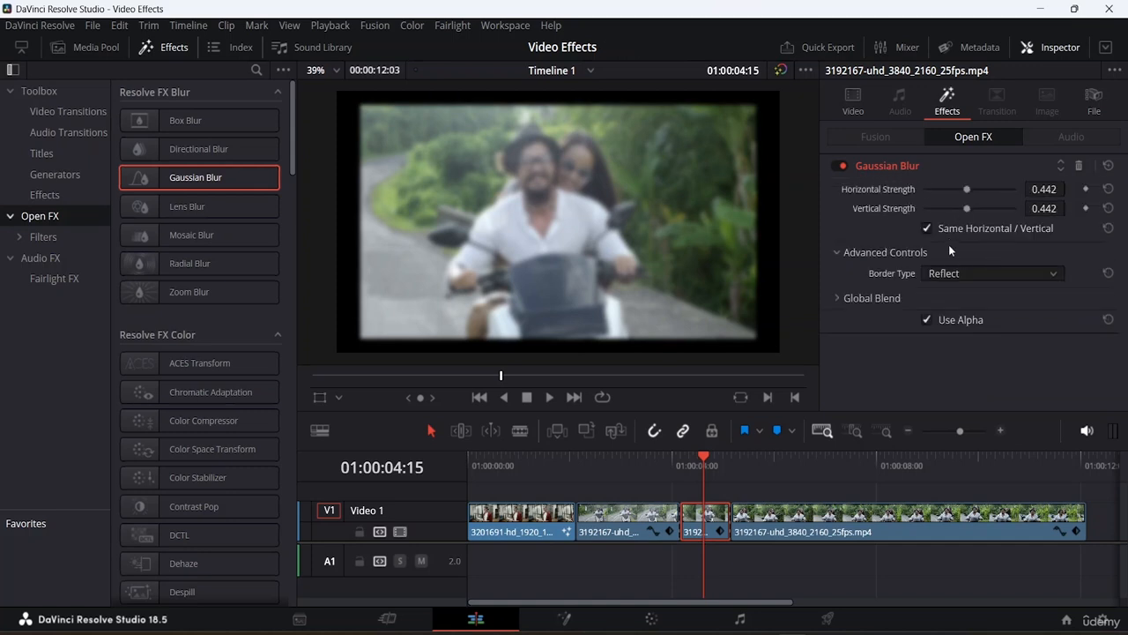
left_click_drag(969, 190, 987, 188)
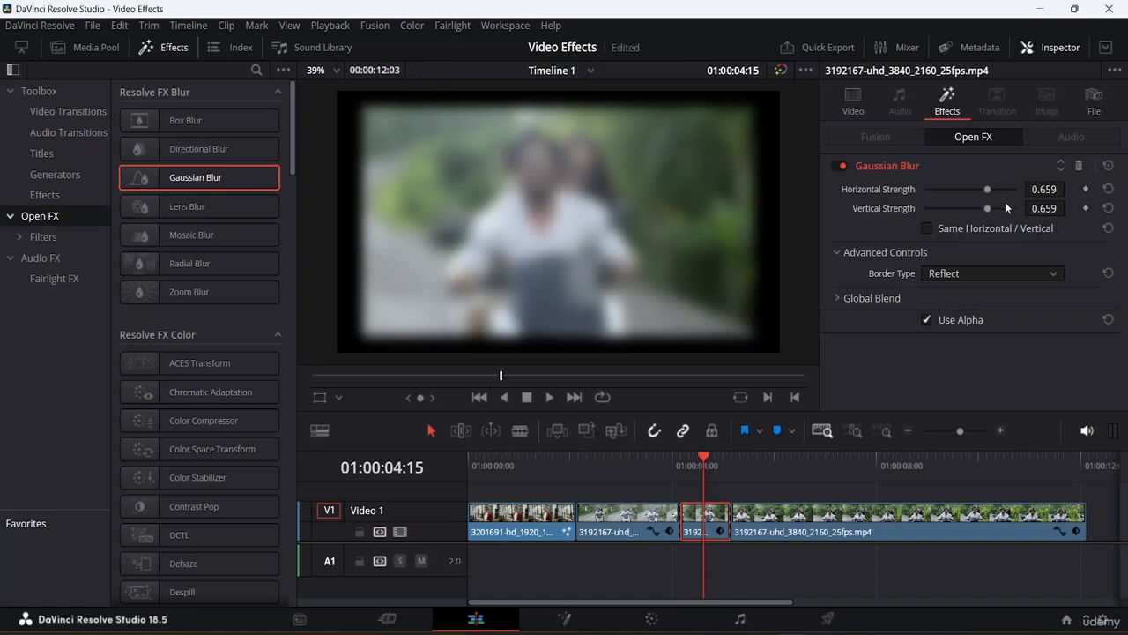
left_click_drag(988, 208, 961, 209)
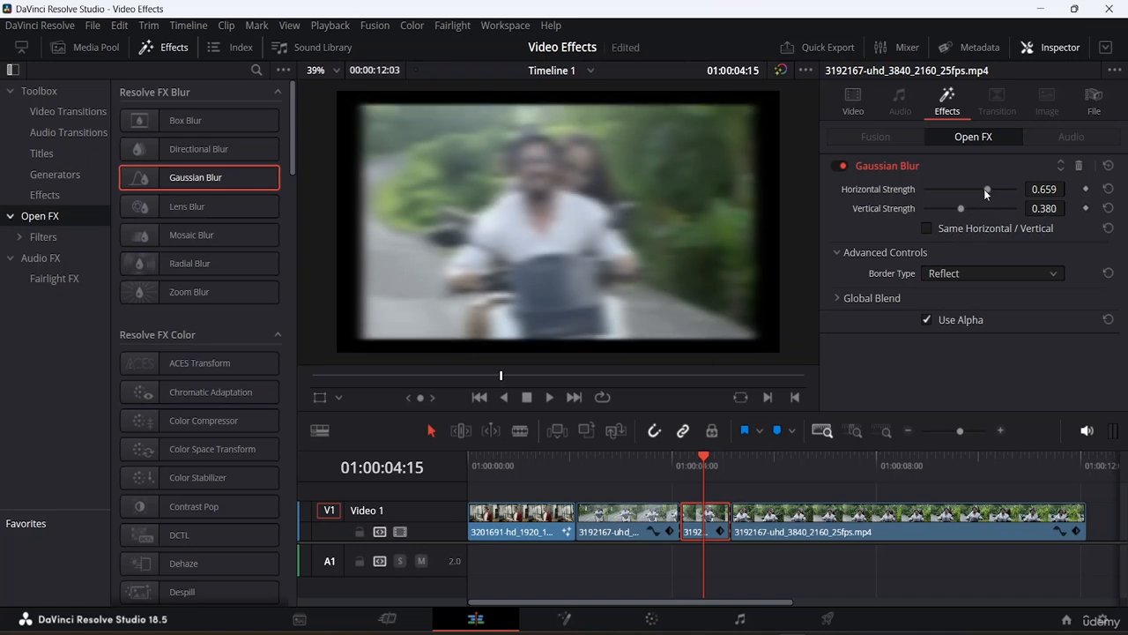
left_click_drag(985, 189, 996, 190)
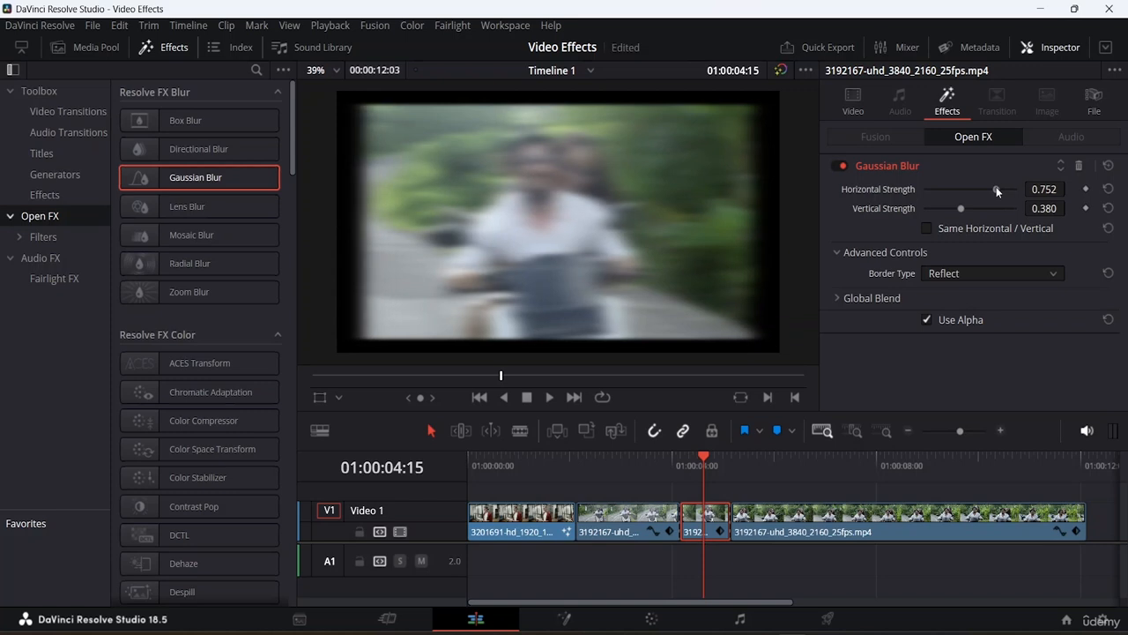
- Try each border type of the blur and set it to Wrap-Around
left_click(997, 269)
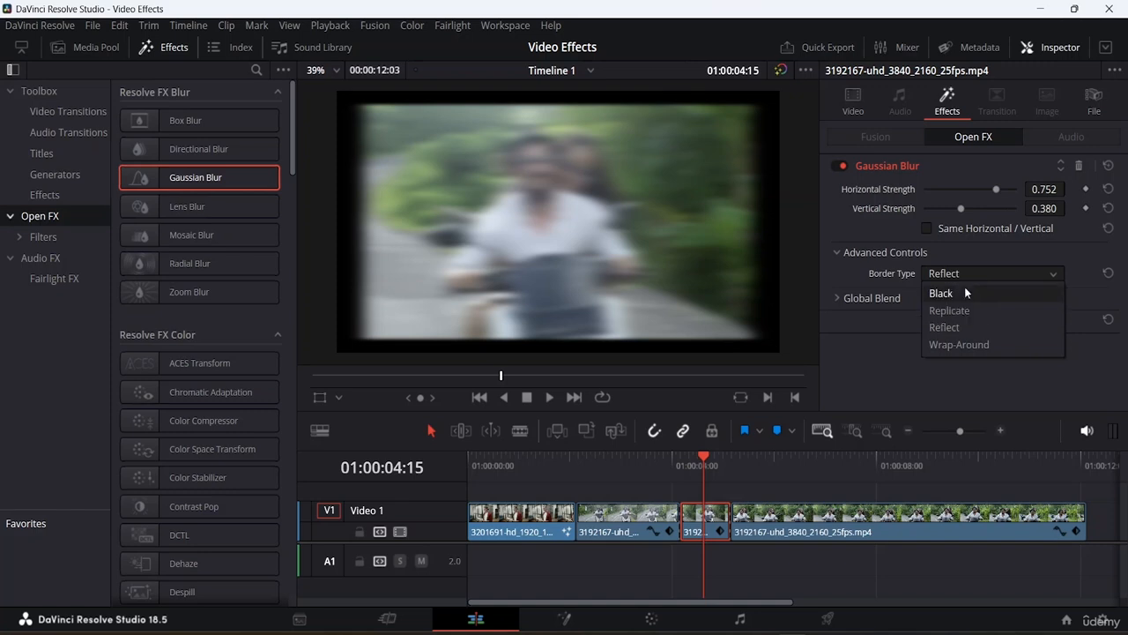
left_click(965, 286)
left_click(1006, 273)
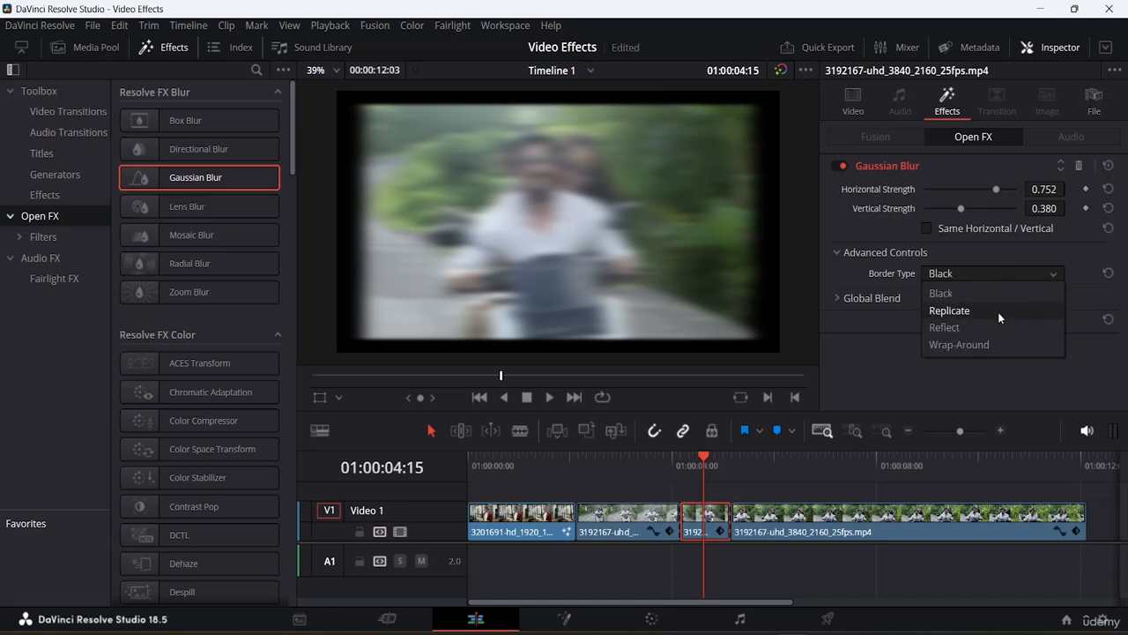
left_click(998, 308)
left_click(1030, 270)
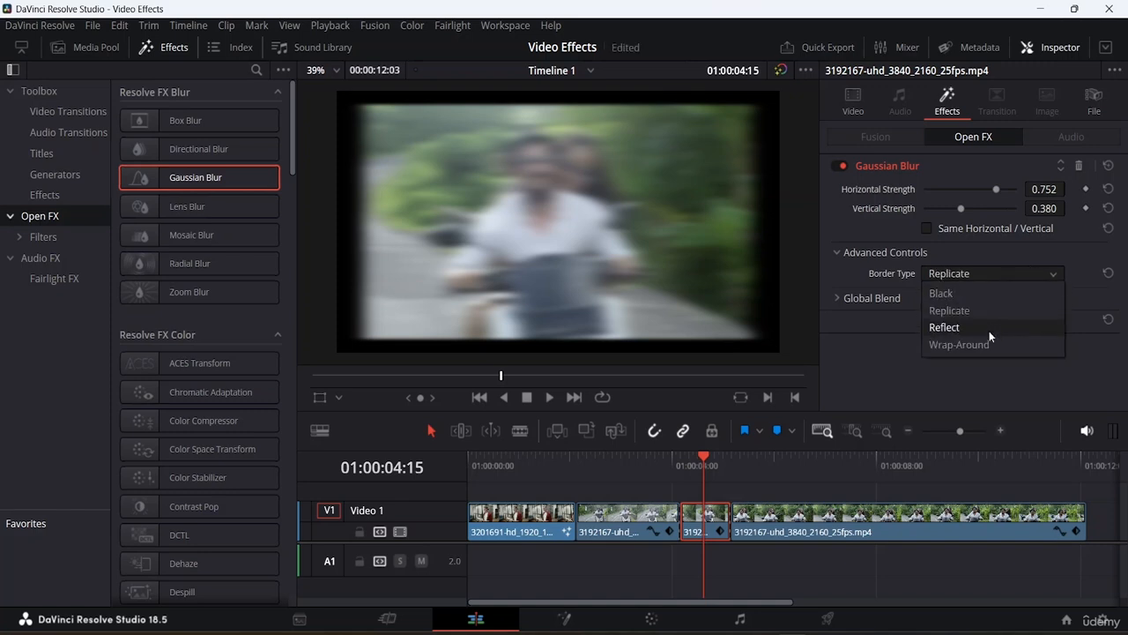
left_click(989, 328)
left_click(1004, 273)
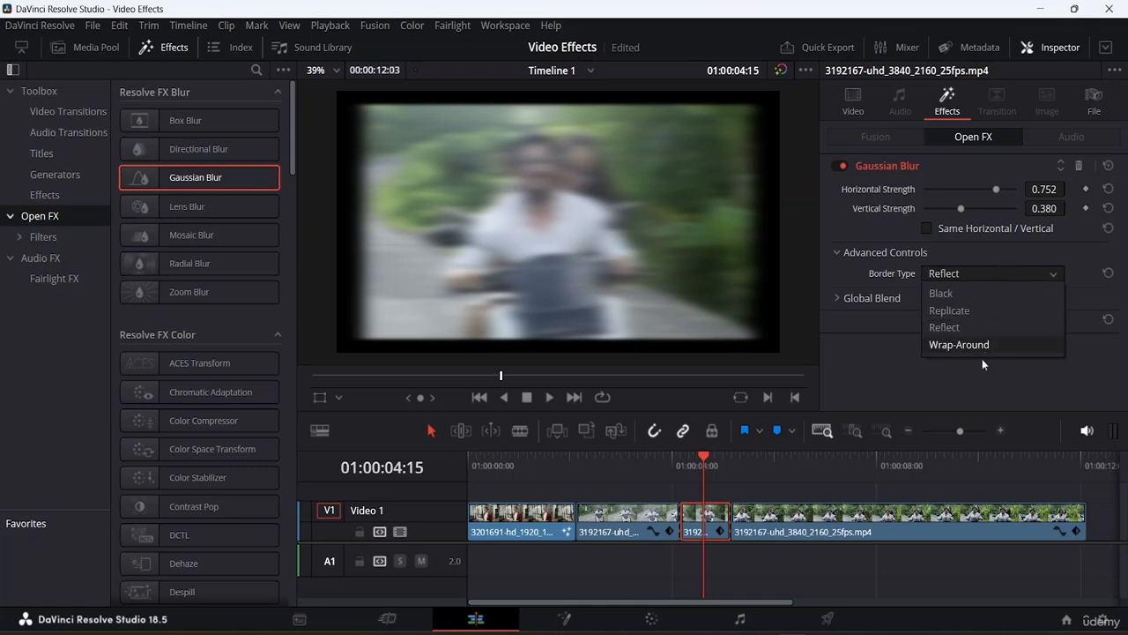
left_click(976, 346)
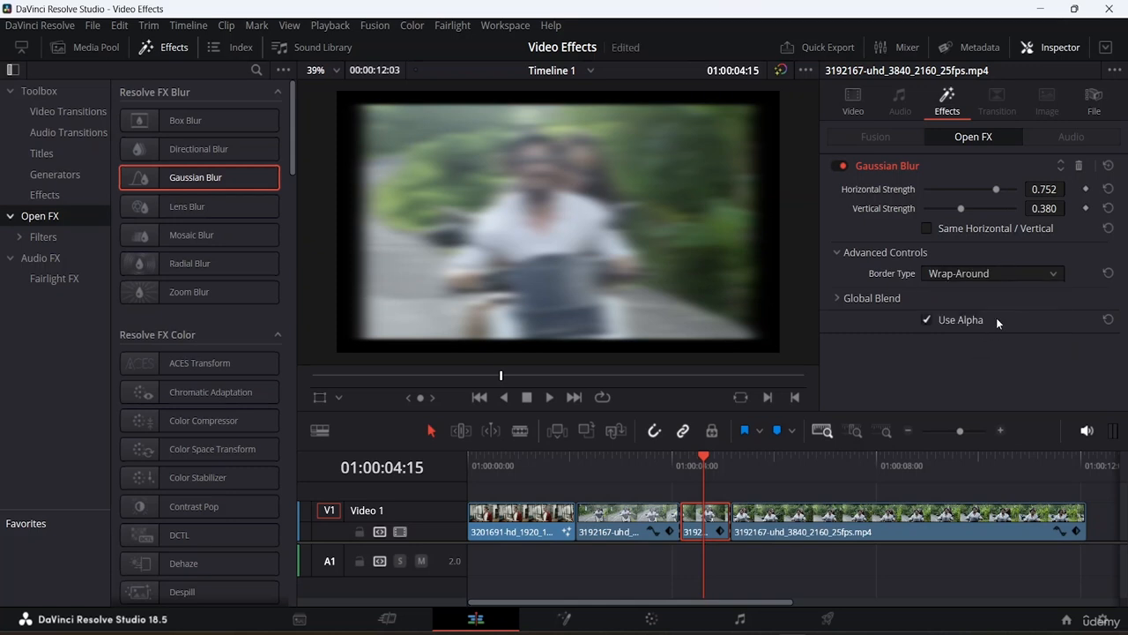
- Expand Global Blend, set Blend to 0.969, and toggle Use Alpha off and back on
left_click(877, 295)
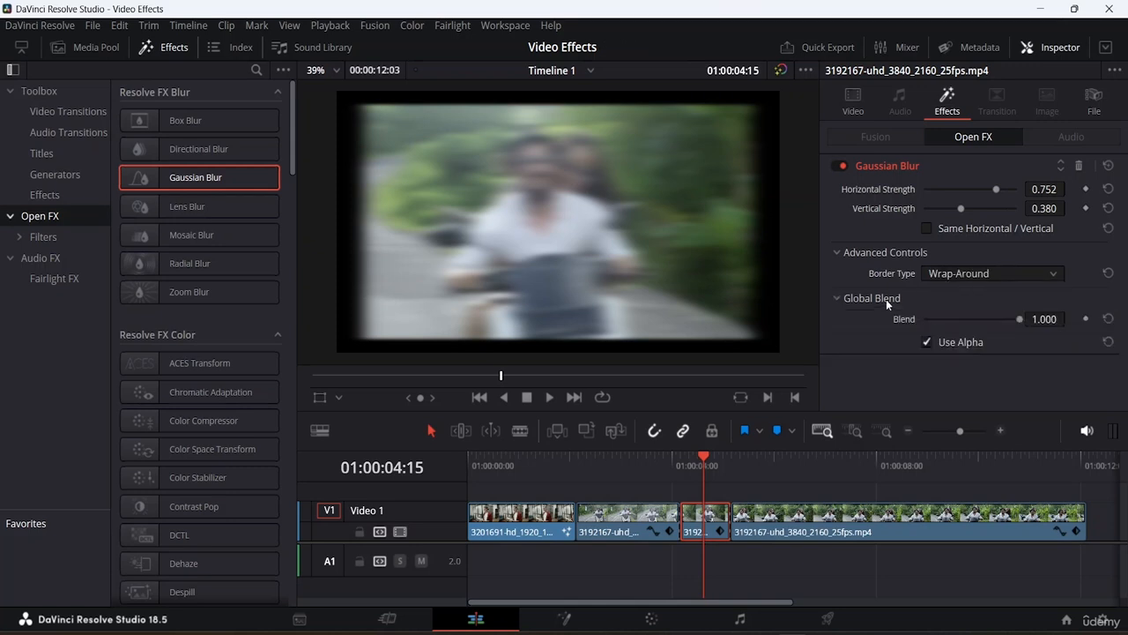
mouse_move(1016, 321)
left_mouse_down()
mouse_move(966, 321)
mouse_move(1029, 323)
left_mouse_up()
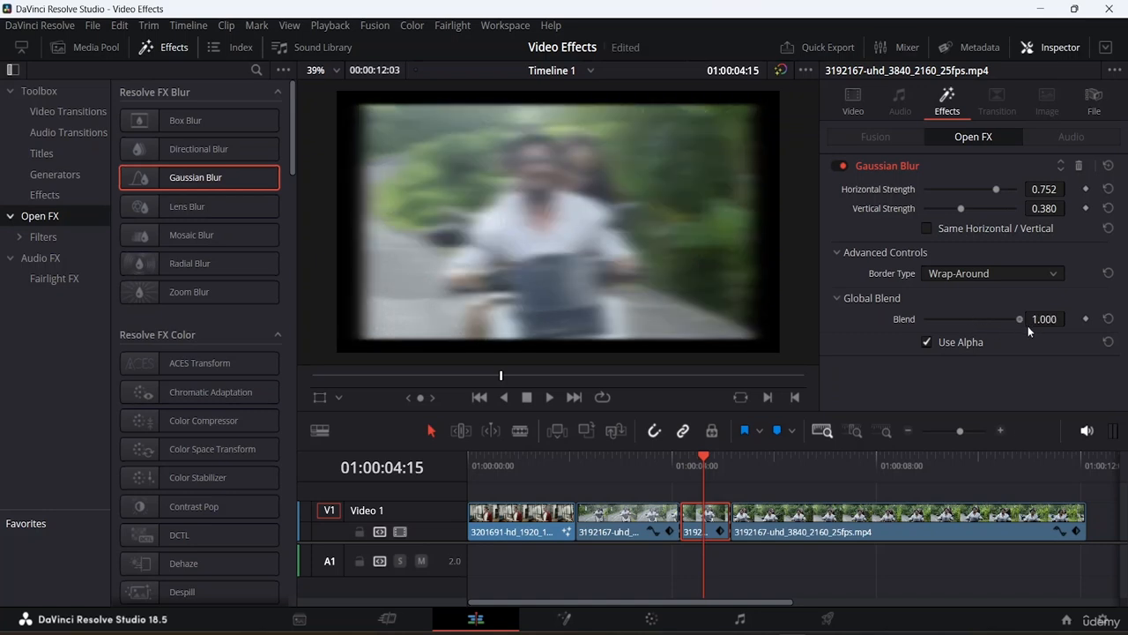
left_click_drag(1017, 323, 1016, 320)
left_click(927, 342)
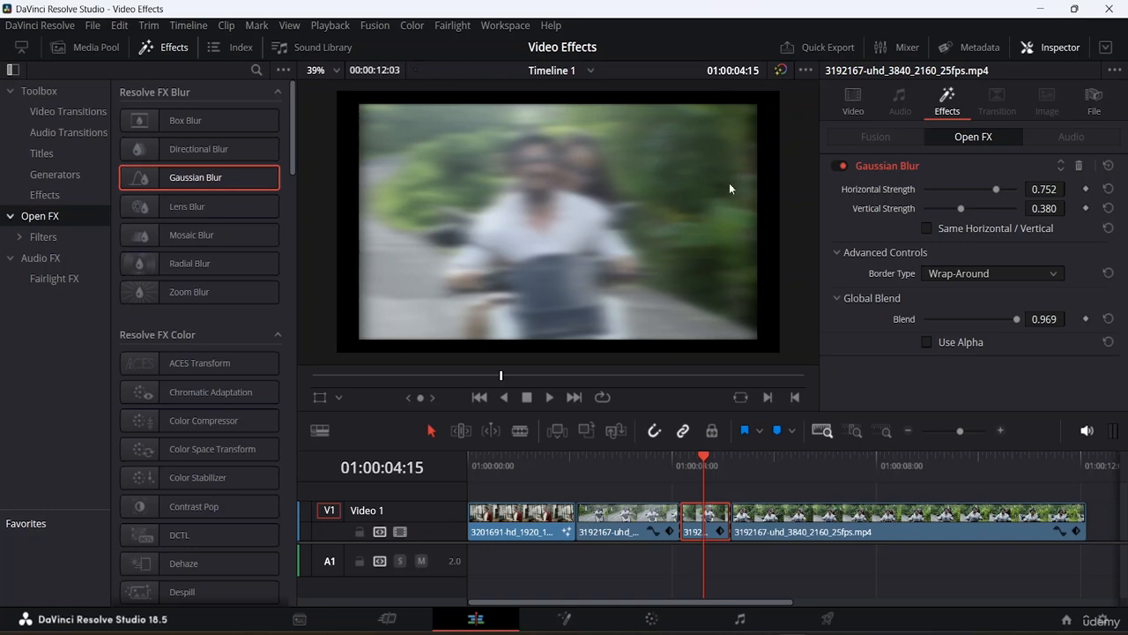
left_click(927, 342)
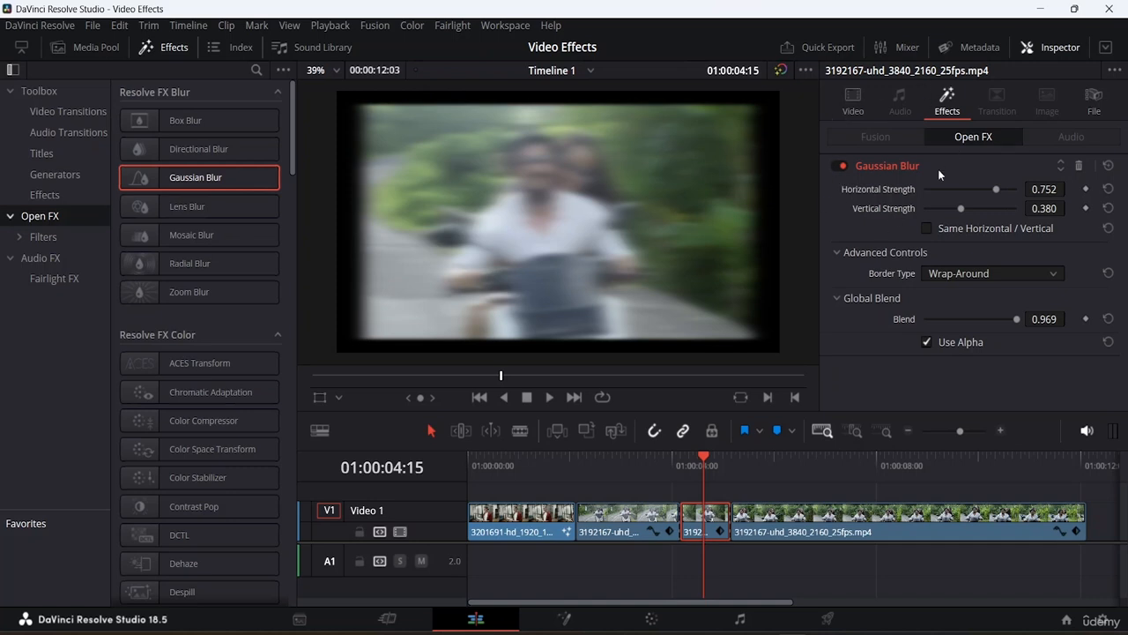
- Play back the blurred segment to review the effect
left_click_drag(701, 458, 596, 461)
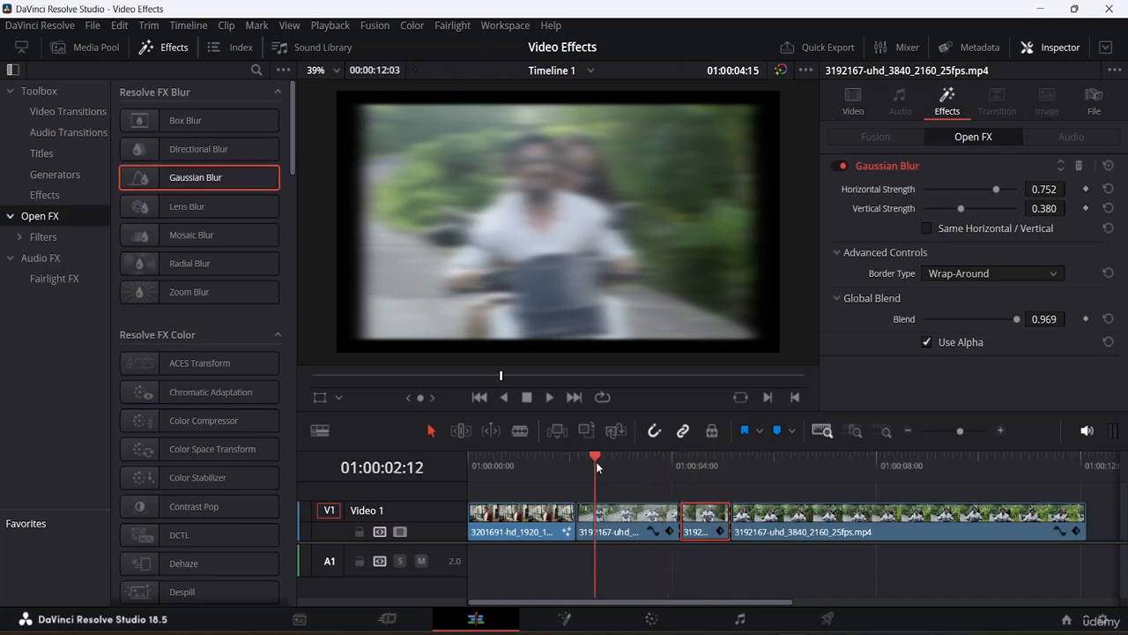
key("space")
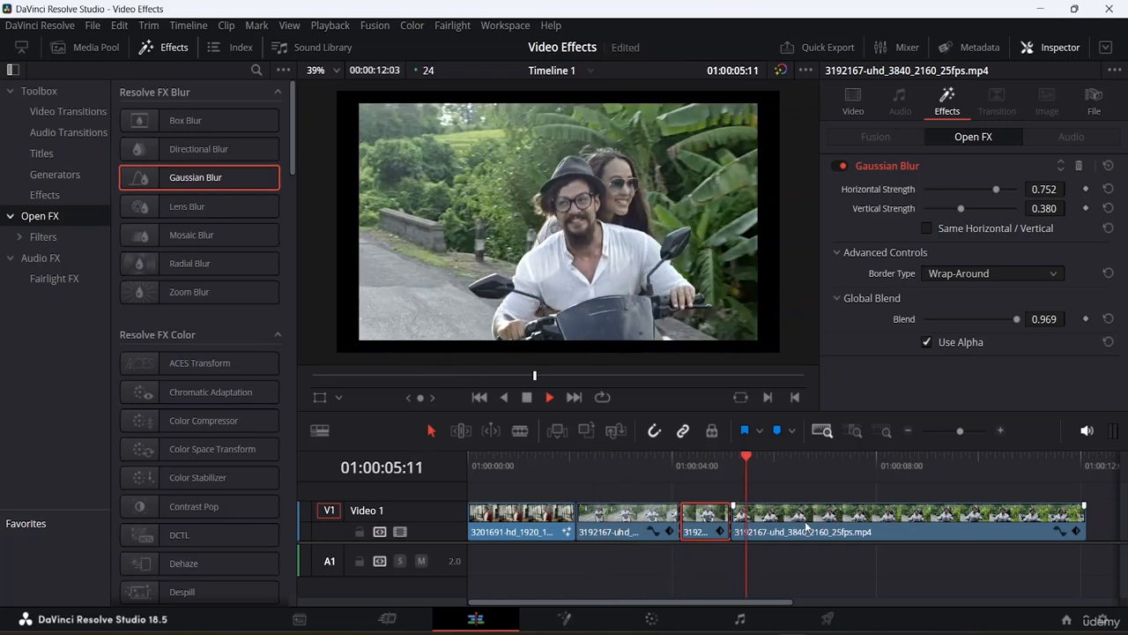
key("space")
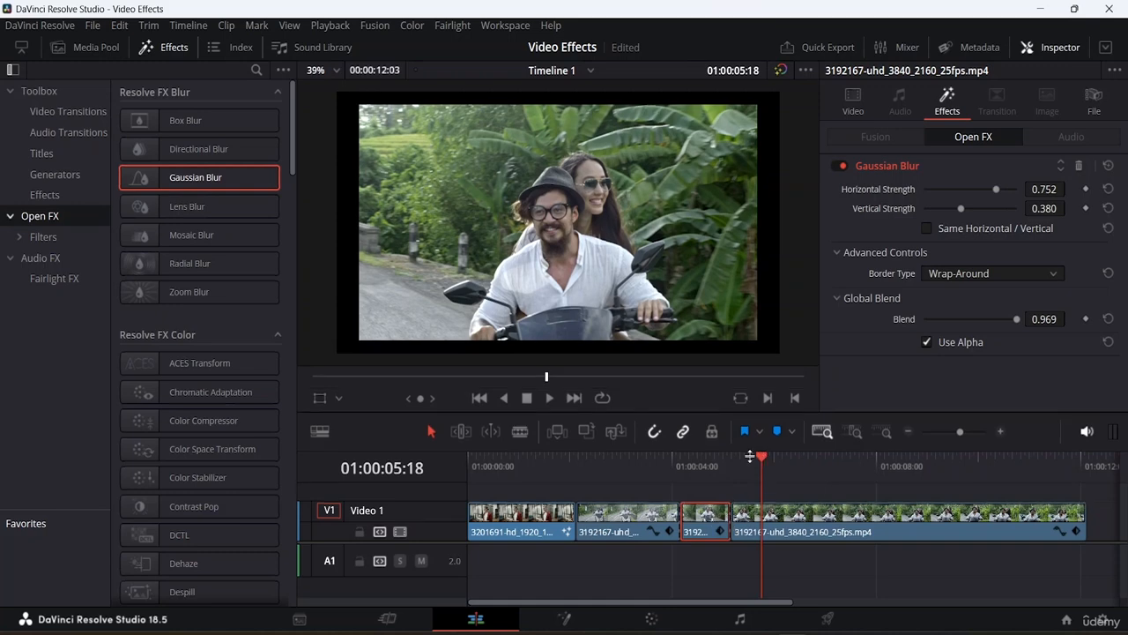
- Add Cross Dissolve transitions at both edit points around the blurred segment
left_click_drag(750, 456, 737, 429)
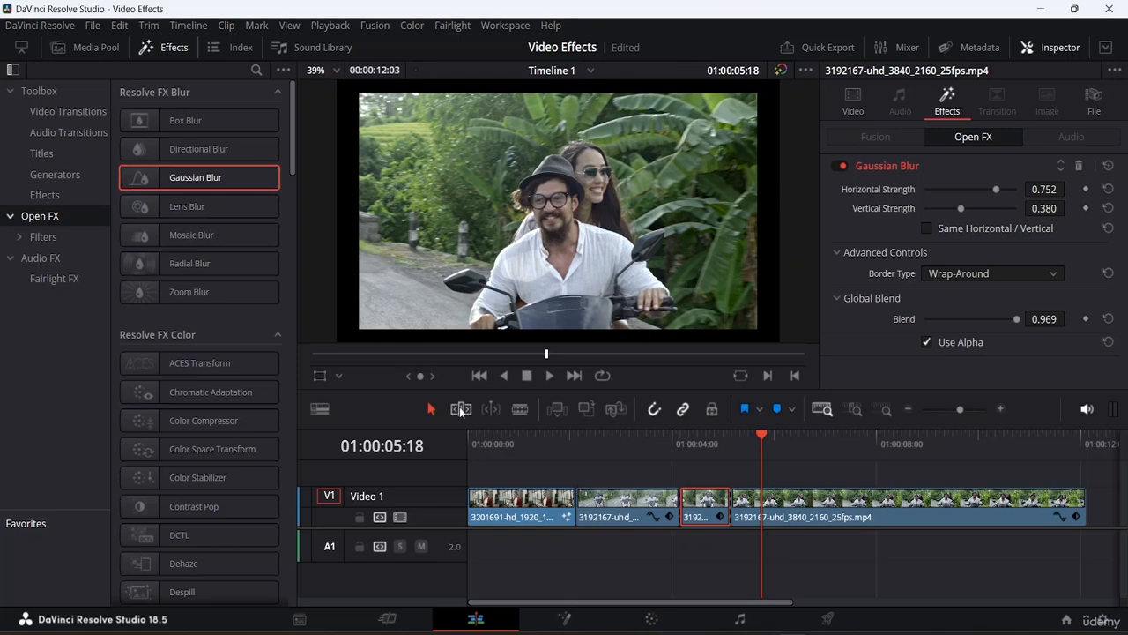
left_click(55, 112)
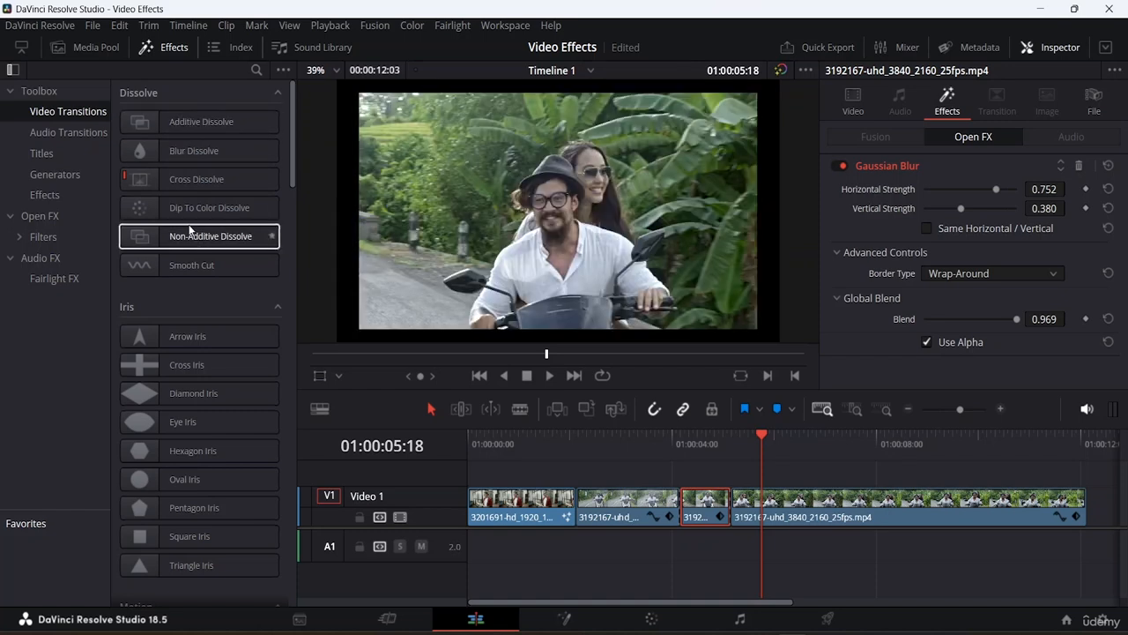
left_click_drag(189, 179, 694, 520)
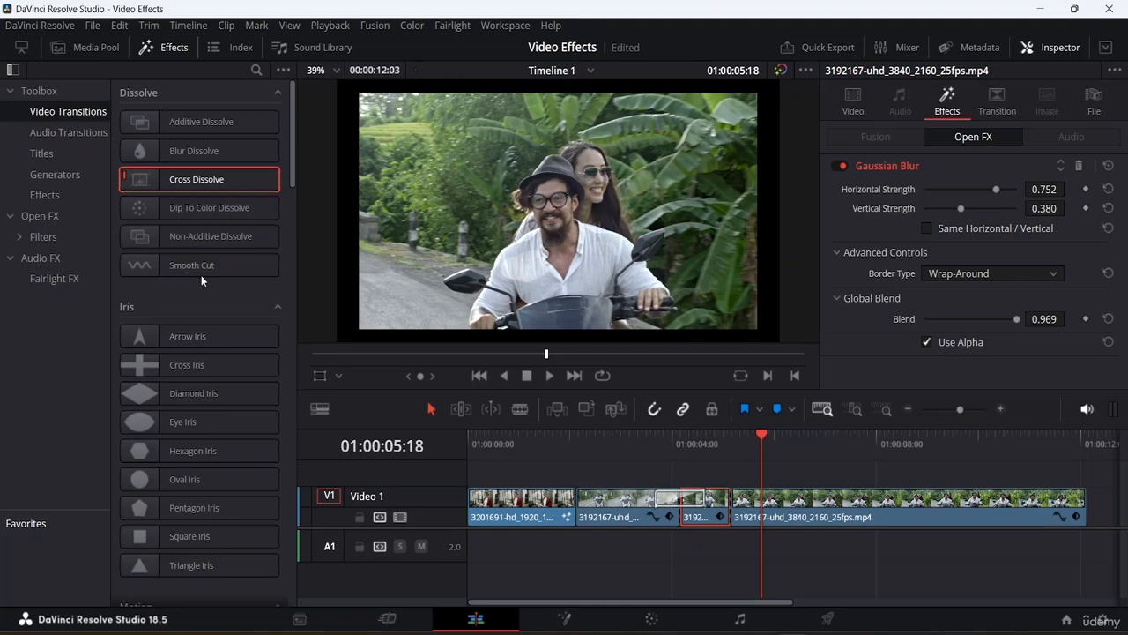
left_click_drag(202, 181, 703, 504)
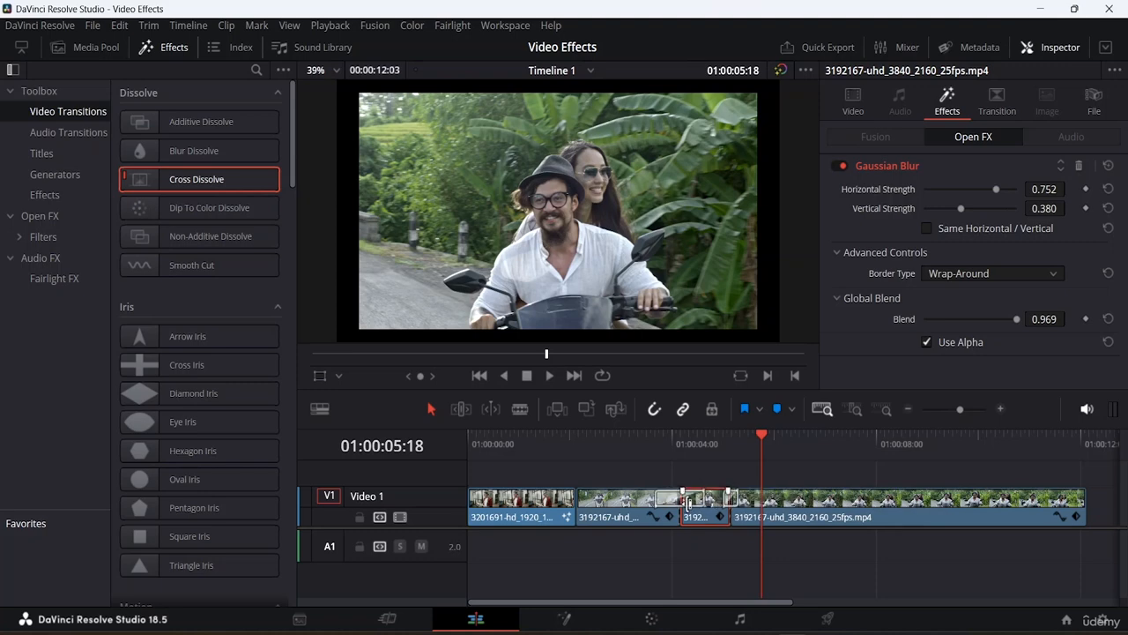
- Set the duration of both cross dissolves to 0.5 seconds
left_click(672, 498)
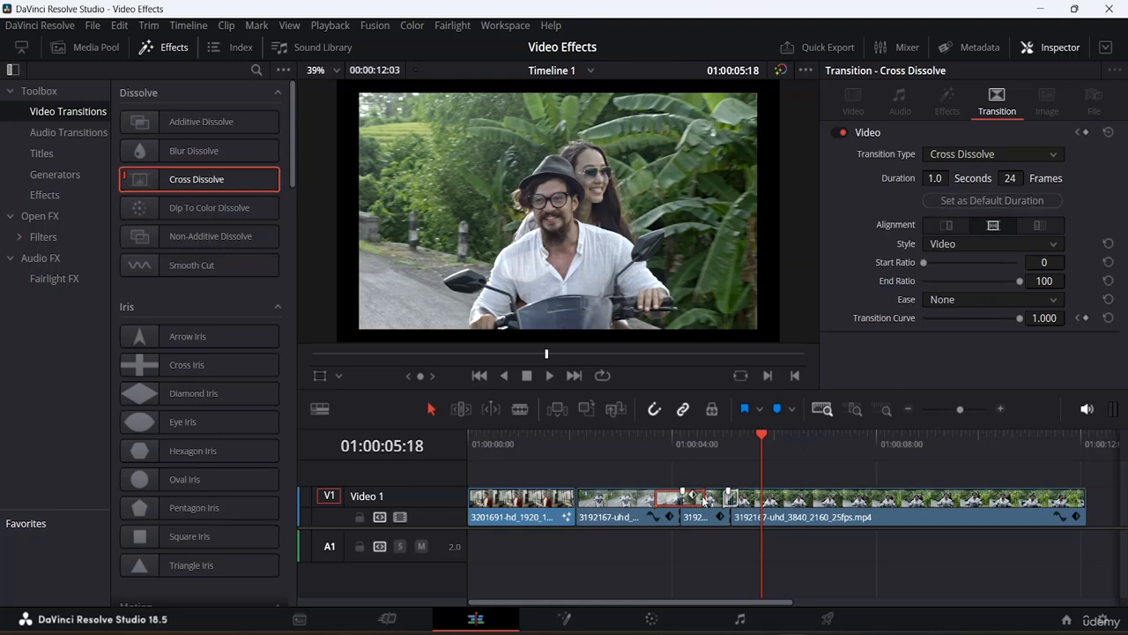
left_click(931, 177)
key("BackSpace")
key("Return")
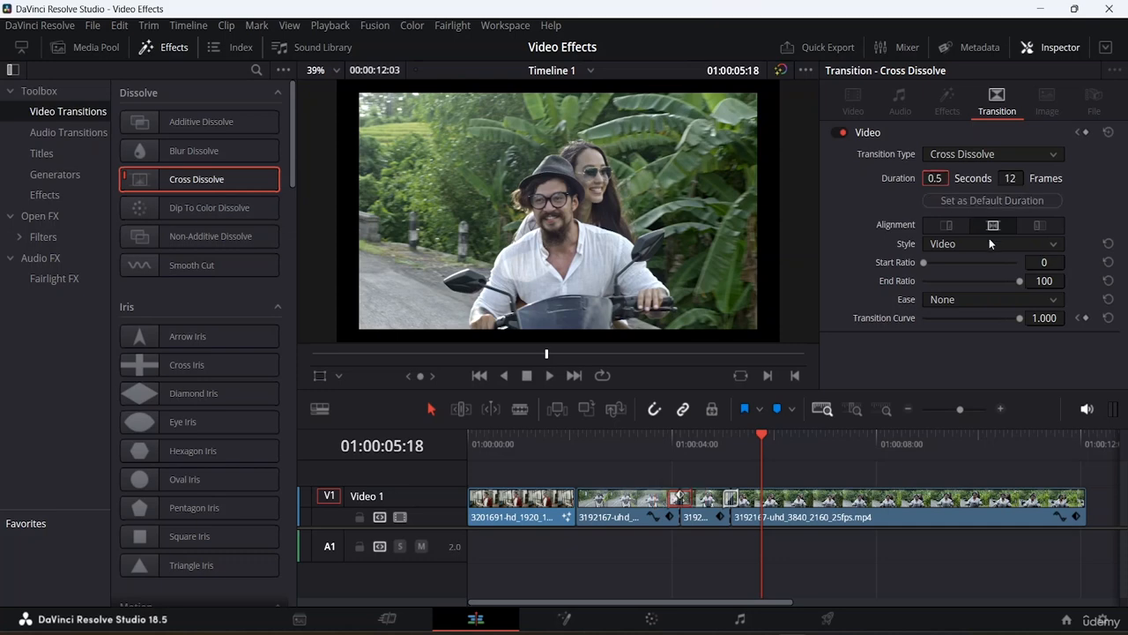
left_click(730, 499)
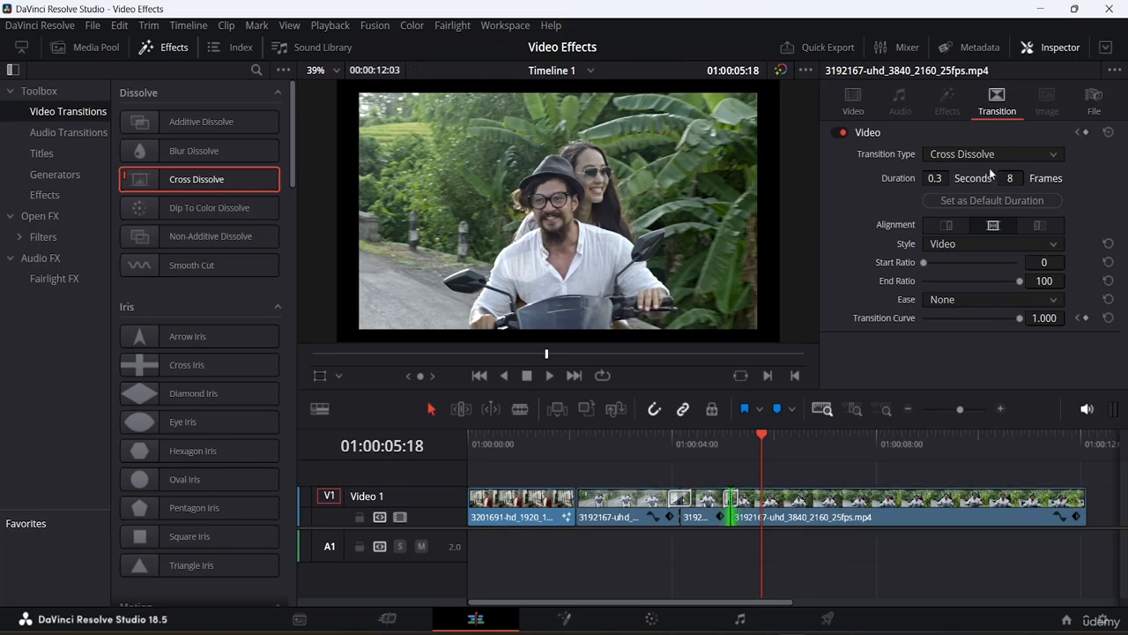
left_click(935, 178)
key("BackSpace")
key("BackSpace")
key("BackSpace")
type("0.5")
key("Return")
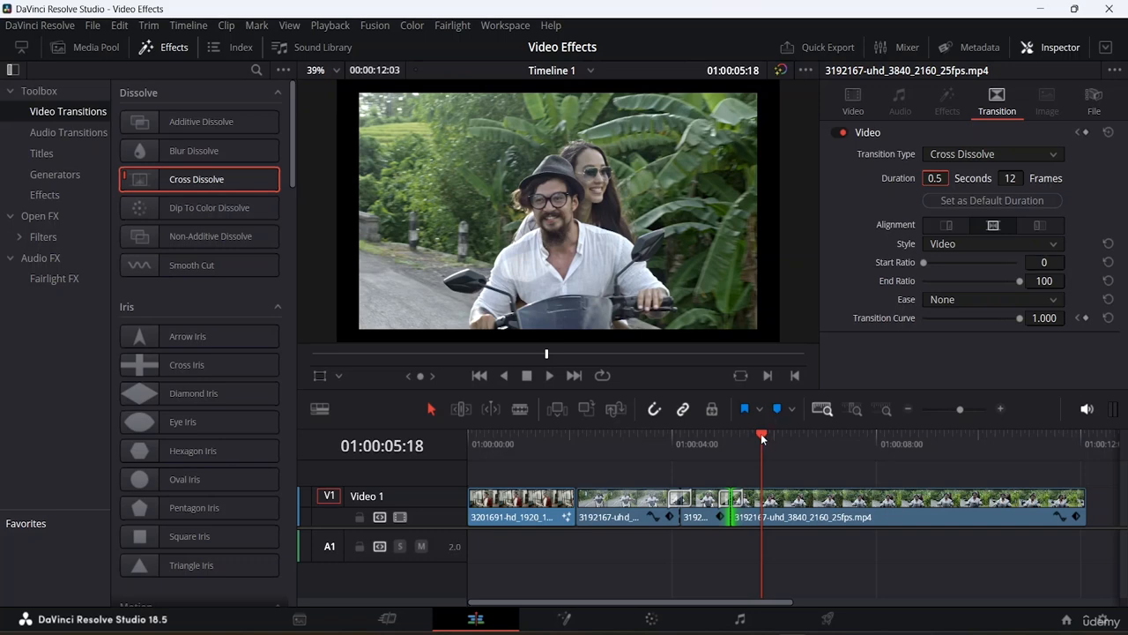
- Play back the section with the transitions to review them
left_click_drag(761, 433, 641, 454)
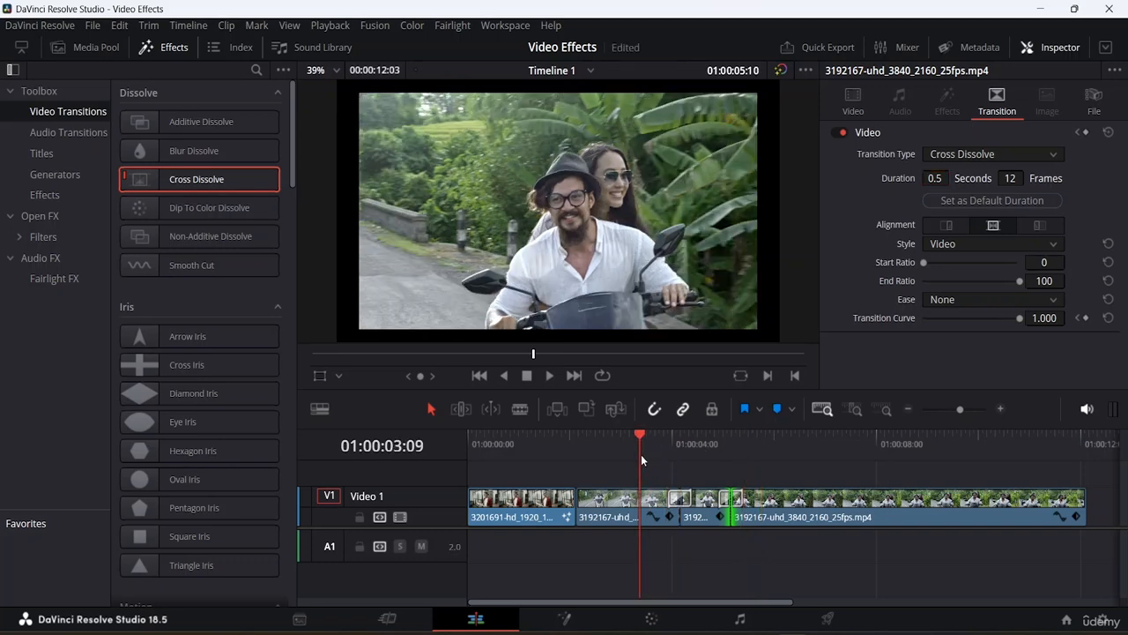
key("space")
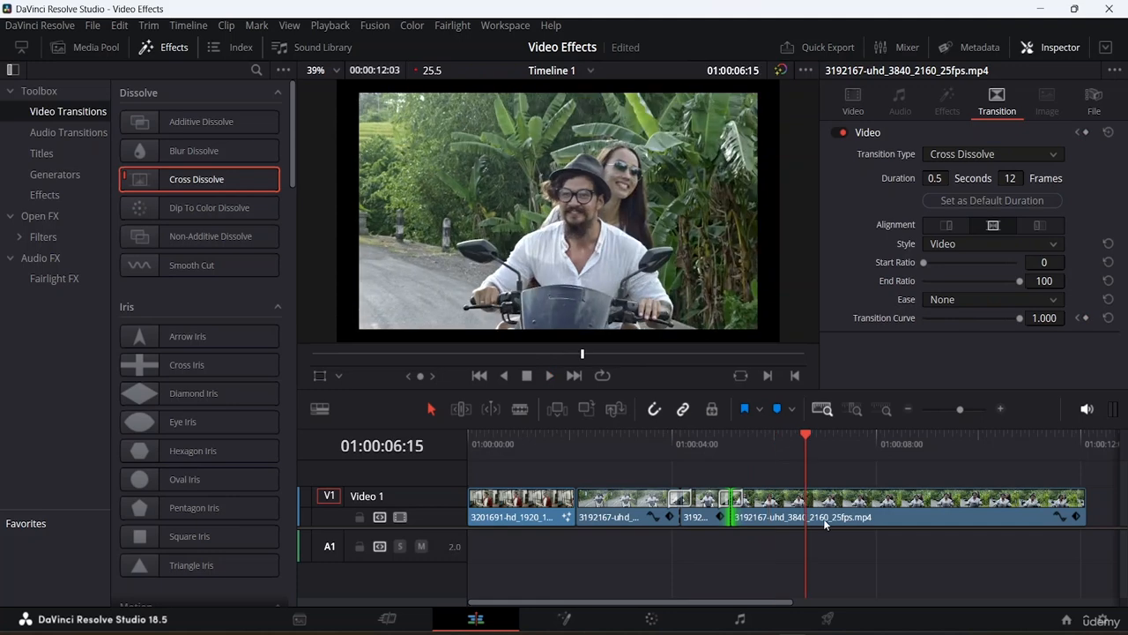
key("space")
left_click(806, 435)
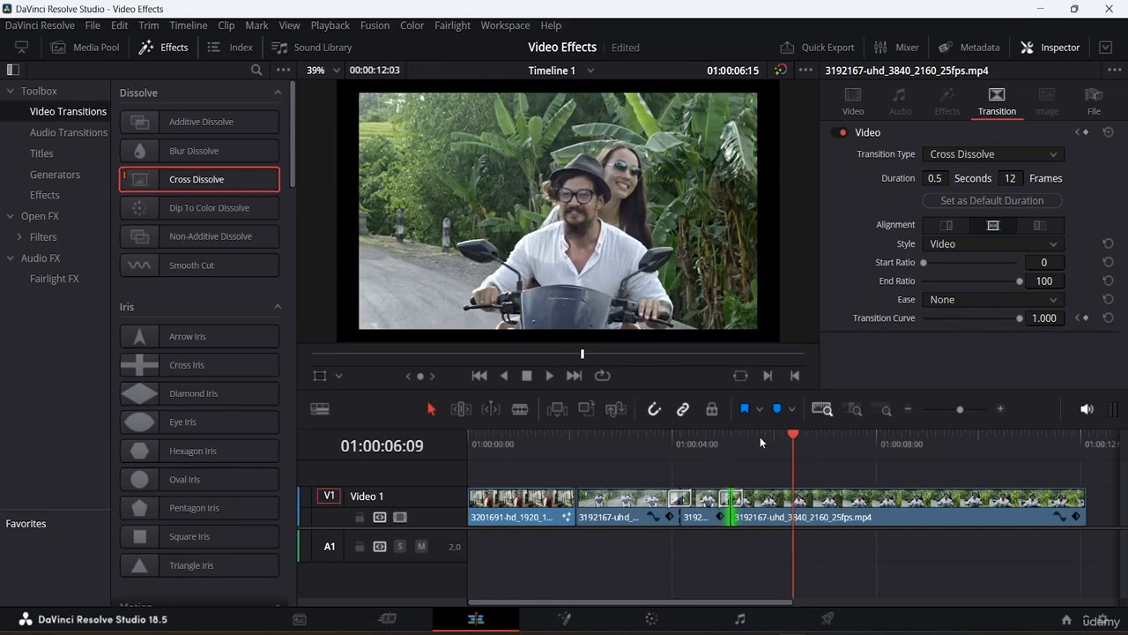
left_click(631, 436)
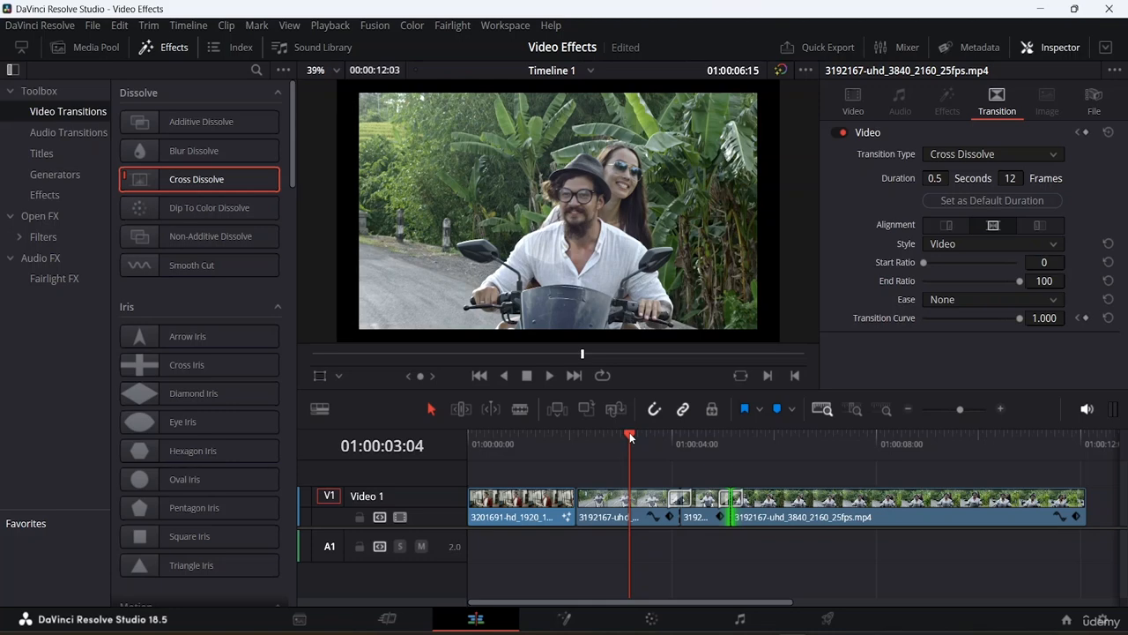
key("space")
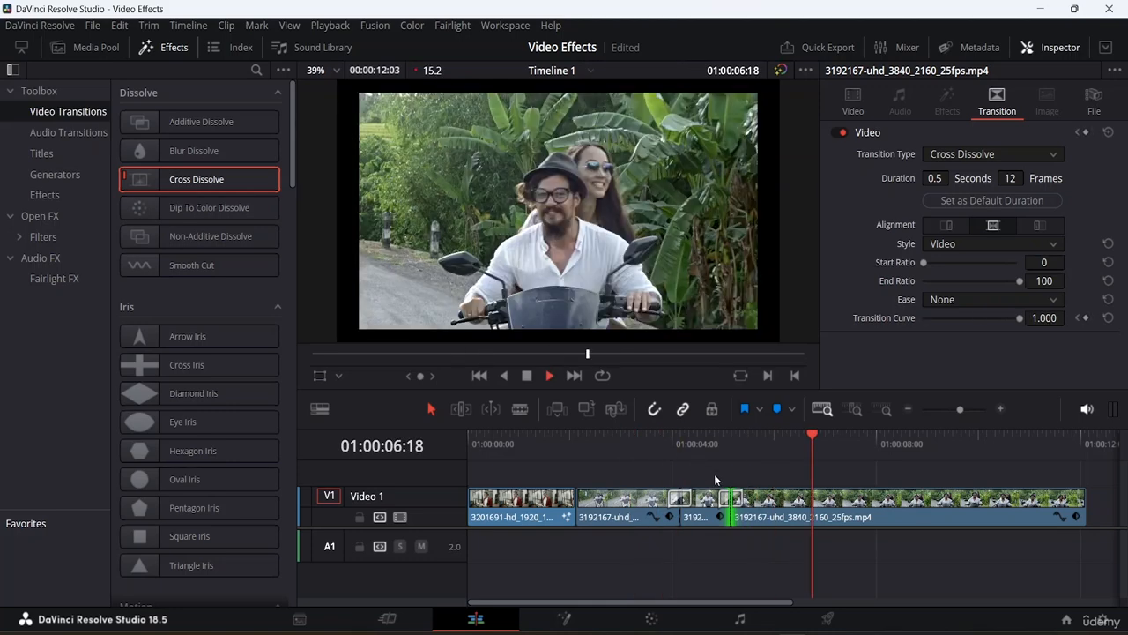
key("space")
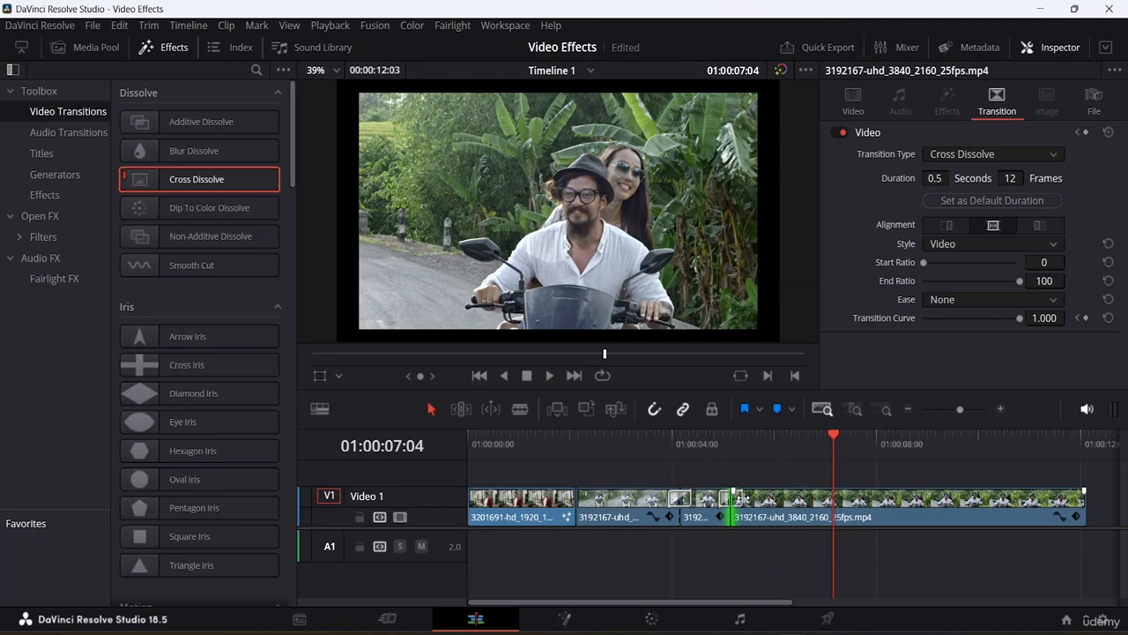
- Lengthen the cross dissolve after the blurred segment to about 0.7 seconds
left_click(741, 499)
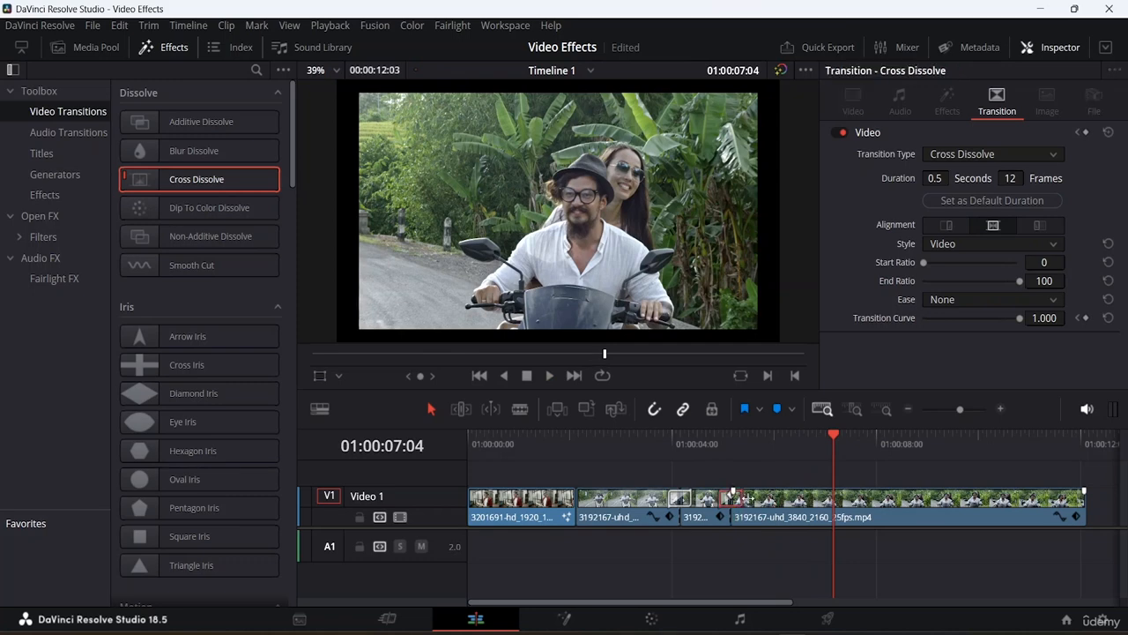
left_click(724, 497)
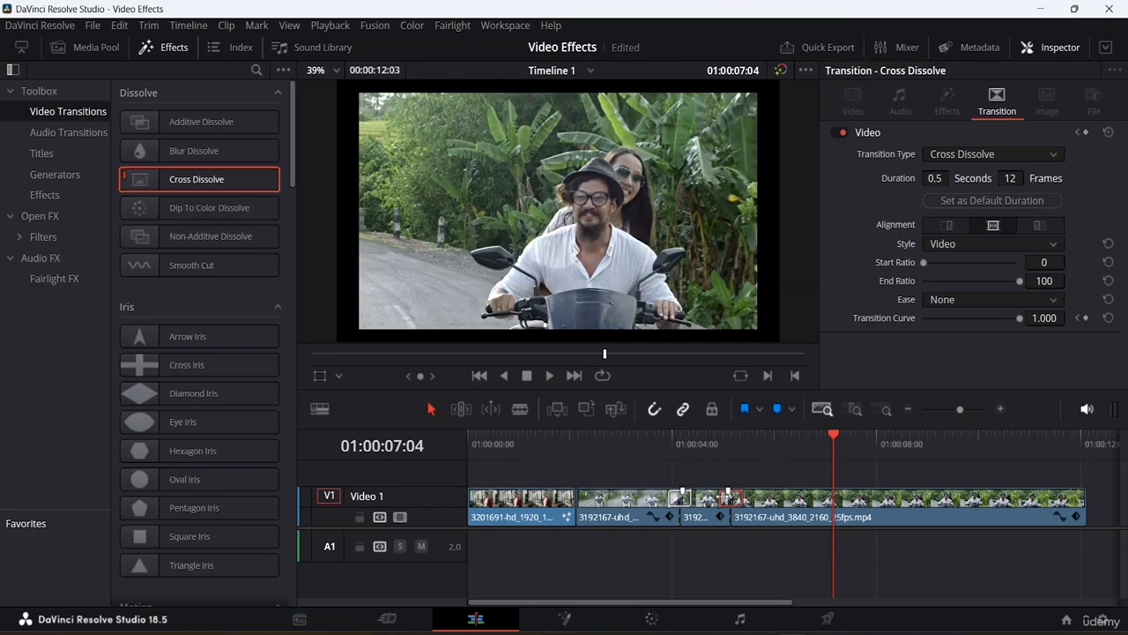
left_click_drag(724, 497, 710, 497)
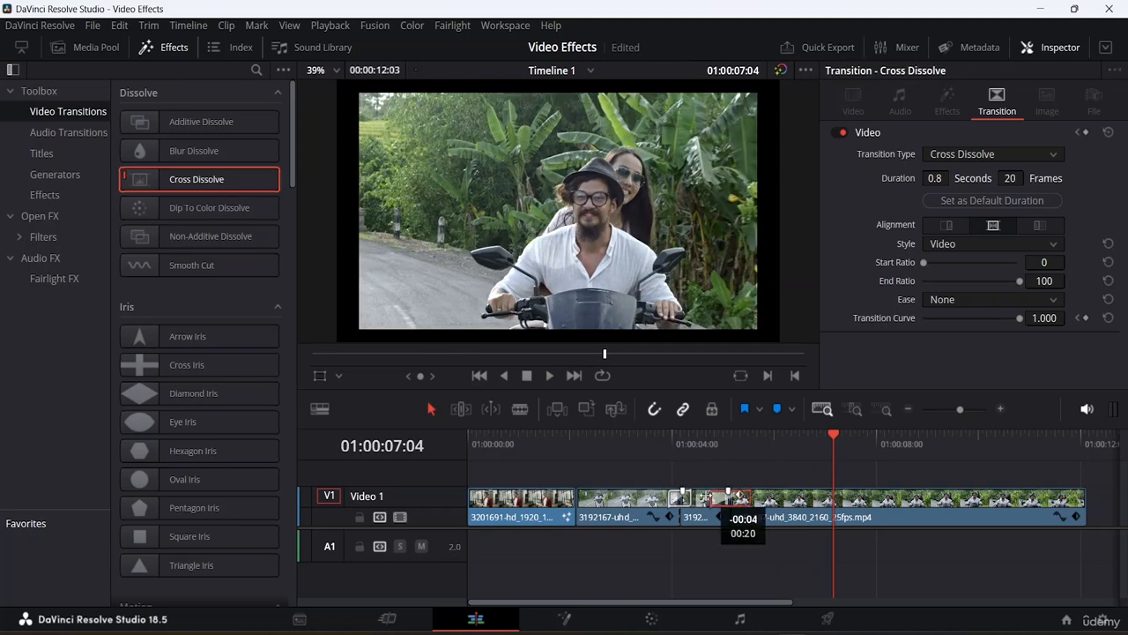
- Scrub through the transition and return the playhead to the start of the timeline
left_click_drag(835, 441, 706, 446)
left_click(694, 442)
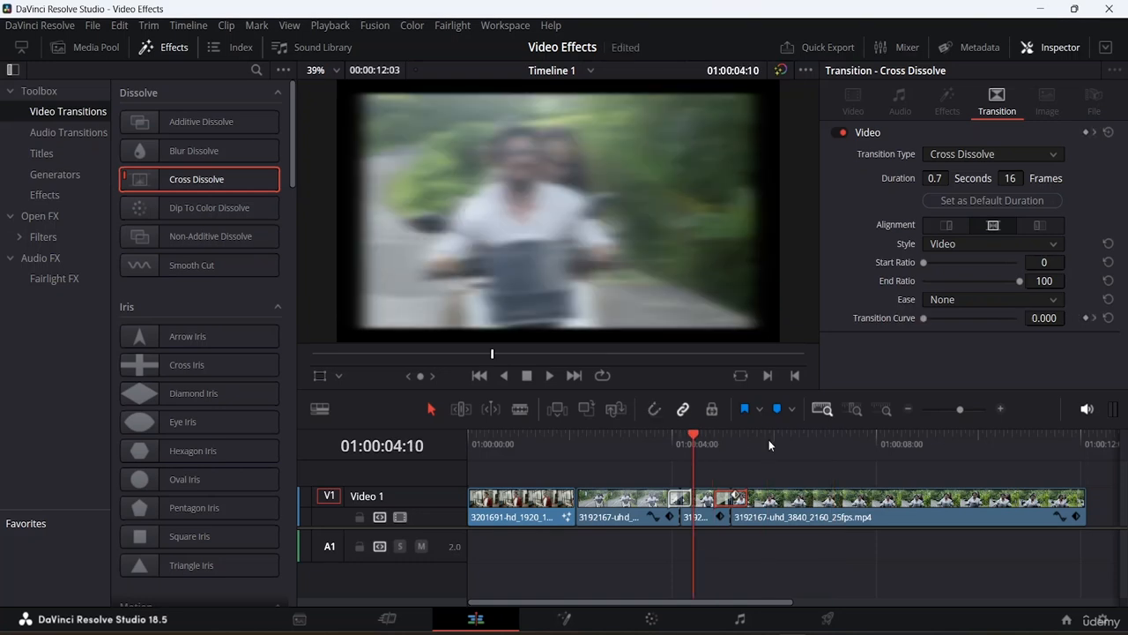
left_click(788, 438)
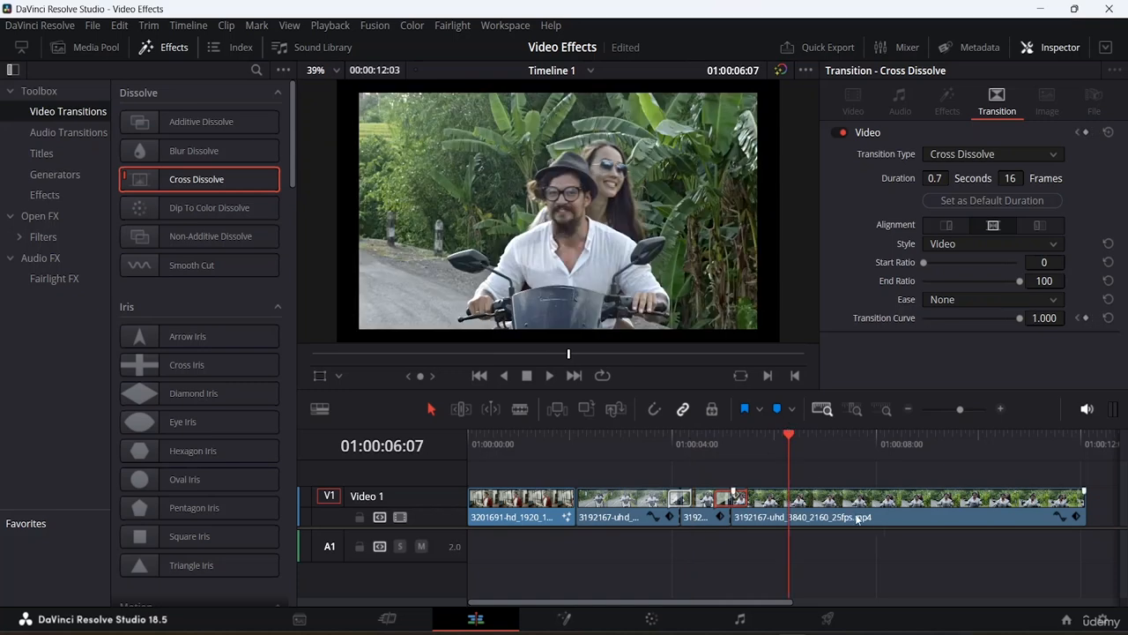
left_click_drag(789, 438, 451, 441)
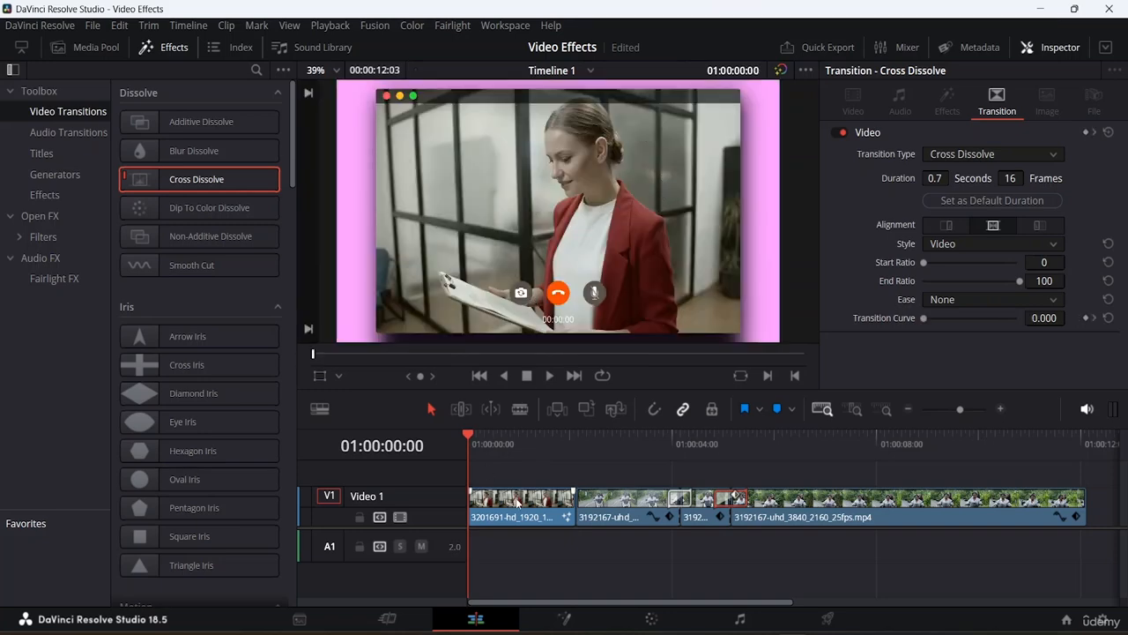
- Review the timeline clips in the inspector, including the first clip's Video Call effect controls
left_click(551, 376)
left_click(551, 377)
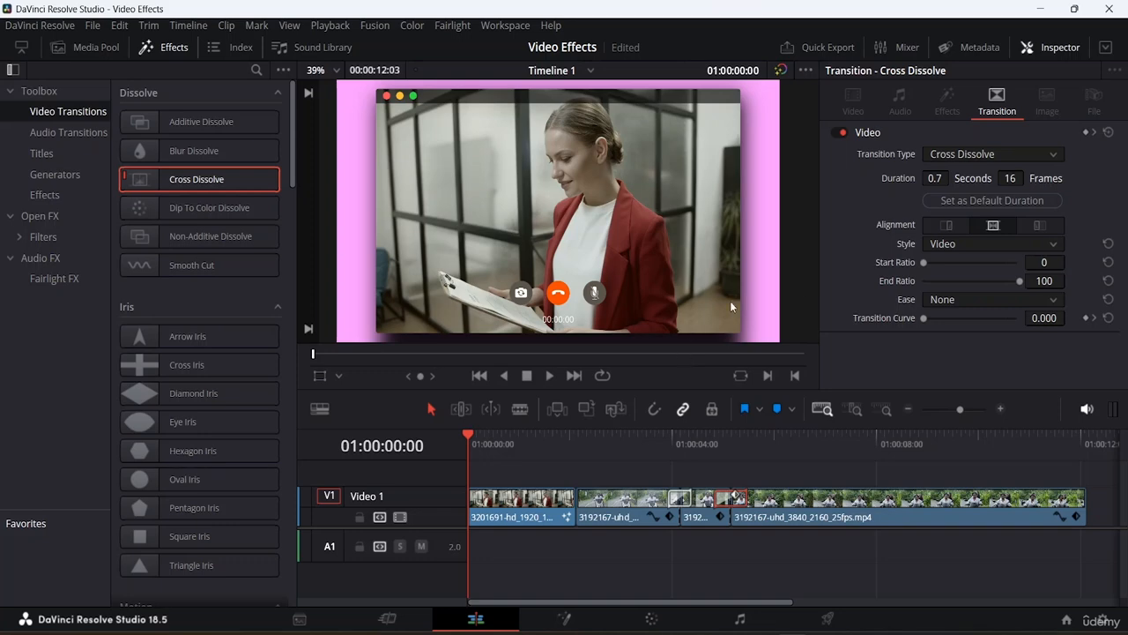
left_click(617, 514)
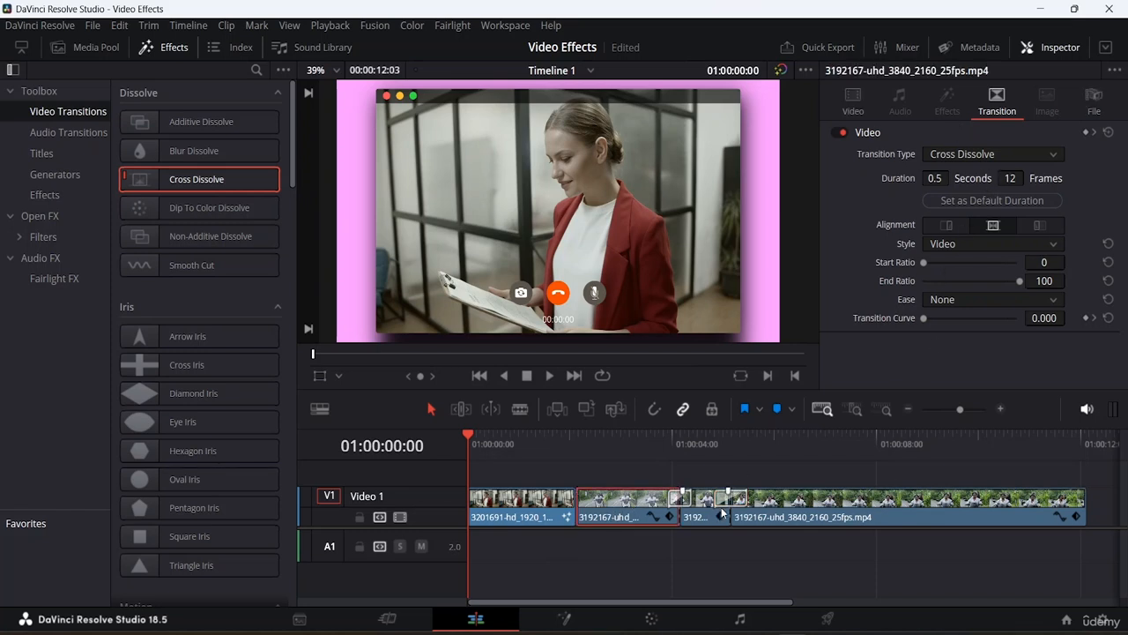
left_click(823, 505)
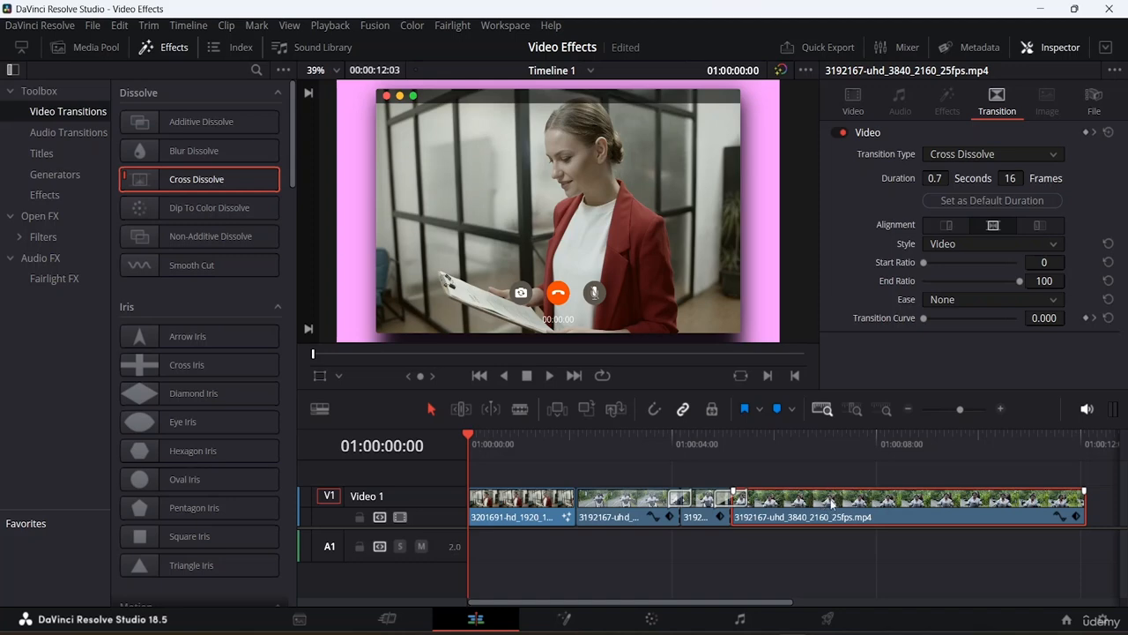
left_click(850, 106)
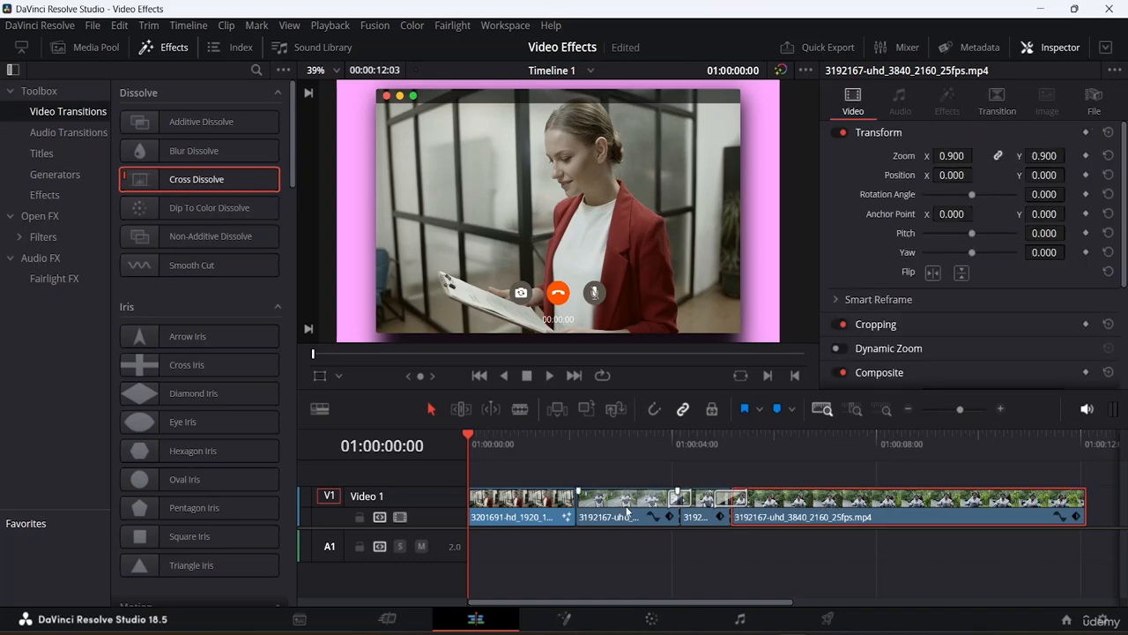
left_click(528, 520)
left_click(949, 104)
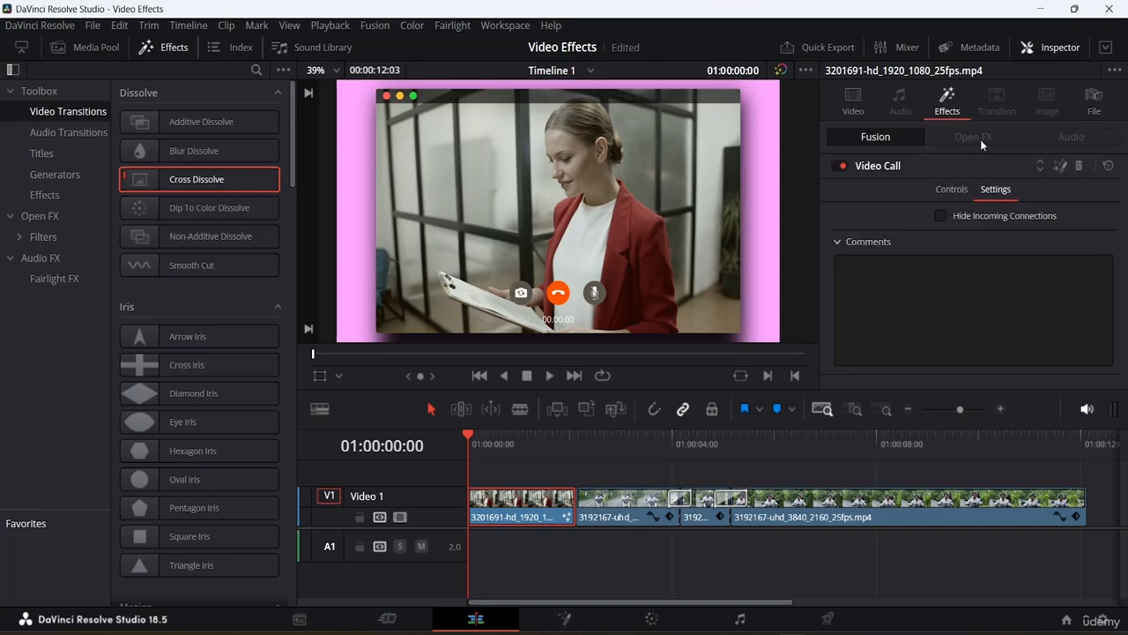
left_click(875, 167)
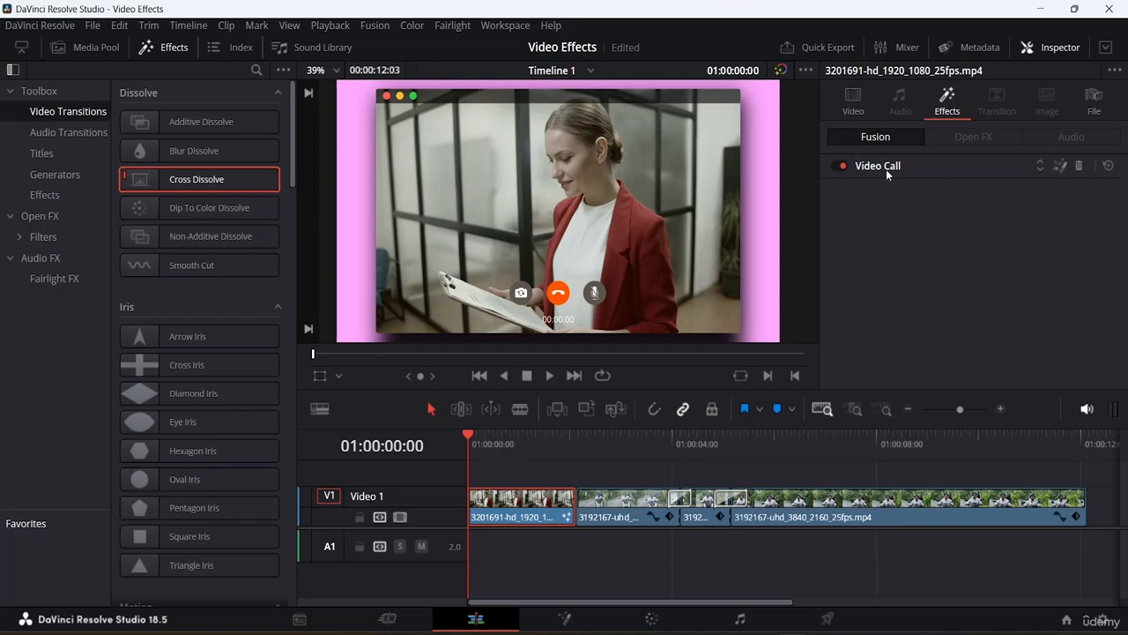
left_click(885, 167)
left_click(947, 189)
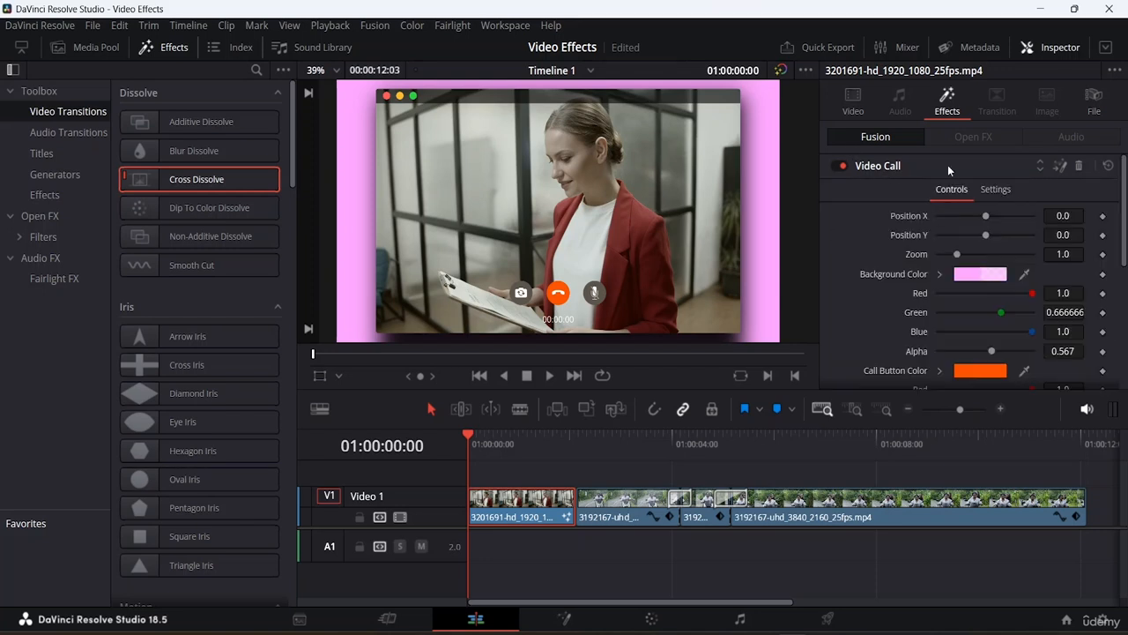
left_click(894, 168)
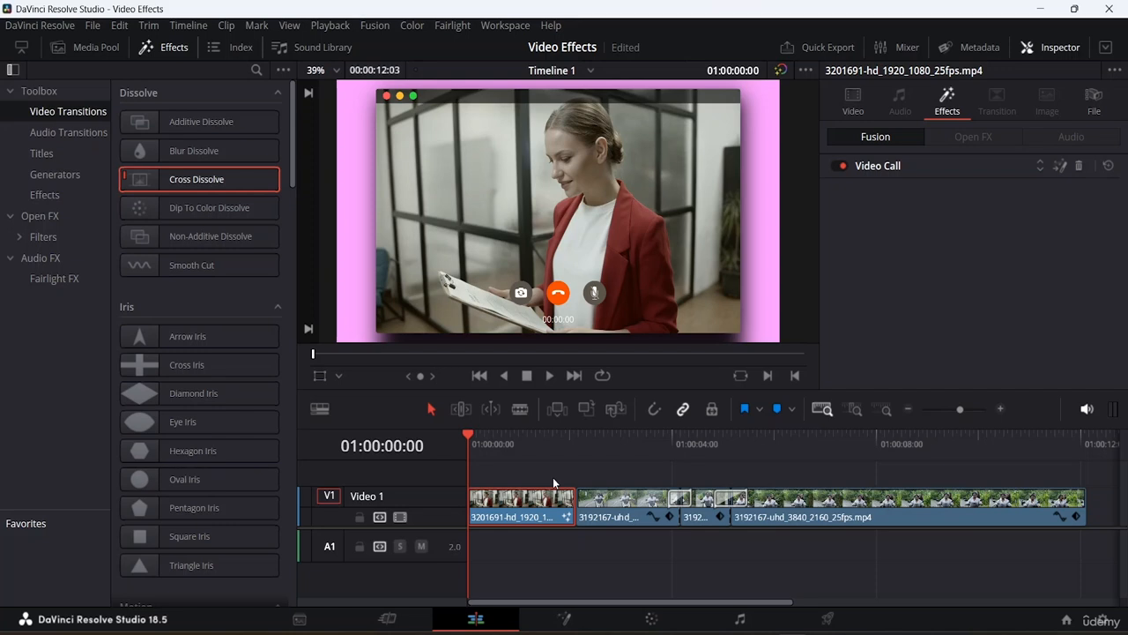
- Preview Fusion effects on the first clip, apply Highlight Stretch, then delete it
left_click(74, 194)
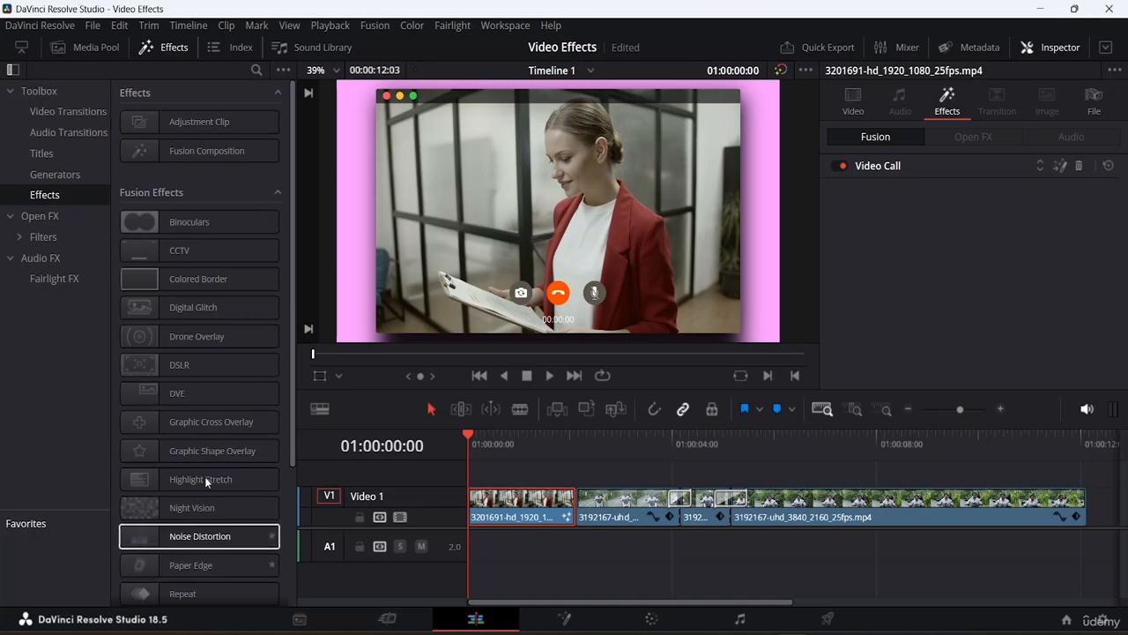
left_click(164, 507)
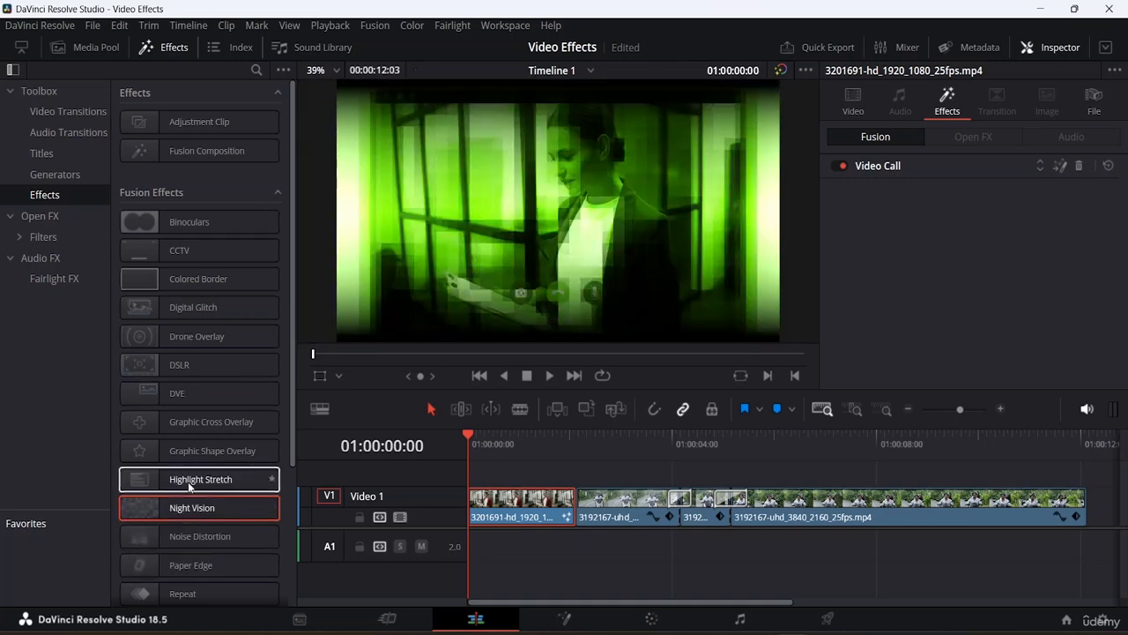
left_click(188, 481)
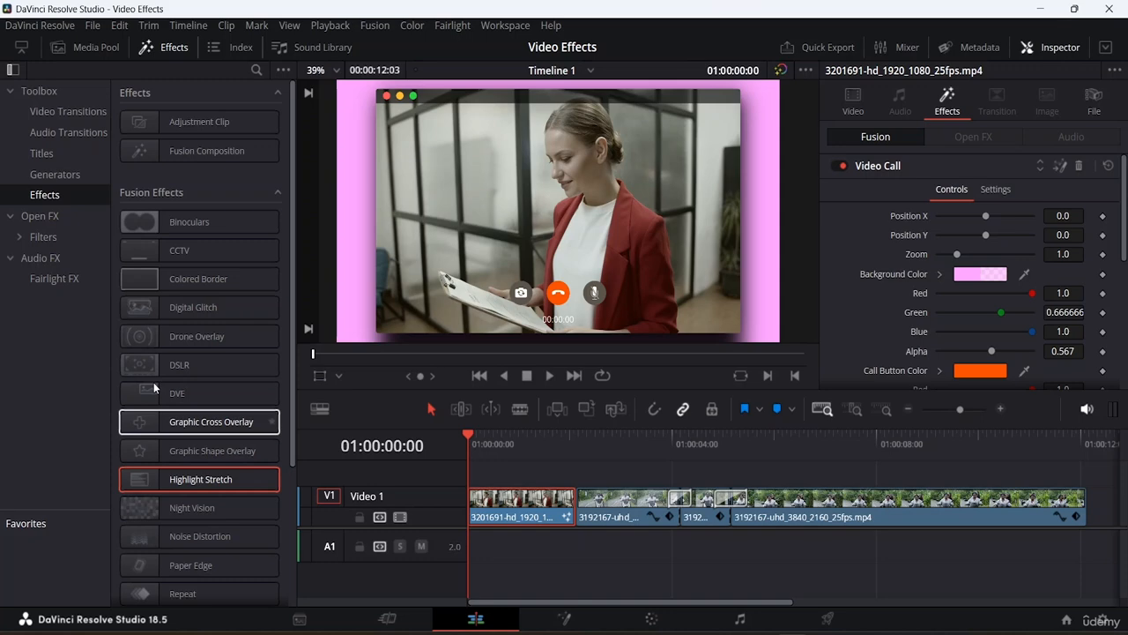
left_click(891, 171)
left_click(930, 197)
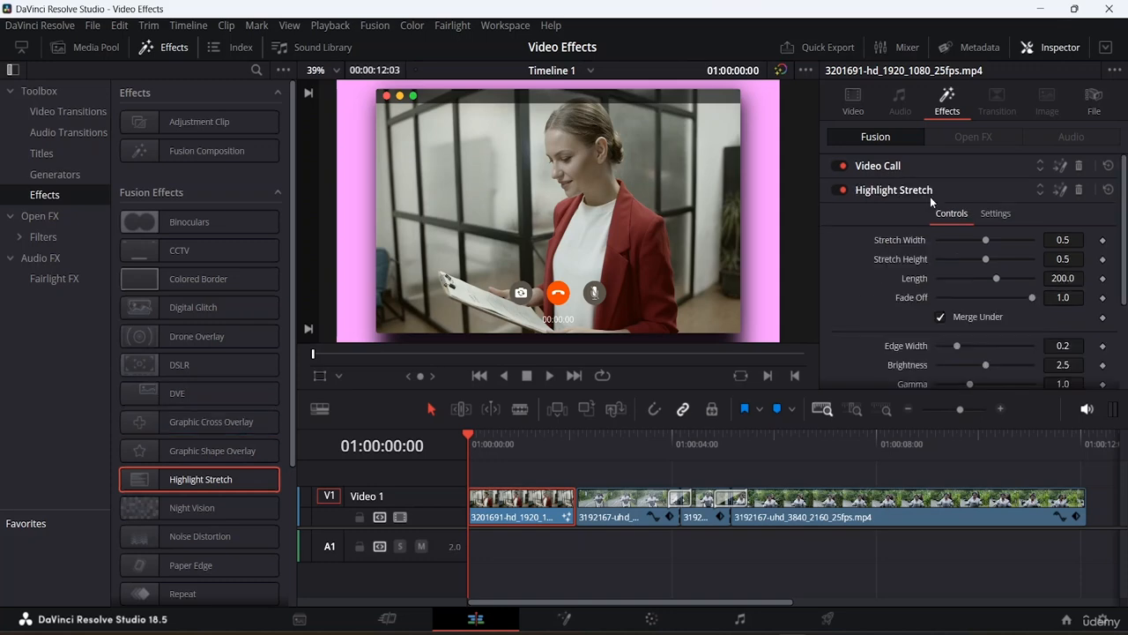
left_click(1081, 190)
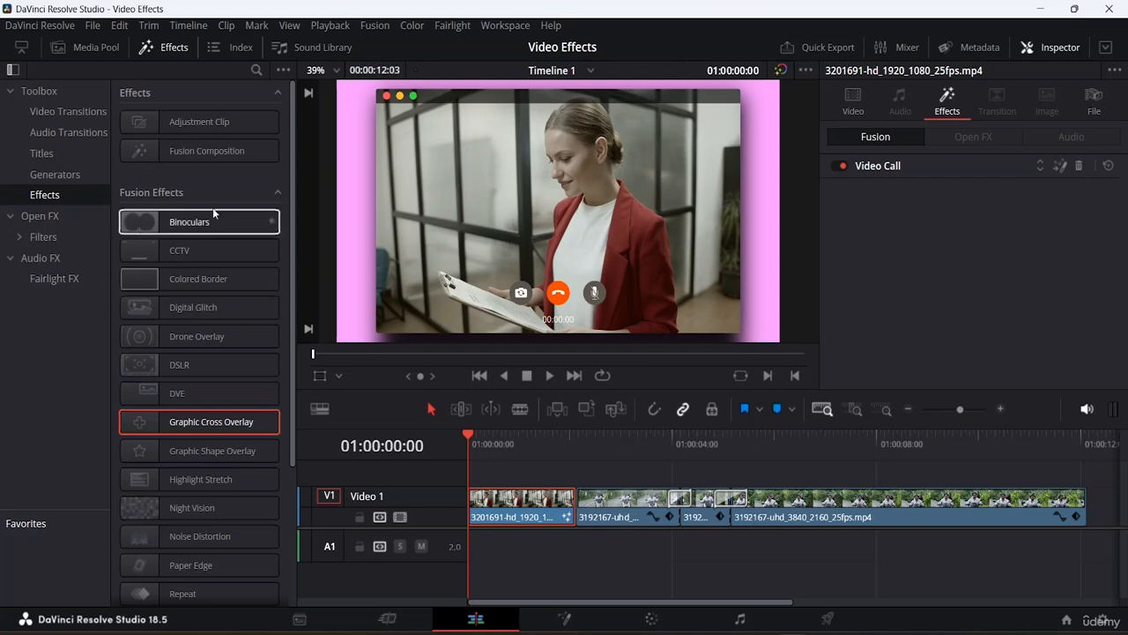
- Add an adjustment clip on a new track above the clips and extend it to the end of the timeline
left_click_drag(234, 221, 526, 512)
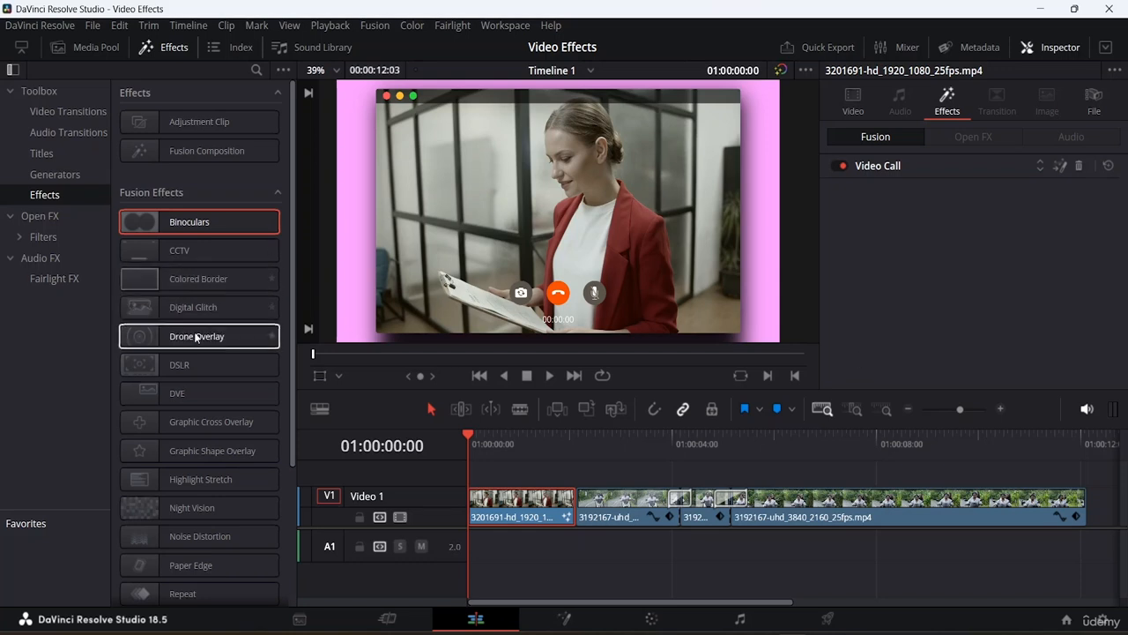
left_click(190, 306)
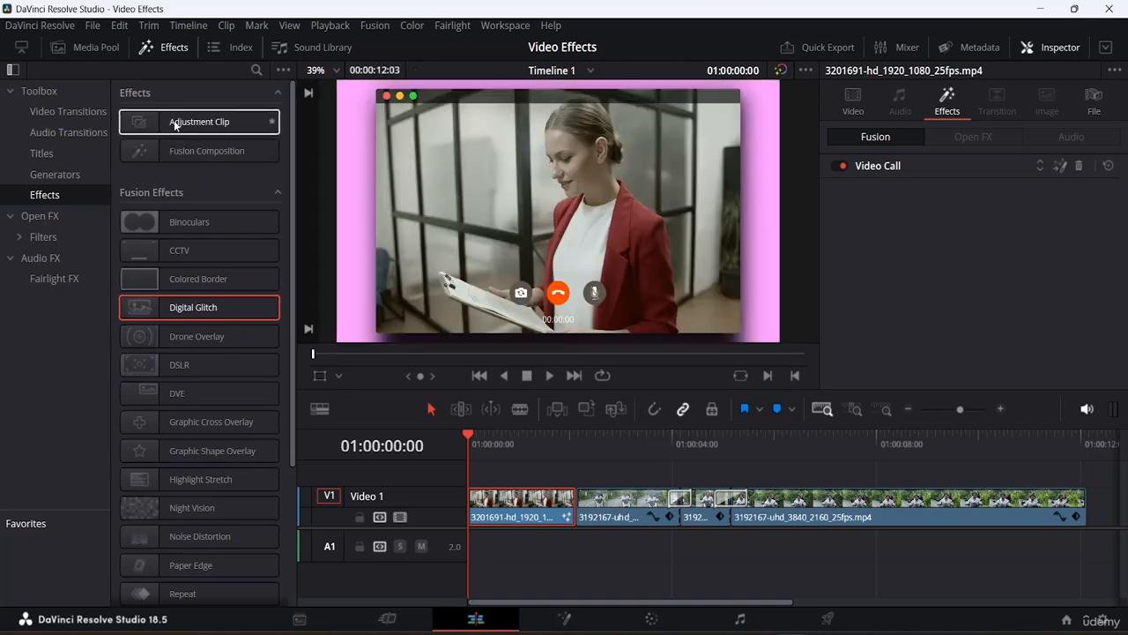
left_click_drag(172, 123, 473, 474)
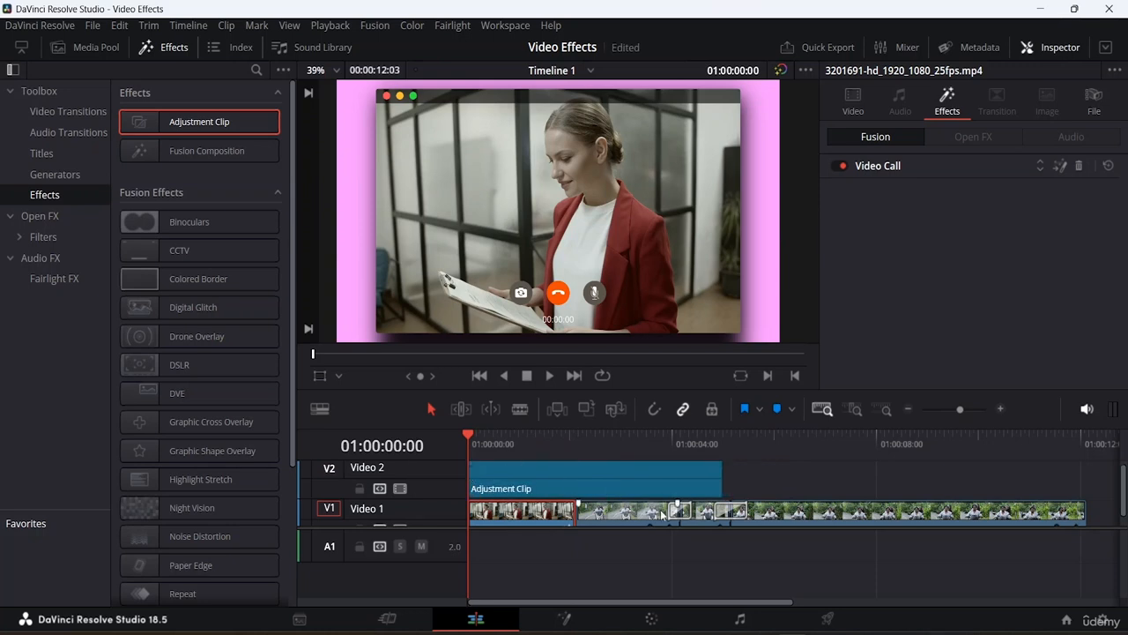
scroll(675, 502, "down", 1)
scroll(672, 504, "up", 1)
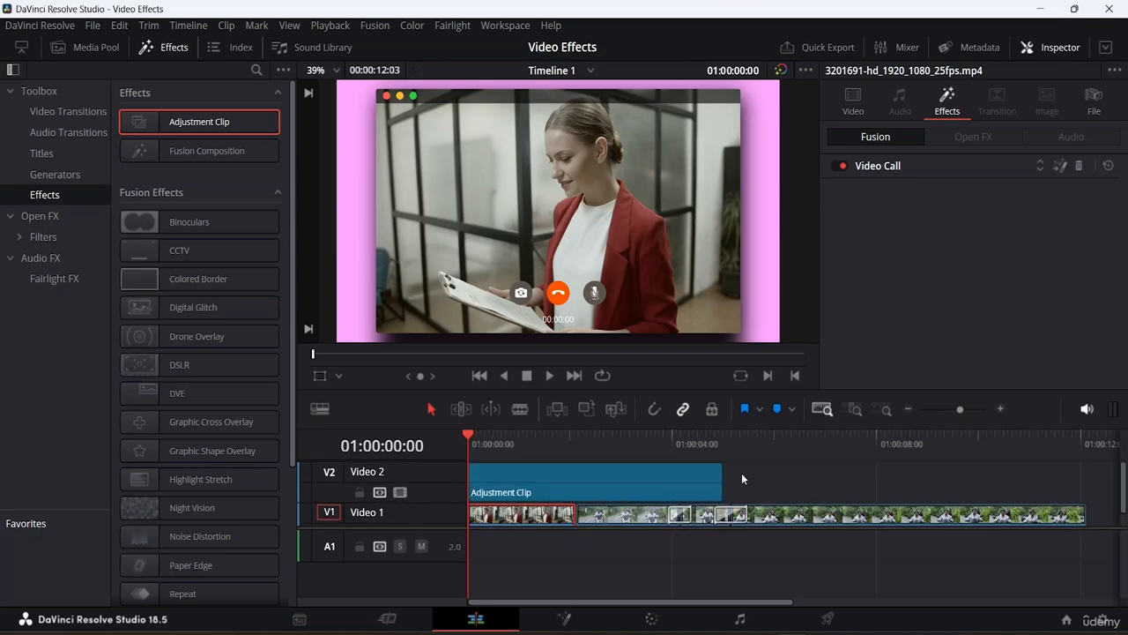
left_click_drag(720, 474, 1084, 479)
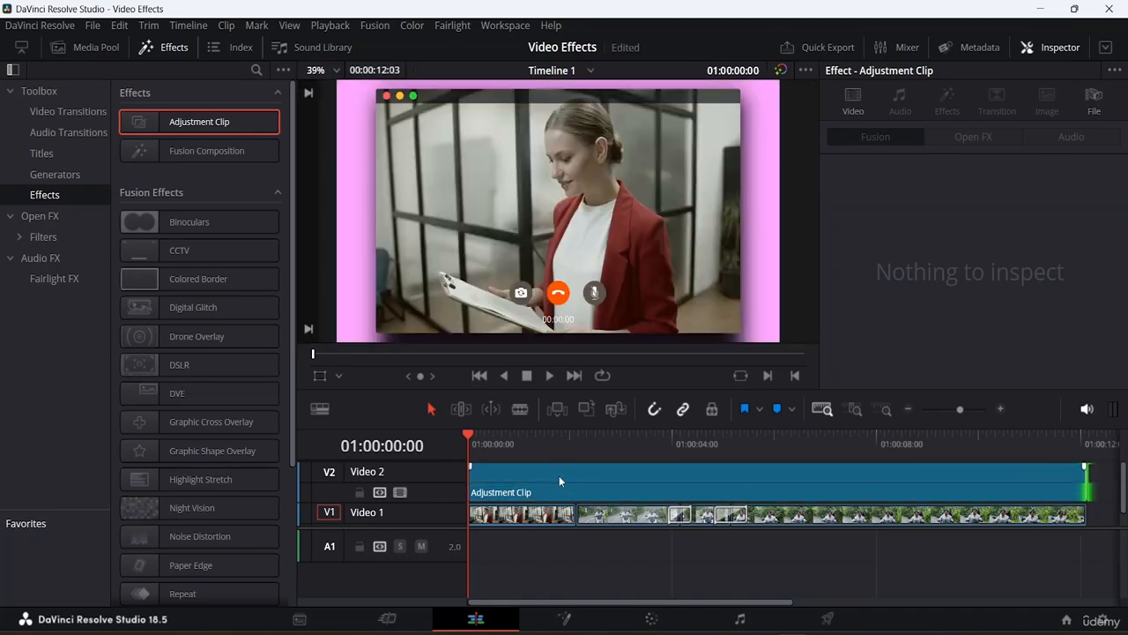
left_click(559, 476)
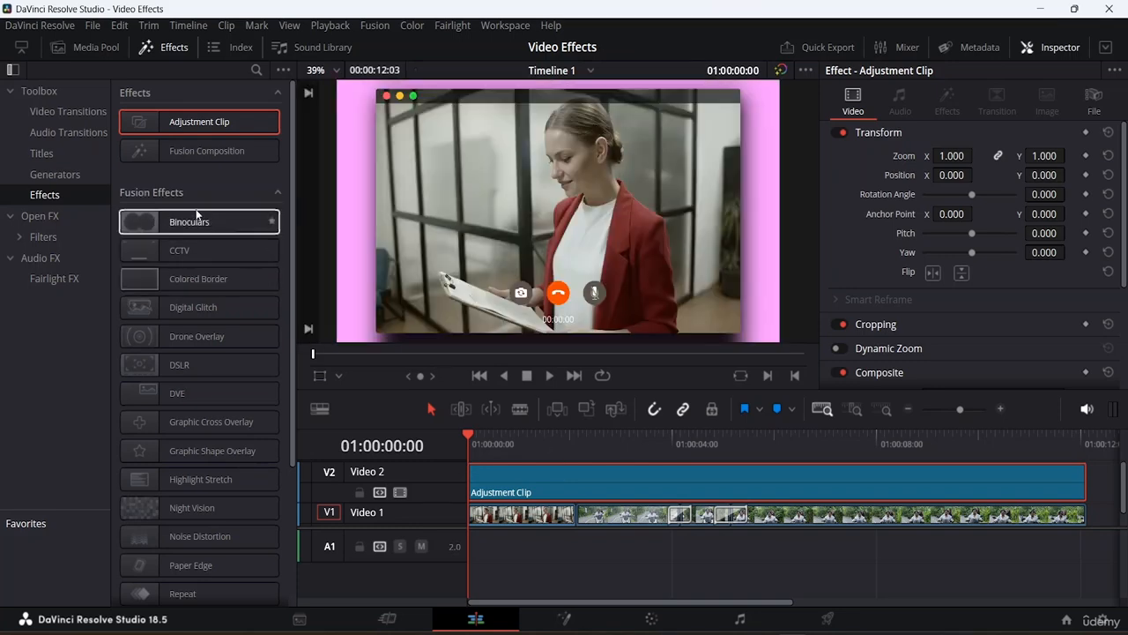
- Browse the Open FX Resolve FX filter categories
left_click(44, 216)
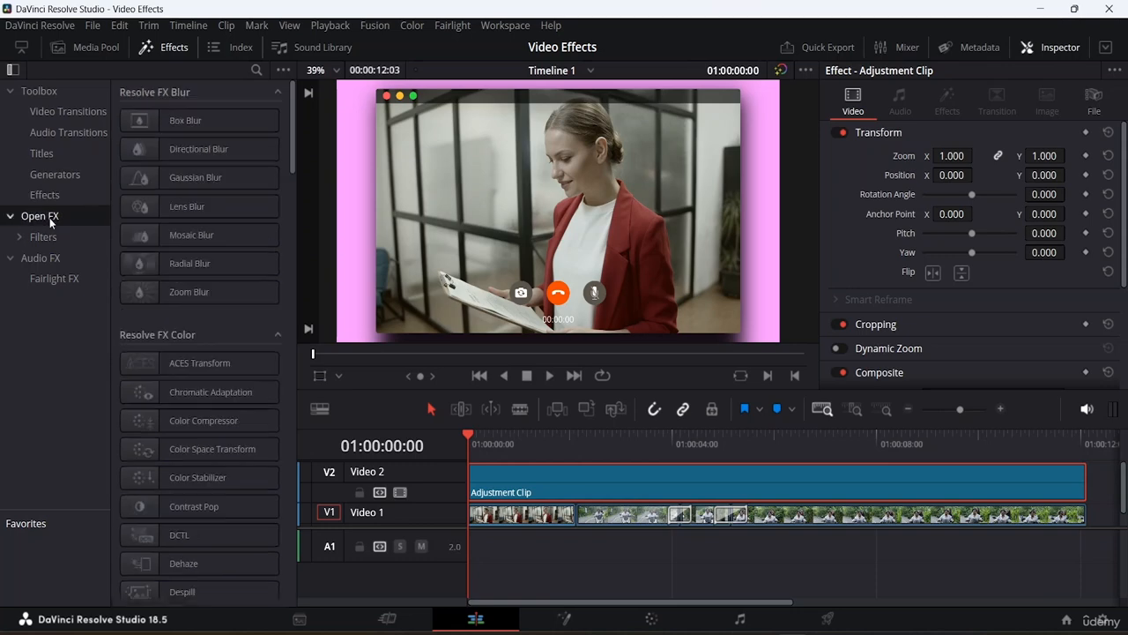
left_click(69, 232)
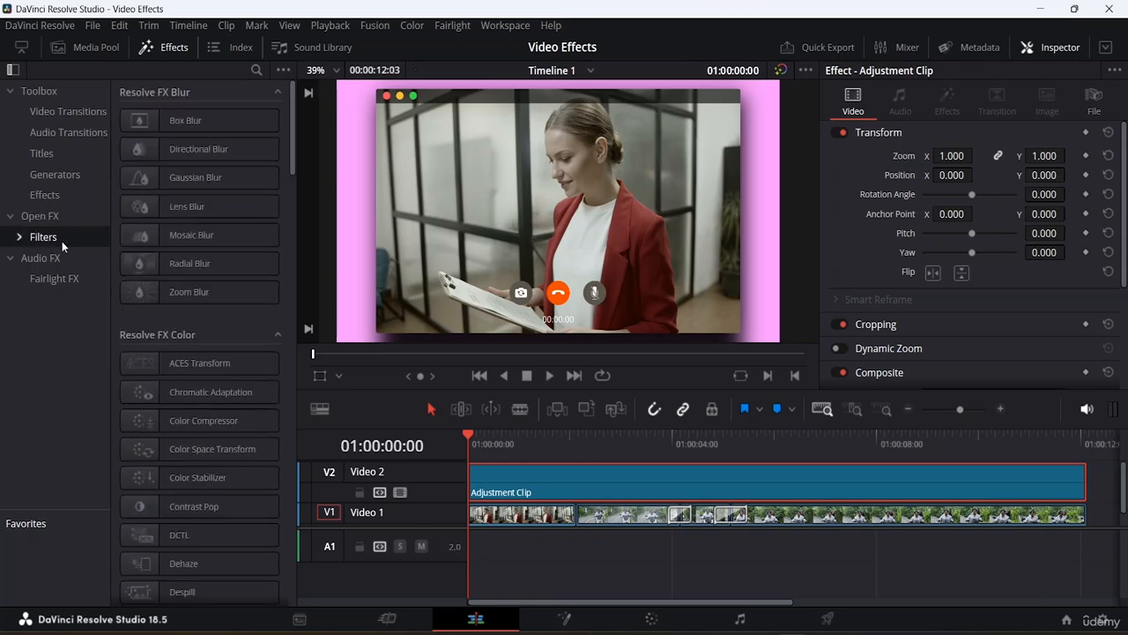
scroll(228, 271, "down", 3)
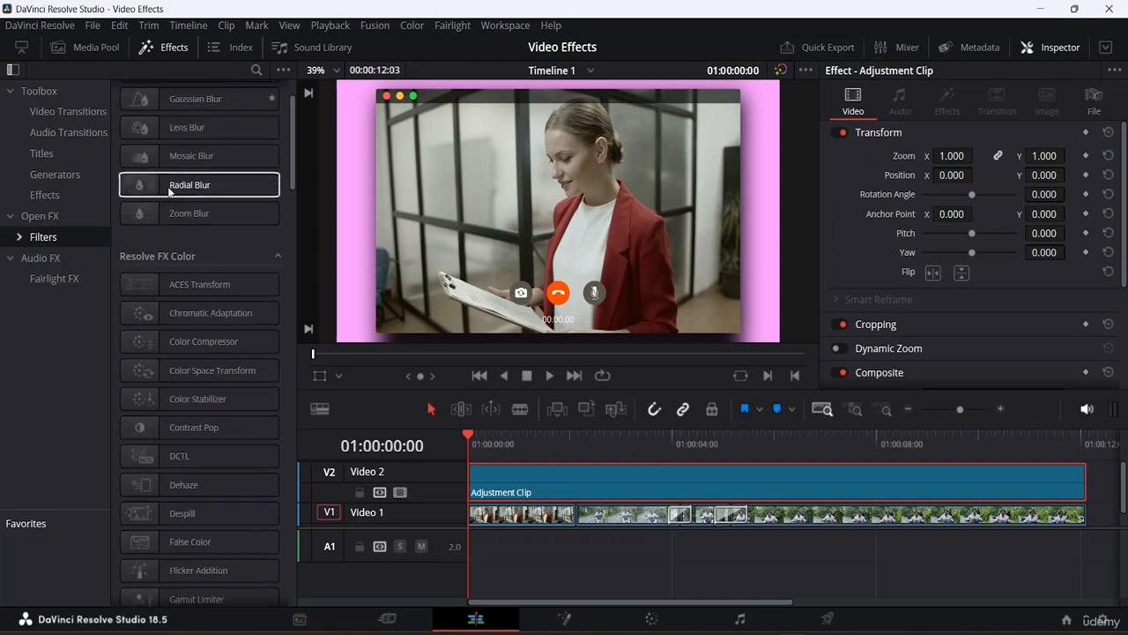
scroll(229, 271, "down", 8)
scroll(203, 264, "down", 8)
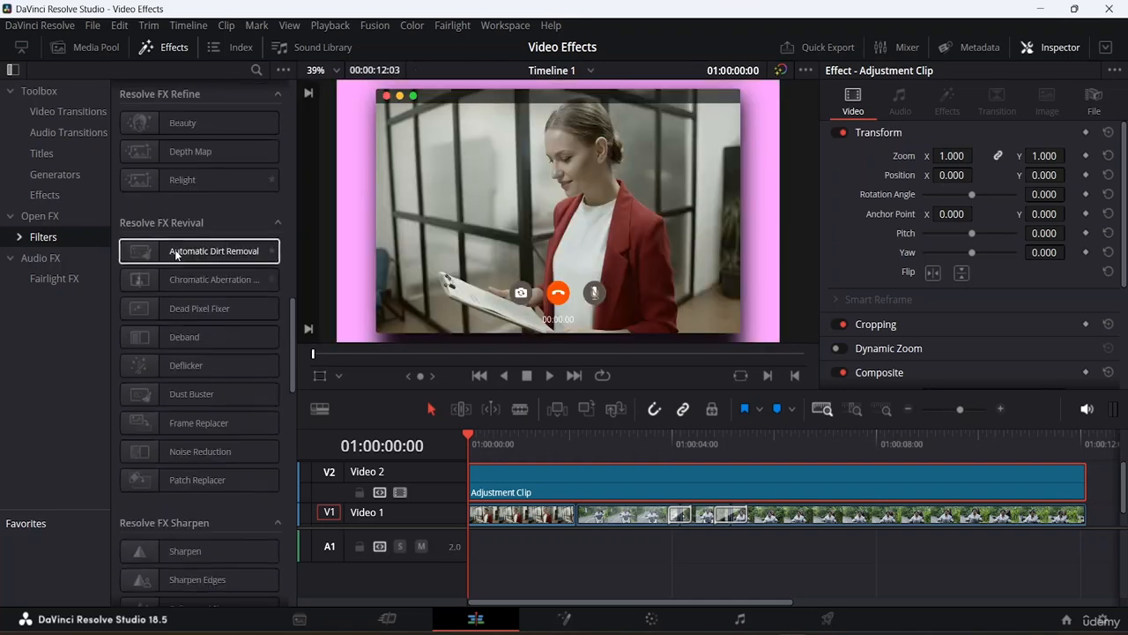
left_click(44, 238)
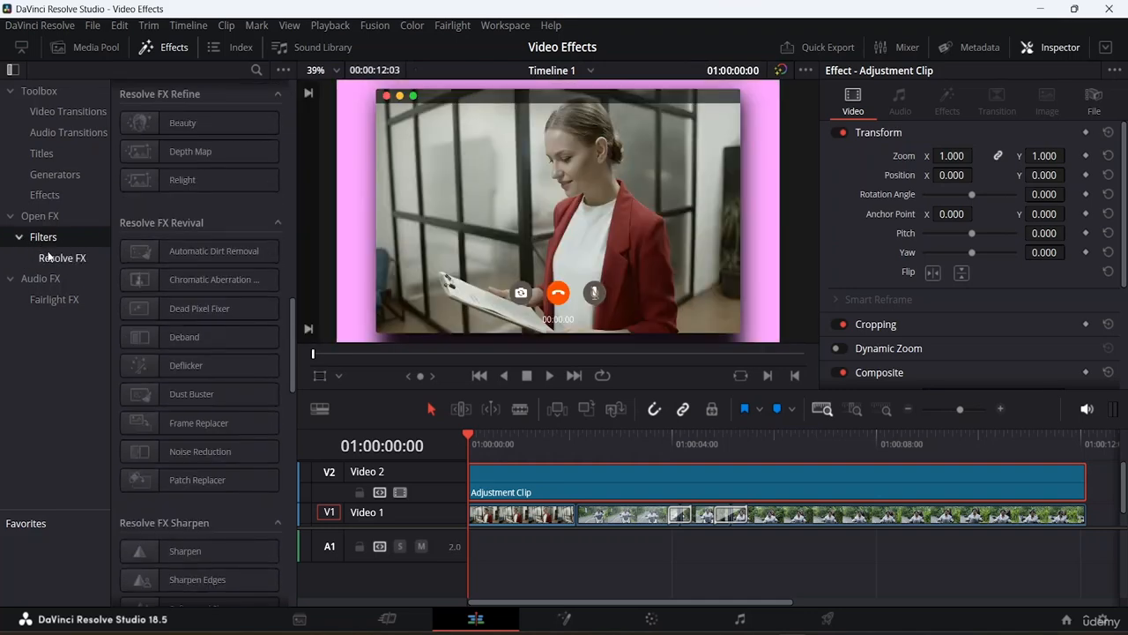
left_click(55, 256)
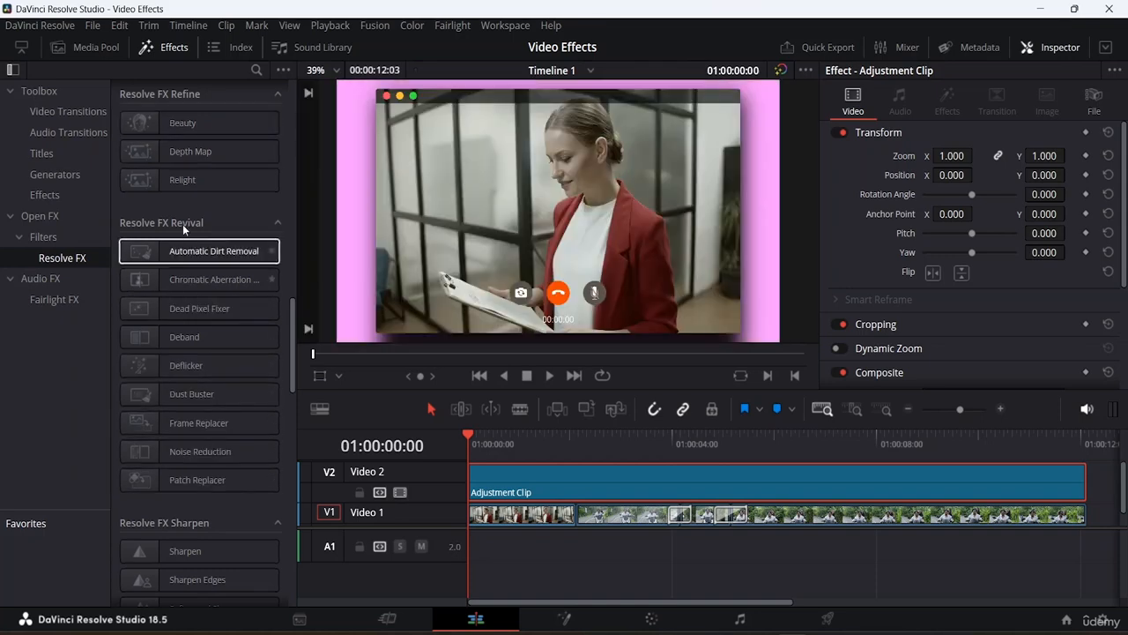
scroll(165, 414, "down", 2)
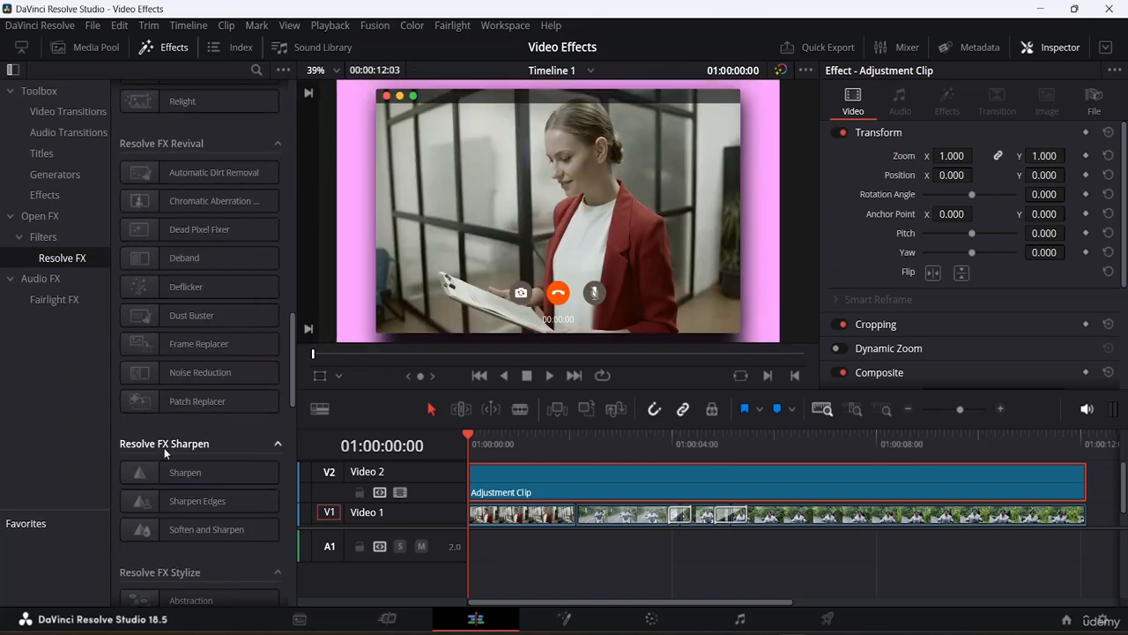
scroll(163, 447, "down", 6)
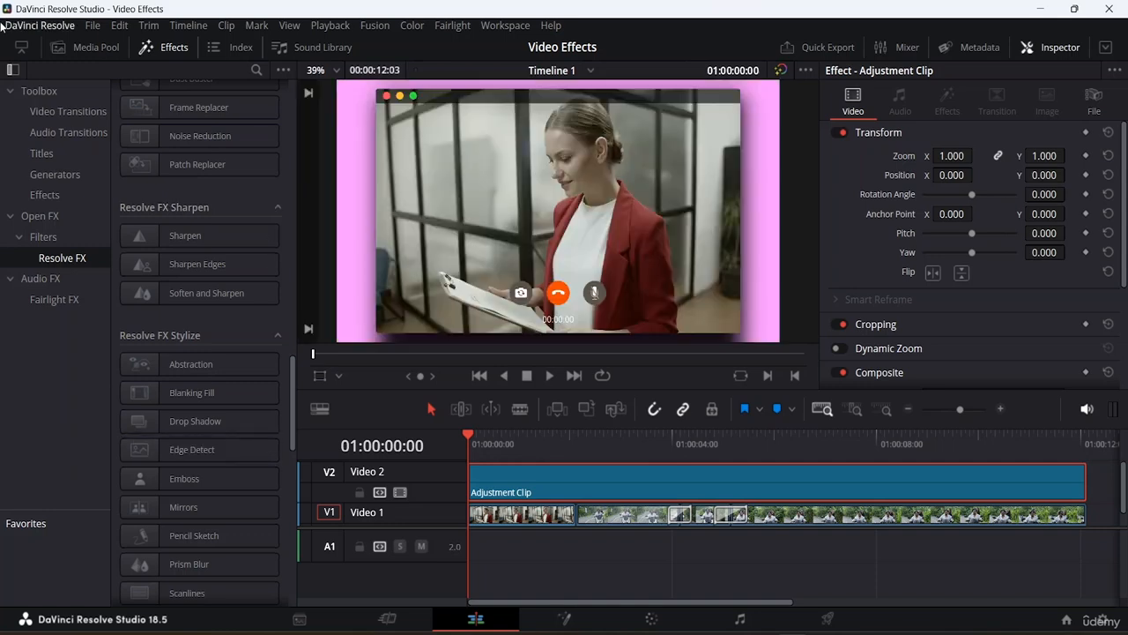
- Apply the Binoculars effect to the adjustment clip and set its blur strength to 0.11
left_click(54, 199)
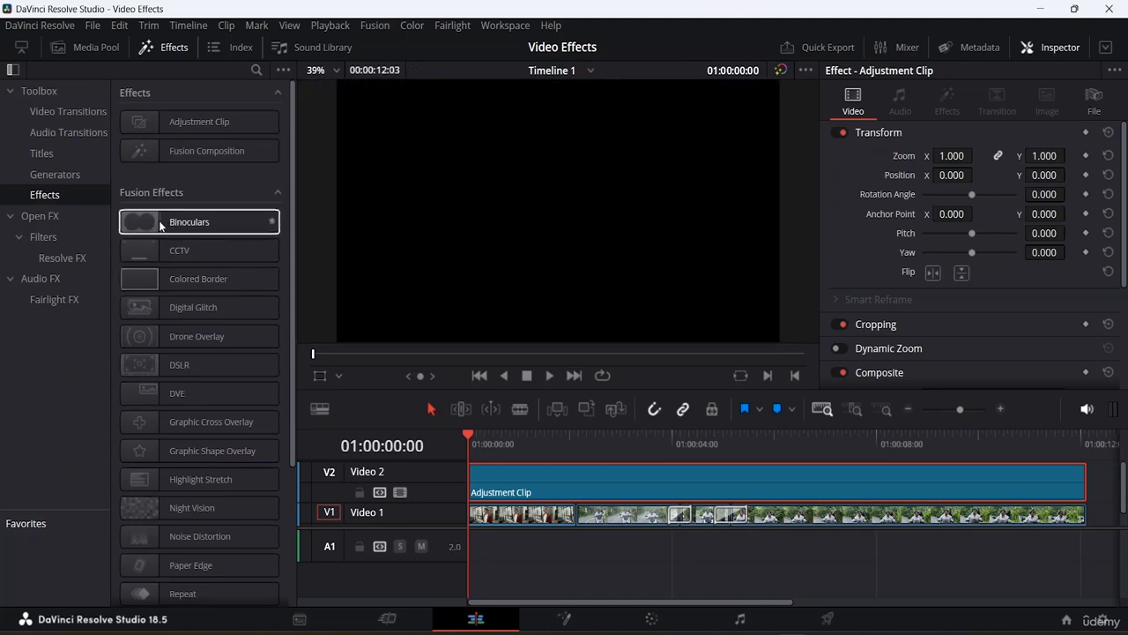
left_click_drag(161, 225, 683, 488)
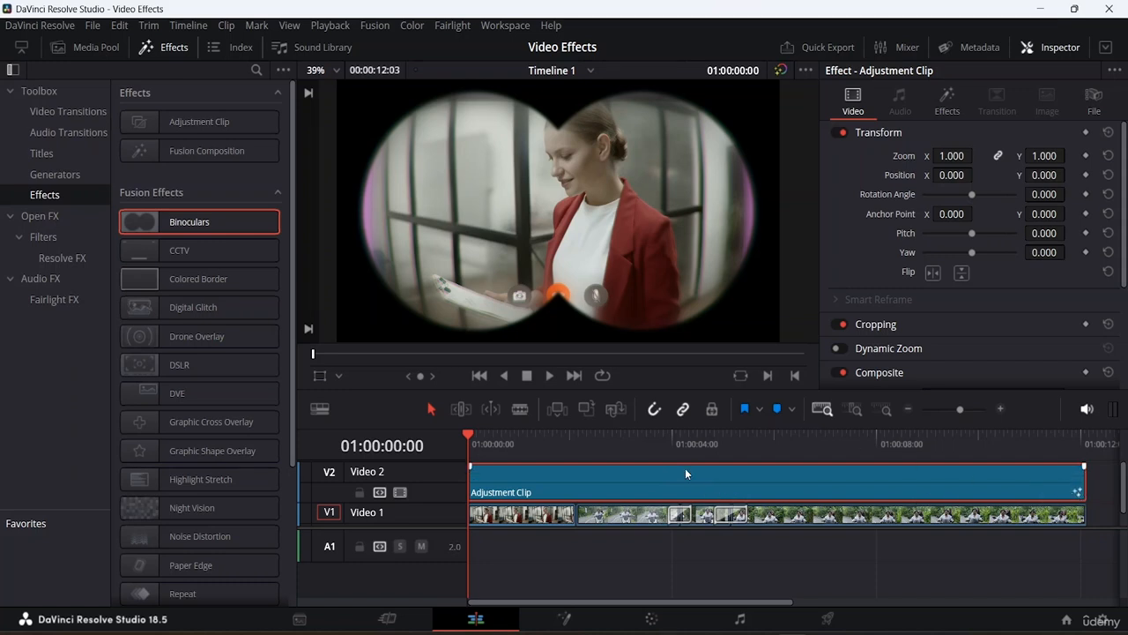
left_click(946, 100)
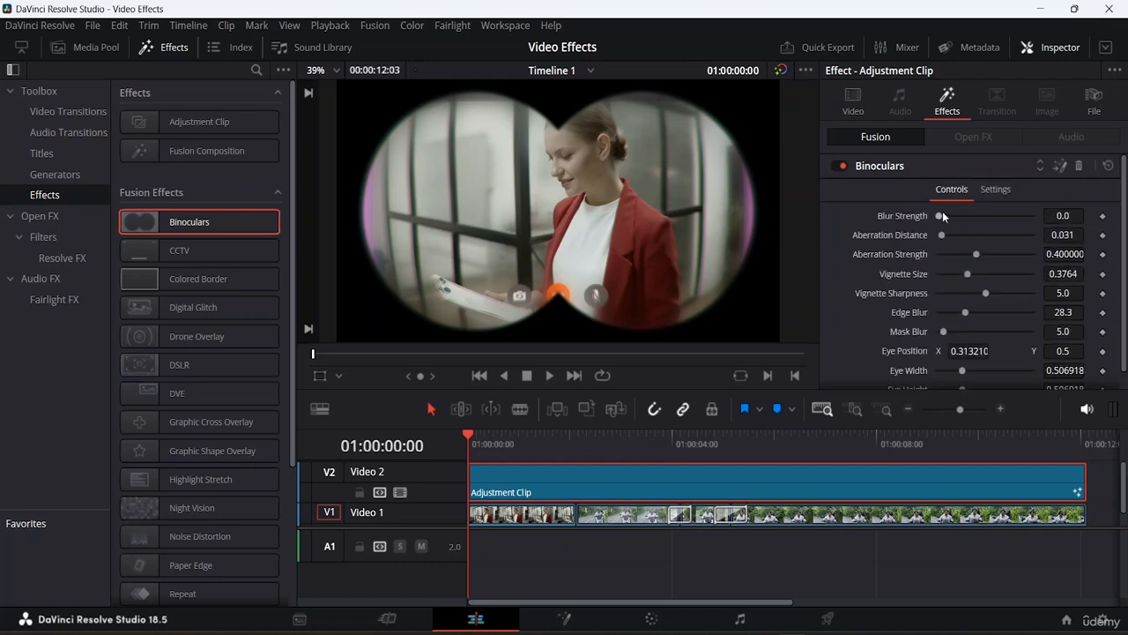
left_click_drag(940, 215, 985, 216)
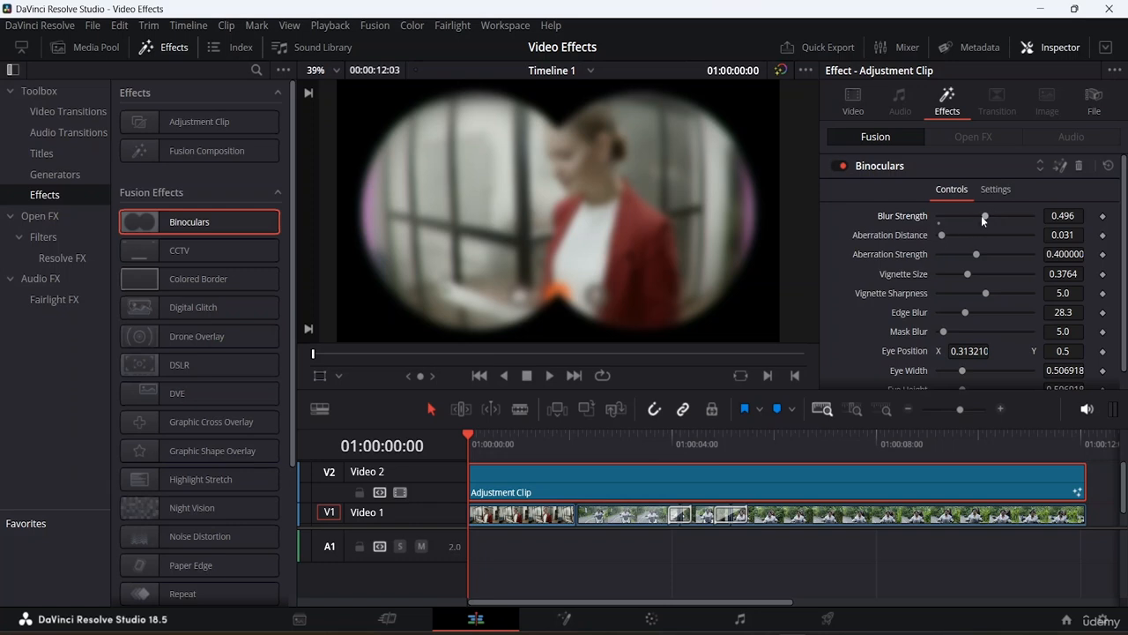
left_click_drag(981, 215, 945, 217)
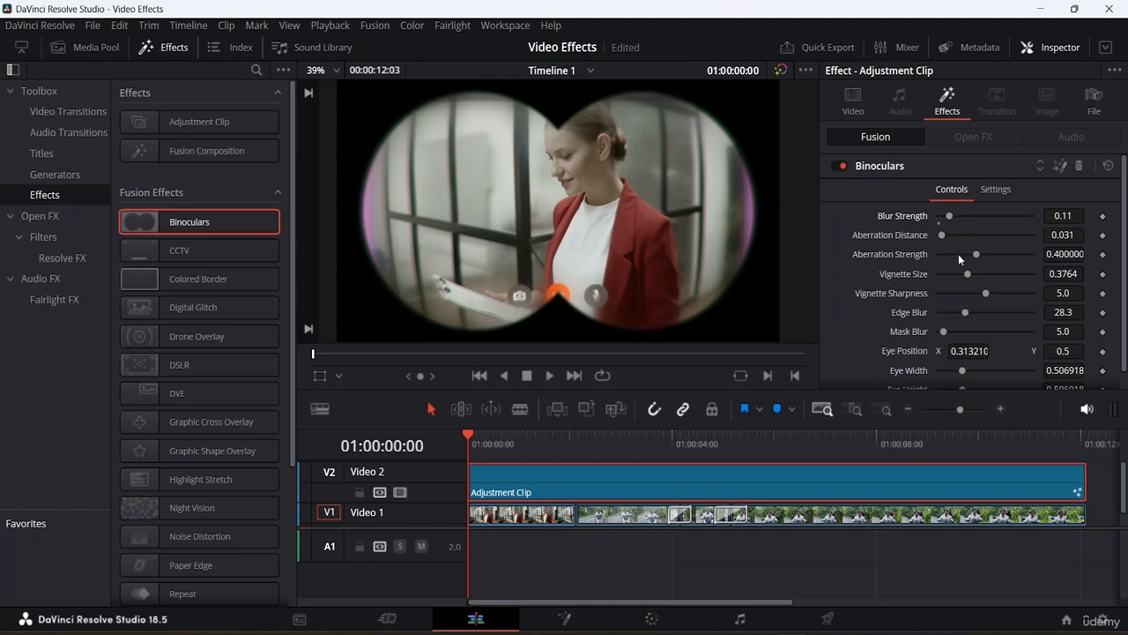
- Set the Binoculars aberration distance to 0.075 and the aberration strength to about 0.654
mouse_move(941, 235)
left_mouse_down()
mouse_move(974, 235)
mouse_move(943, 240)
left_mouse_up()
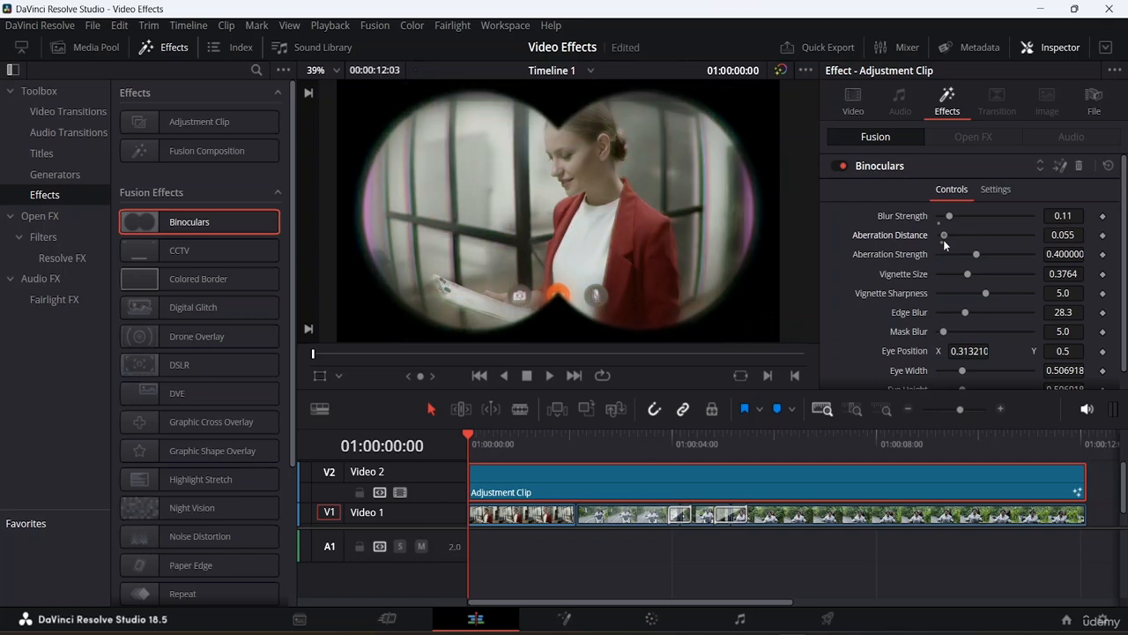
left_click(1073, 234)
key("BackSpace")
key("BackSpace")
type("75")
key("Tab")
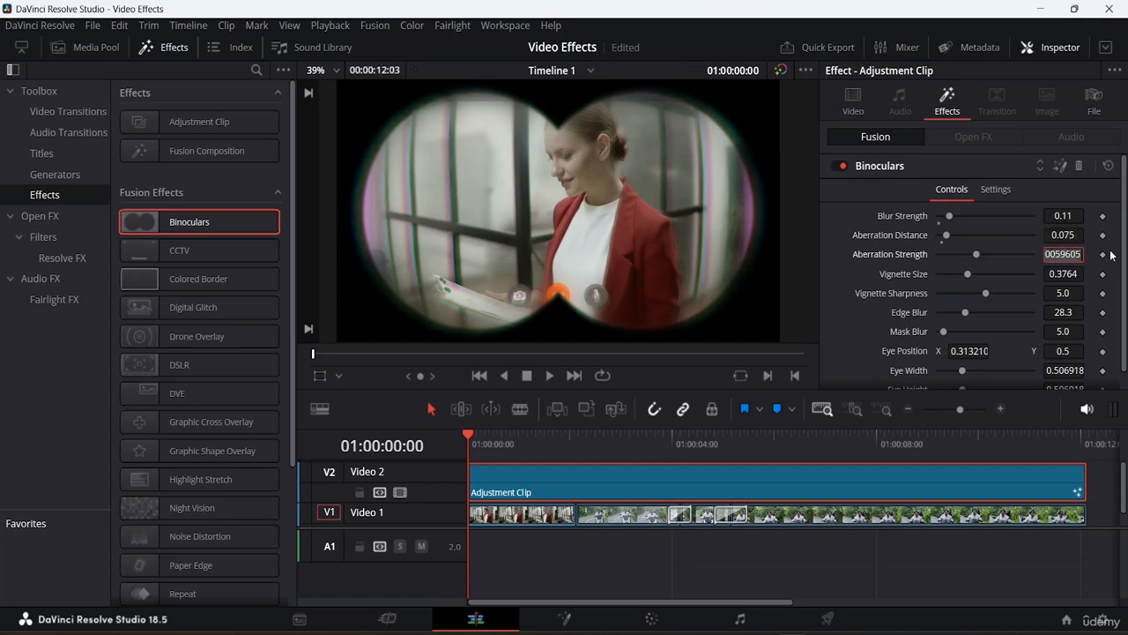
type("0.4")
key("Return")
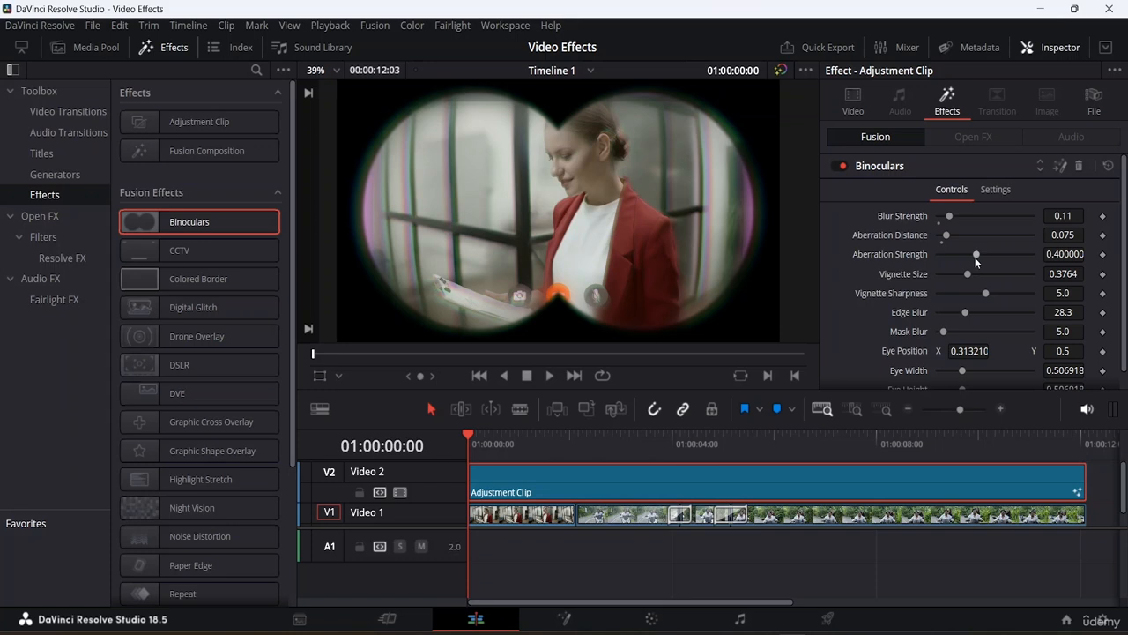
left_click_drag(977, 255, 998, 256)
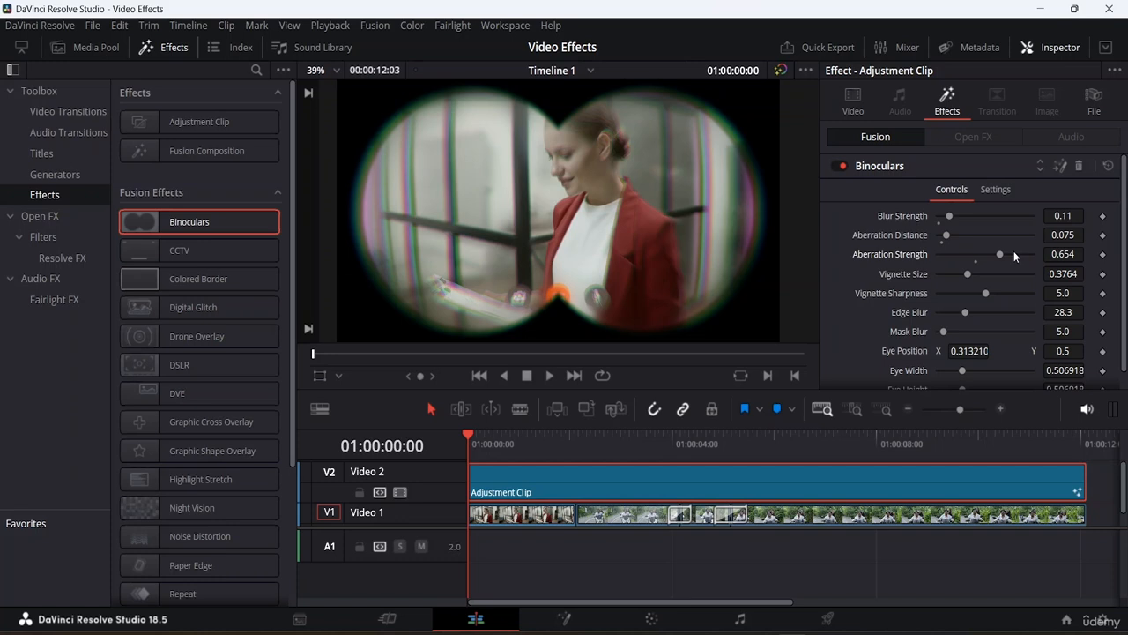
- Try setting the Binoculars aberration strength to 0.5 and then lowering it with its slider
left_click_drag(997, 254, 991, 254)
left_click(1073, 254)
key("BackSpace")
key("BackSpace")
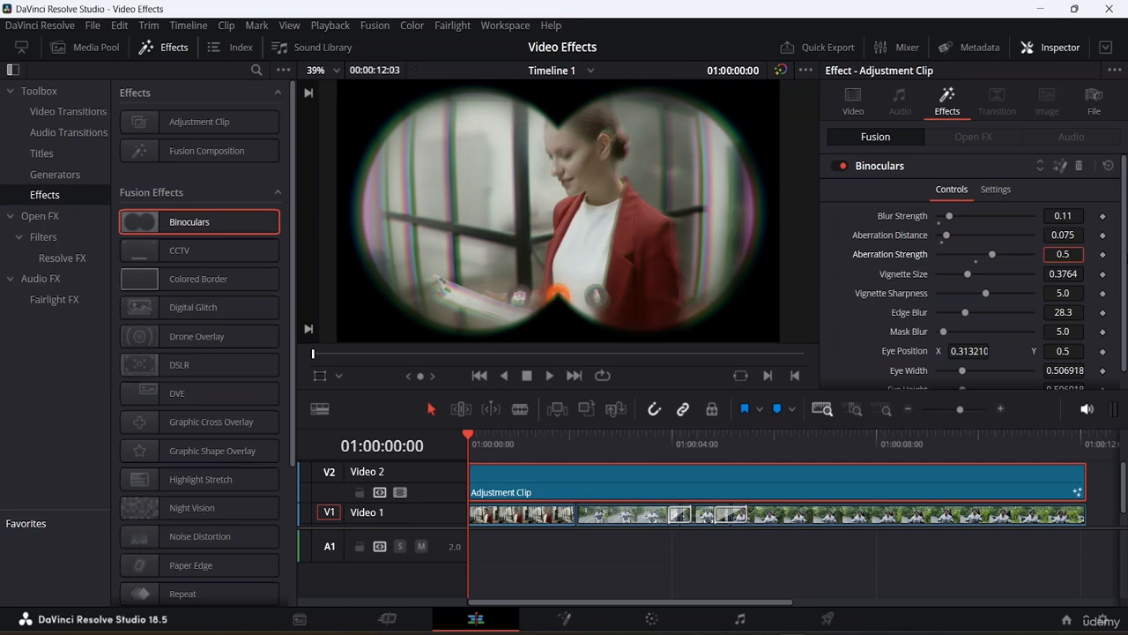
key("Tab")
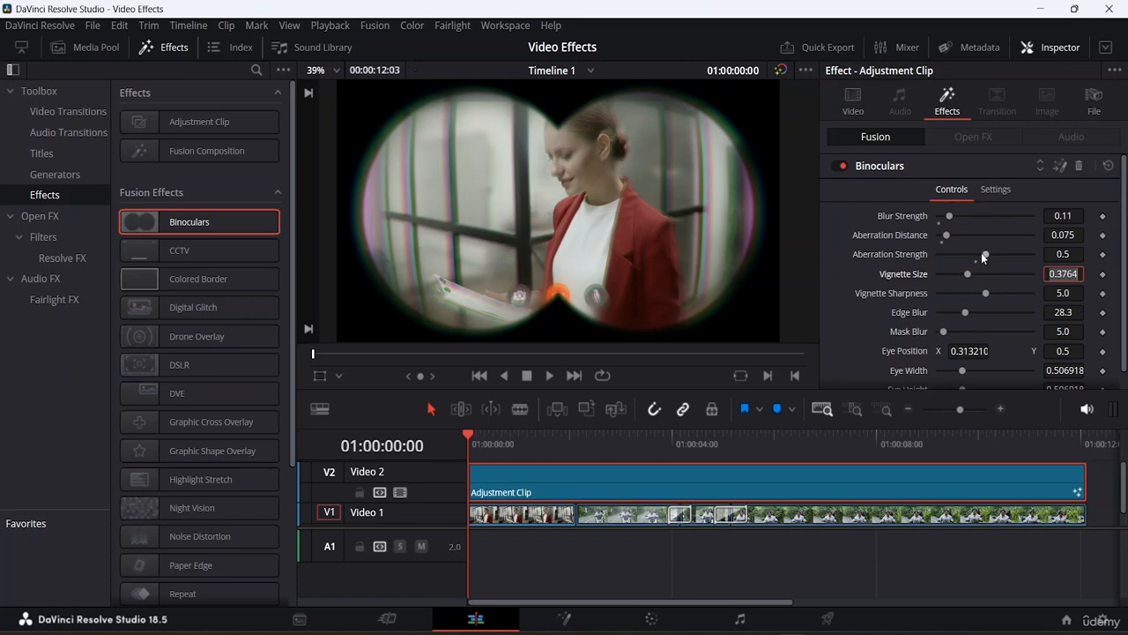
left_click_drag(985, 254, 945, 253)
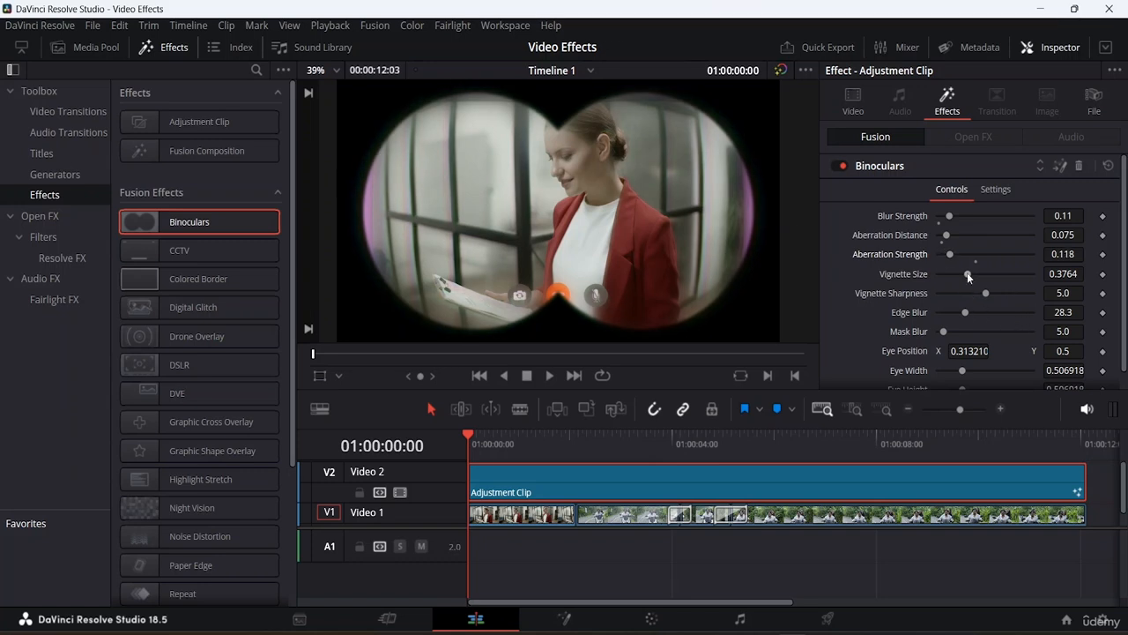
- Reduce the vignette size and set the Binoculars aberration strength to 0.25
left_click_drag(968, 270, 925, 270)
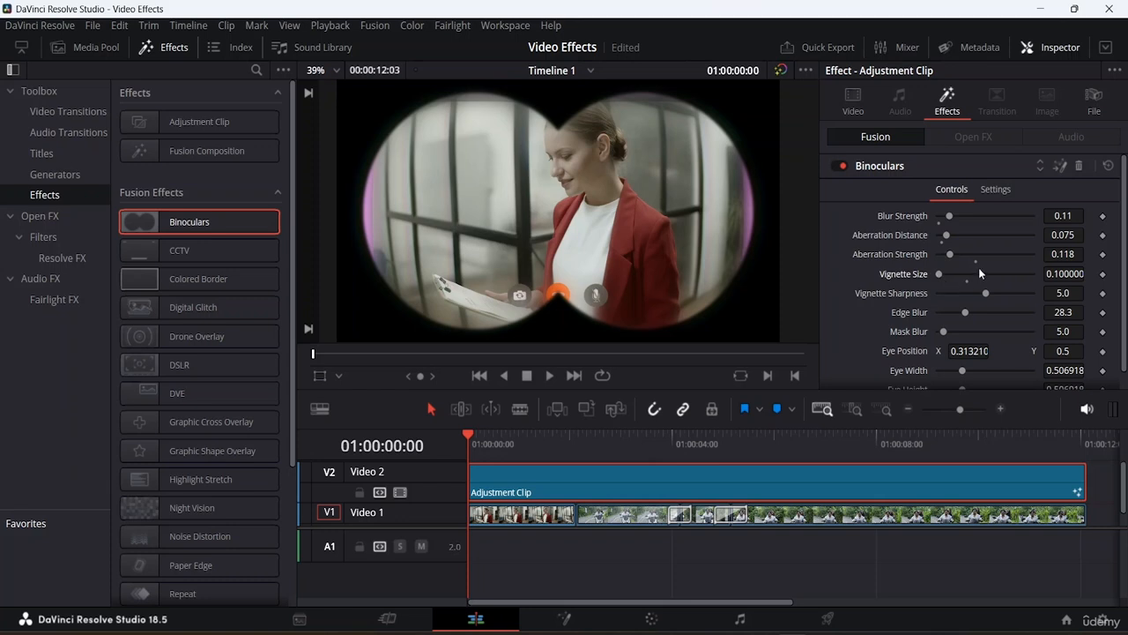
left_click(1073, 254)
key("BackSpace")
key("BackSpace")
key("BackSpace")
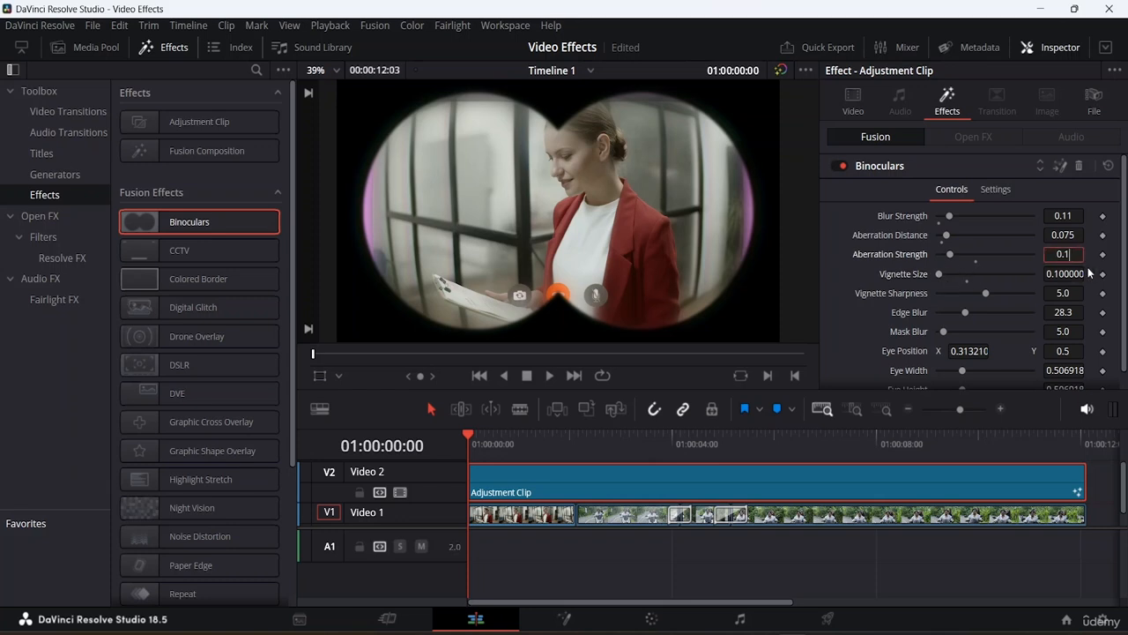
type("5")
left_click(1083, 274)
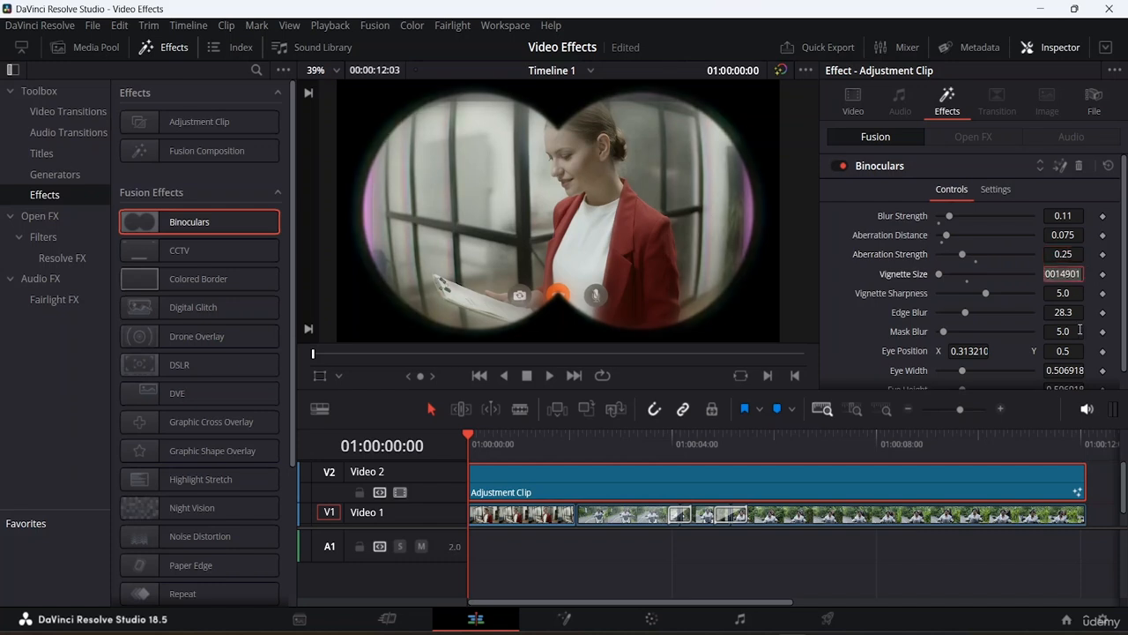
- Set the Binoculars vignette size to 0.5
left_click_drag(937, 274, 982, 273)
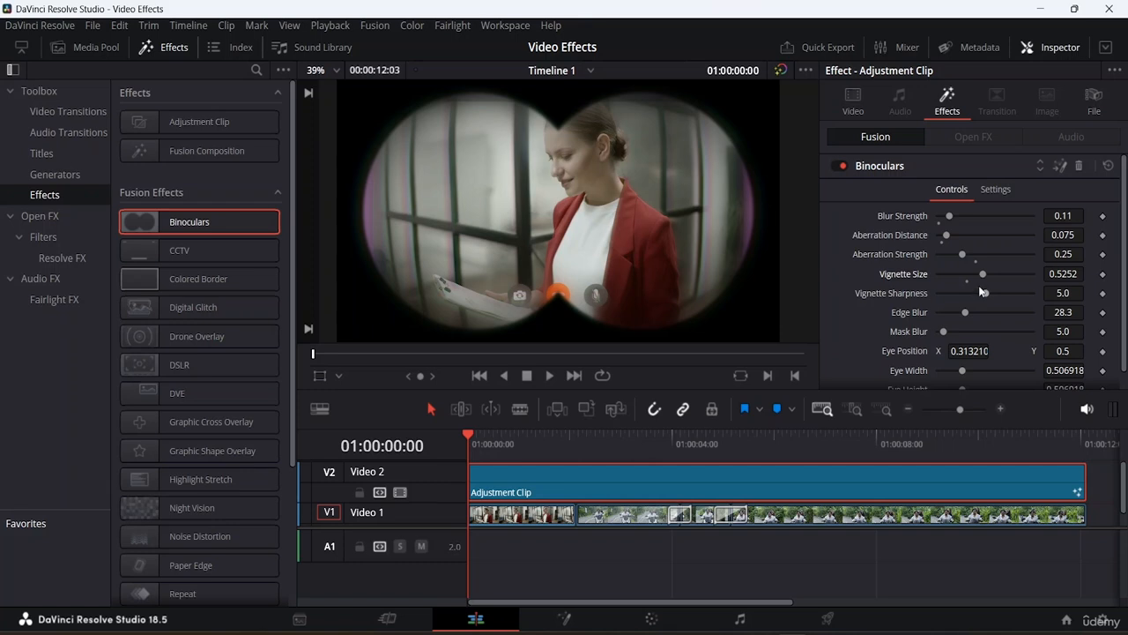
left_click(1083, 274)
key("BackSpace")
key("BackSpace")
key("Tab")
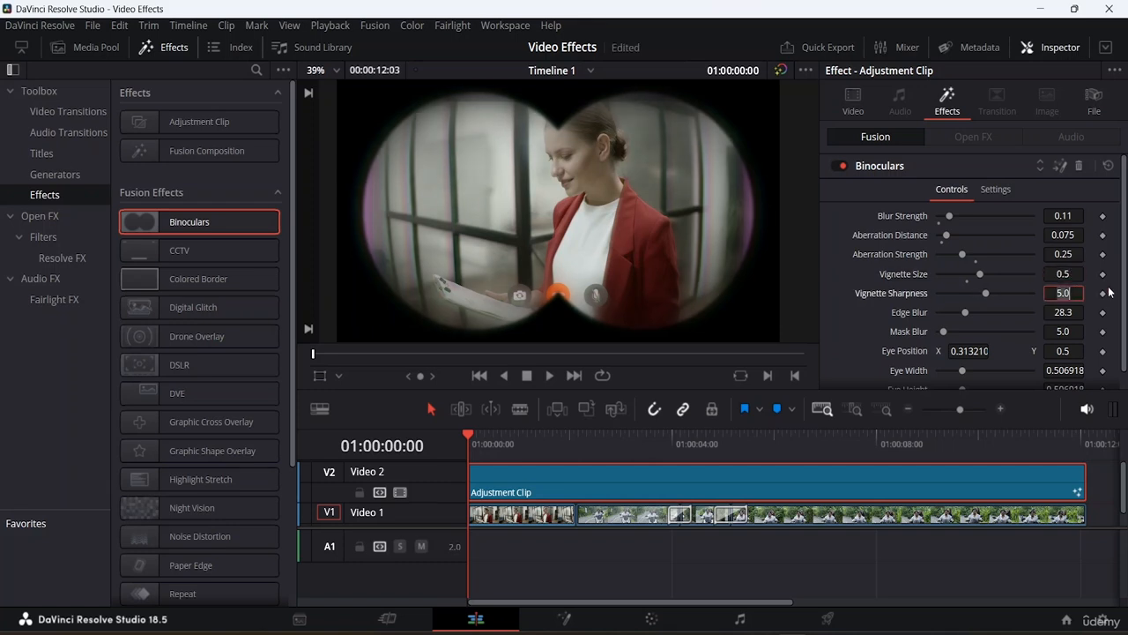
- Set the Binoculars vignette sharpness to 6.5
mouse_move(987, 292)
left_mouse_down()
mouse_move(1012, 291)
mouse_move(952, 293)
mouse_move(999, 295)
left_mouse_up()
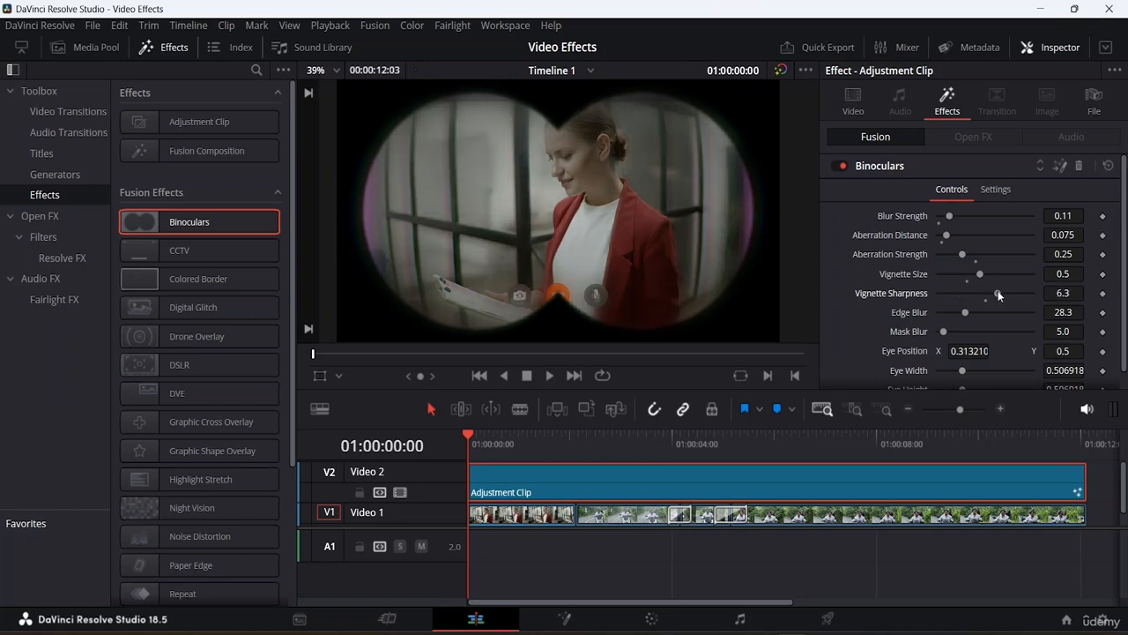
left_click(1077, 293)
key("BackSpace")
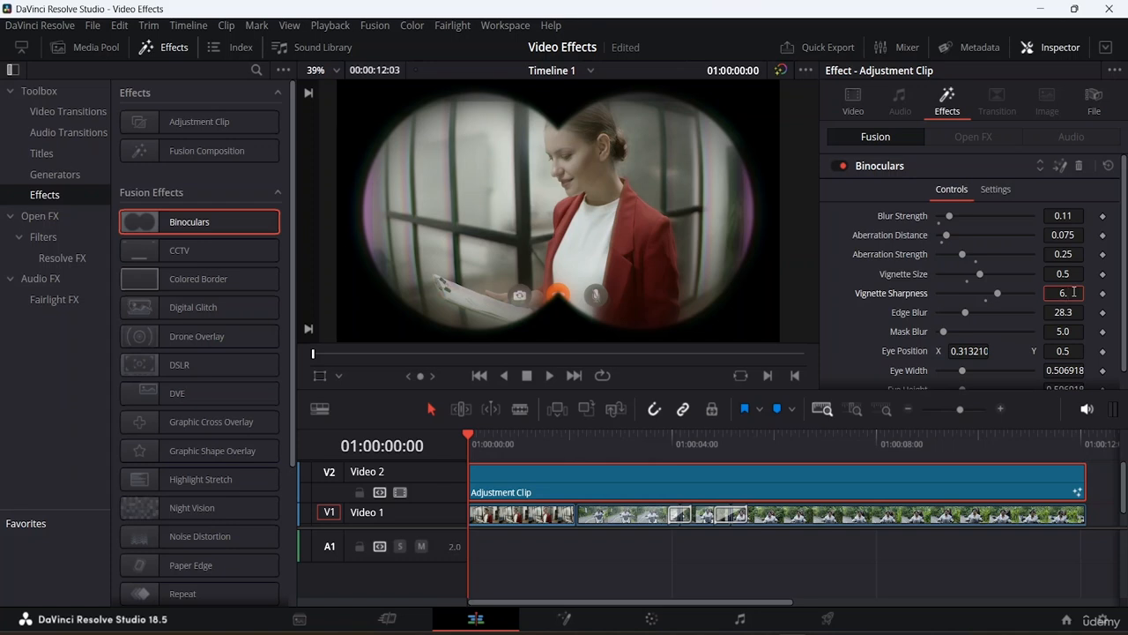
type("5")
key("Tab")
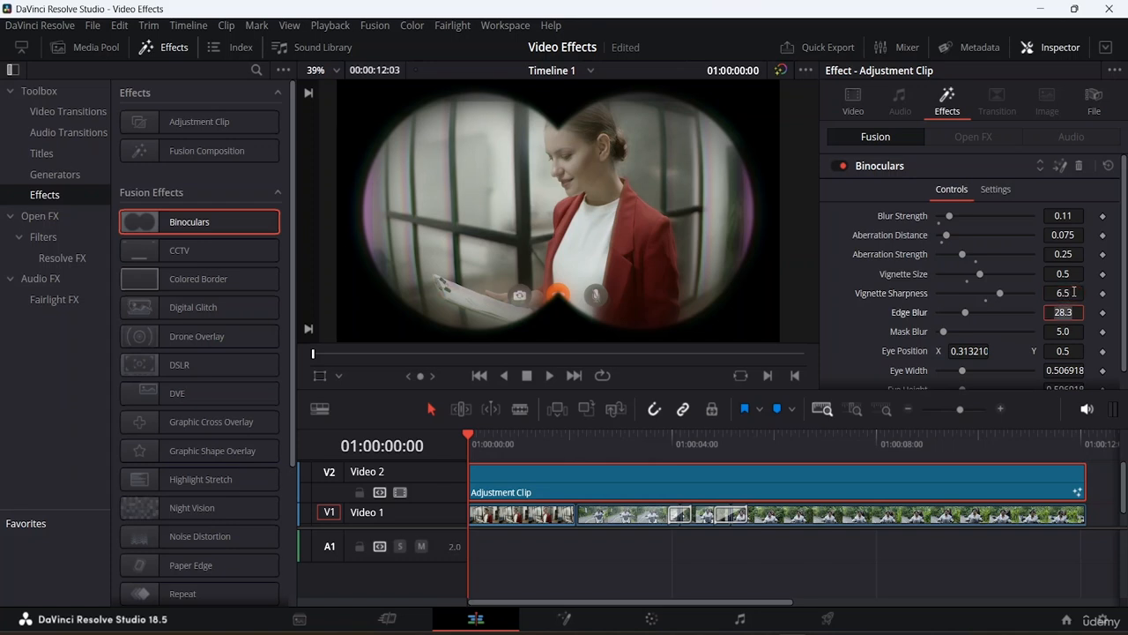
- Raise the Binoculars edge blur to about 90.6 and the mask blur to about 40.9
left_click_drag(964, 313, 1023, 317)
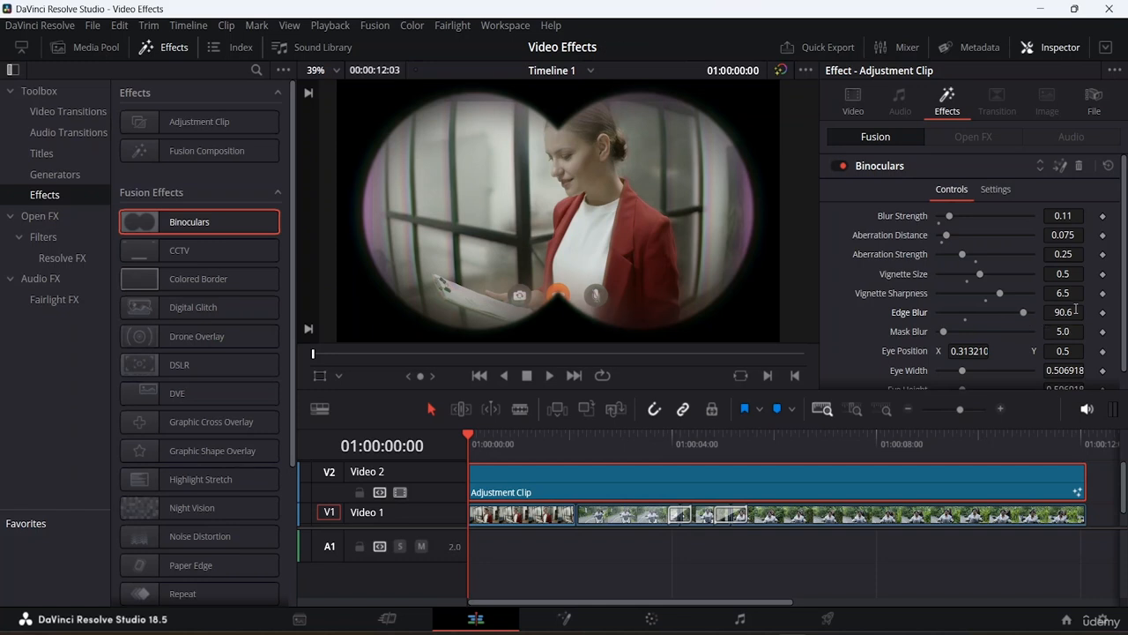
scroll(987, 312, "down", 1)
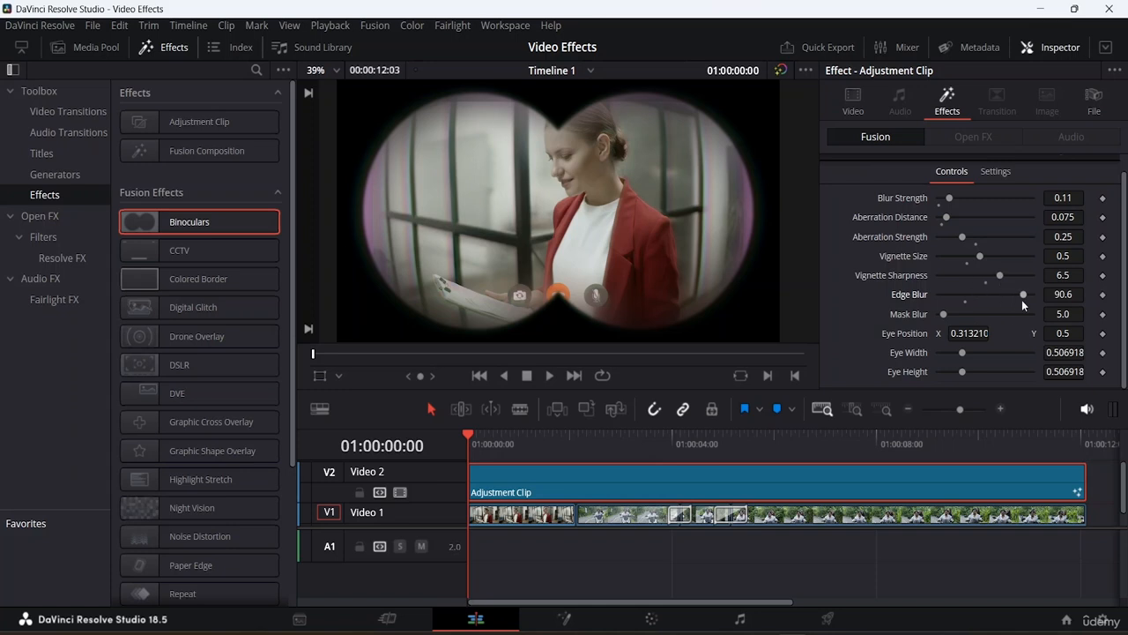
left_click_drag(944, 314, 978, 314)
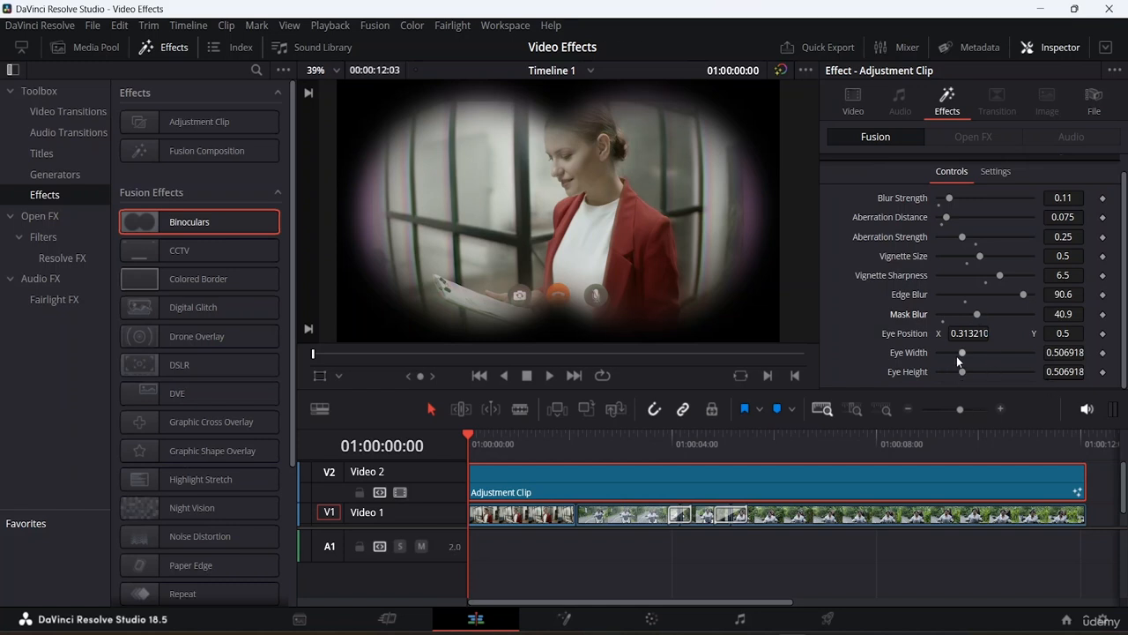
- Scrub and play through the timeline to review the Binoculars effect over all the clips
left_click(997, 172)
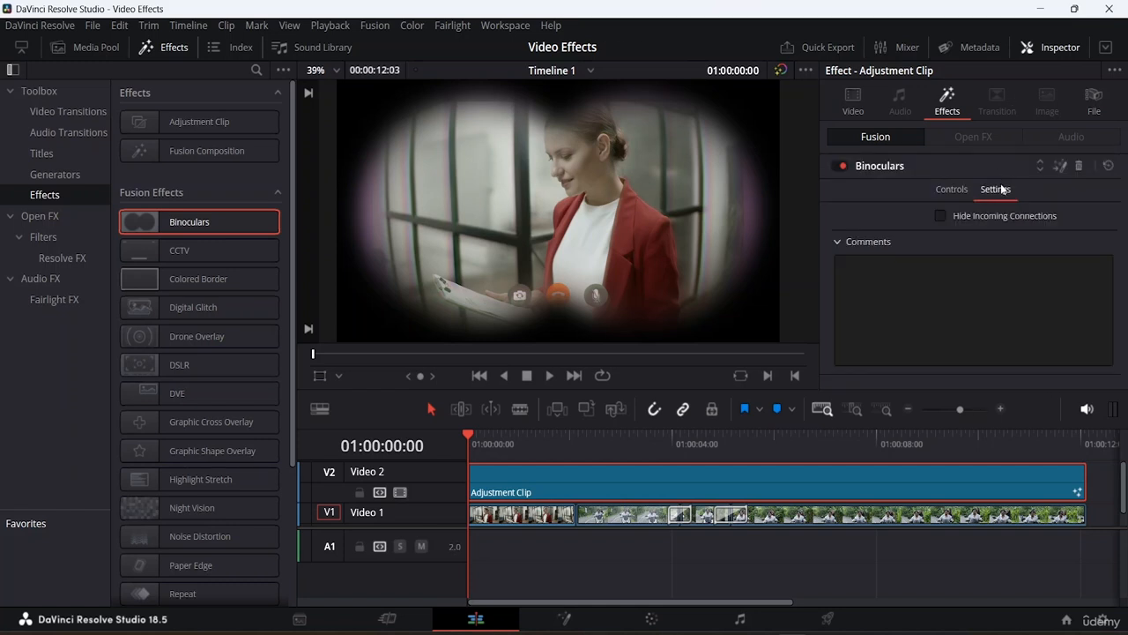
left_click(964, 190)
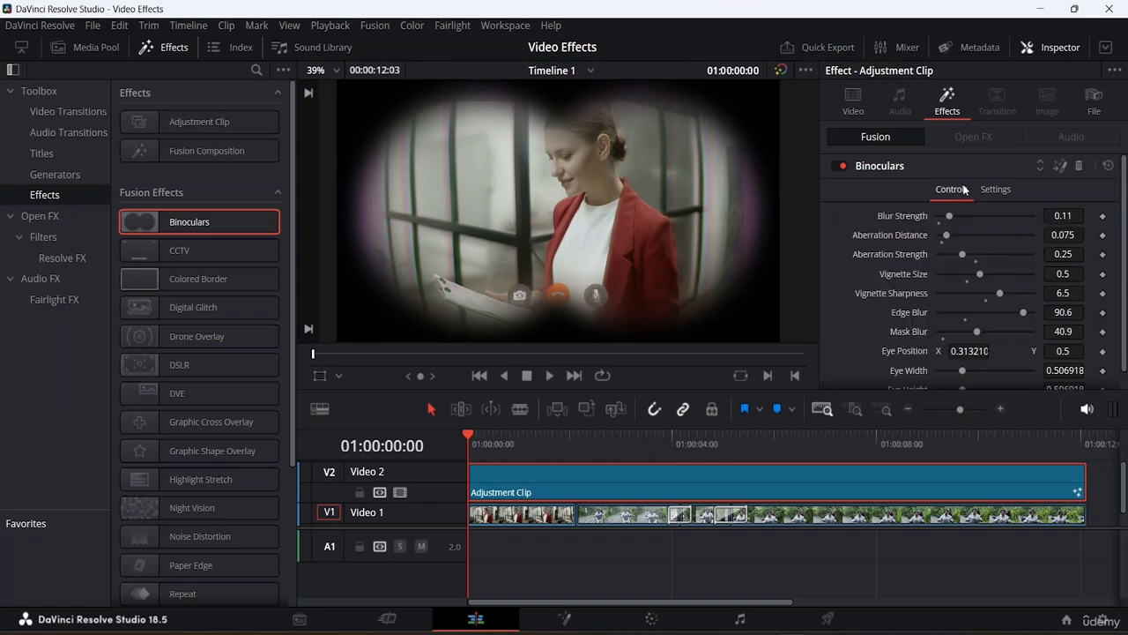
left_click_drag(466, 433, 603, 443)
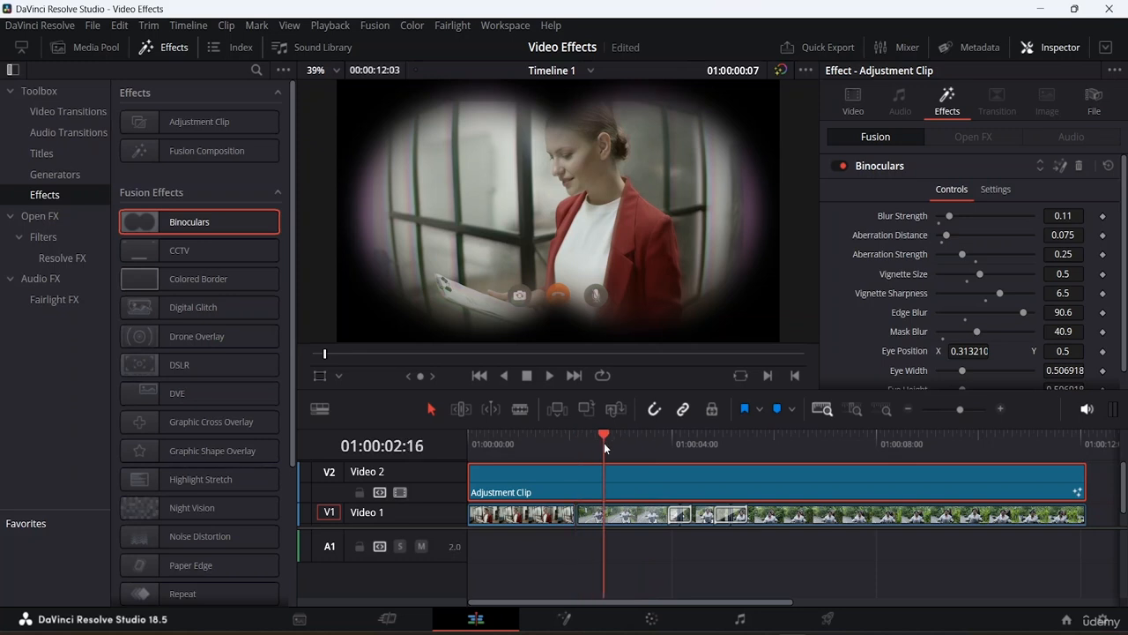
left_click(645, 516)
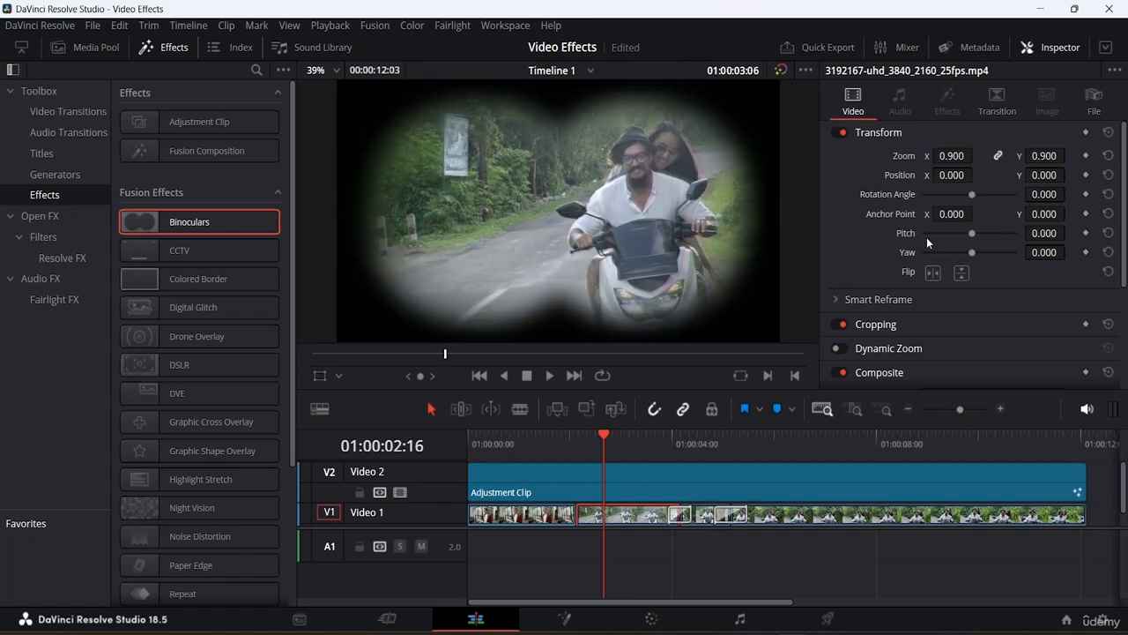
key("End")
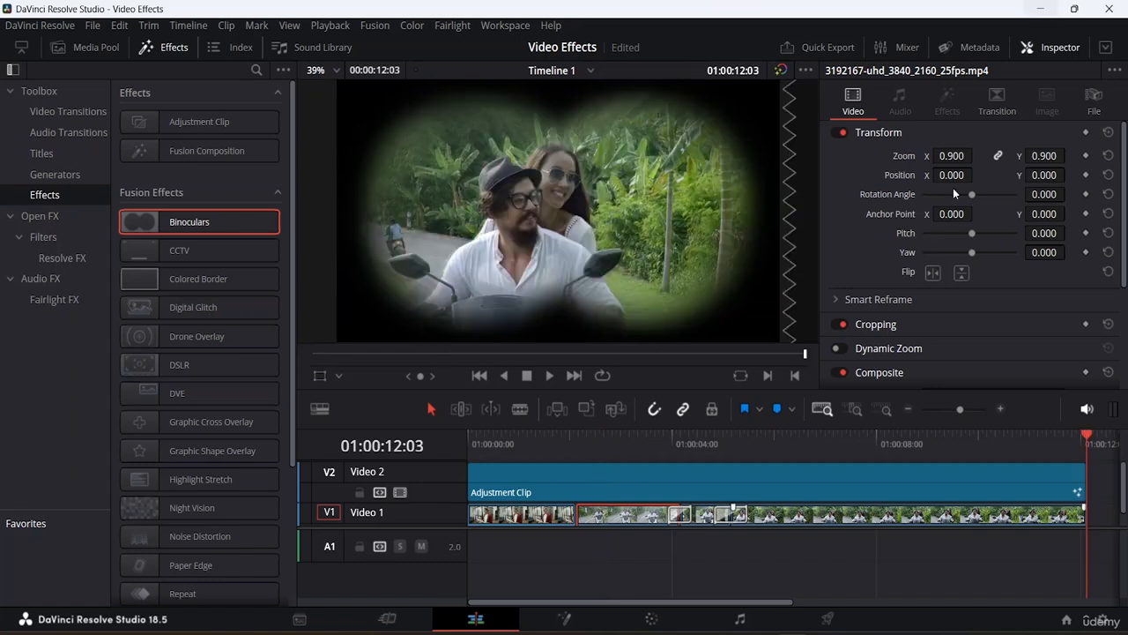
left_click_drag(1090, 436, 599, 440)
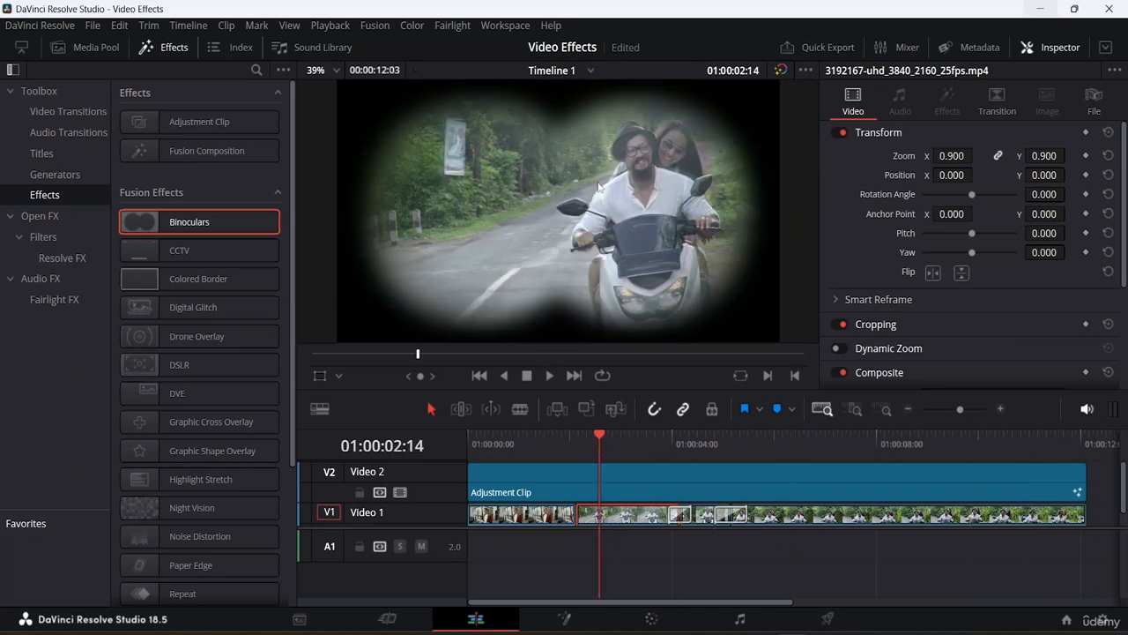
key("space")
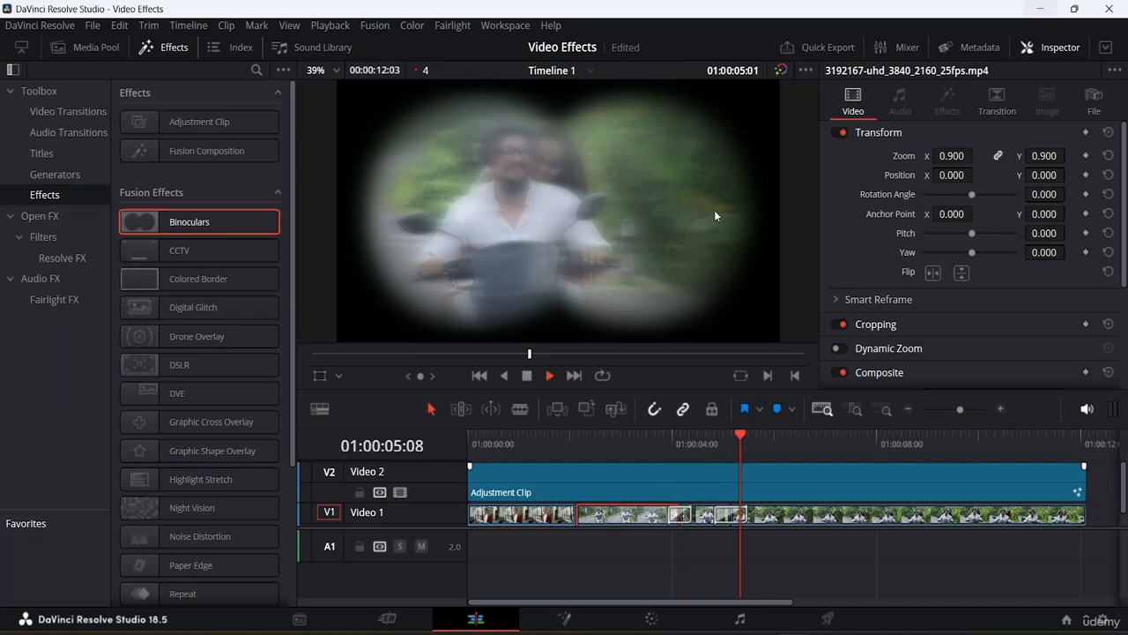
key("space")
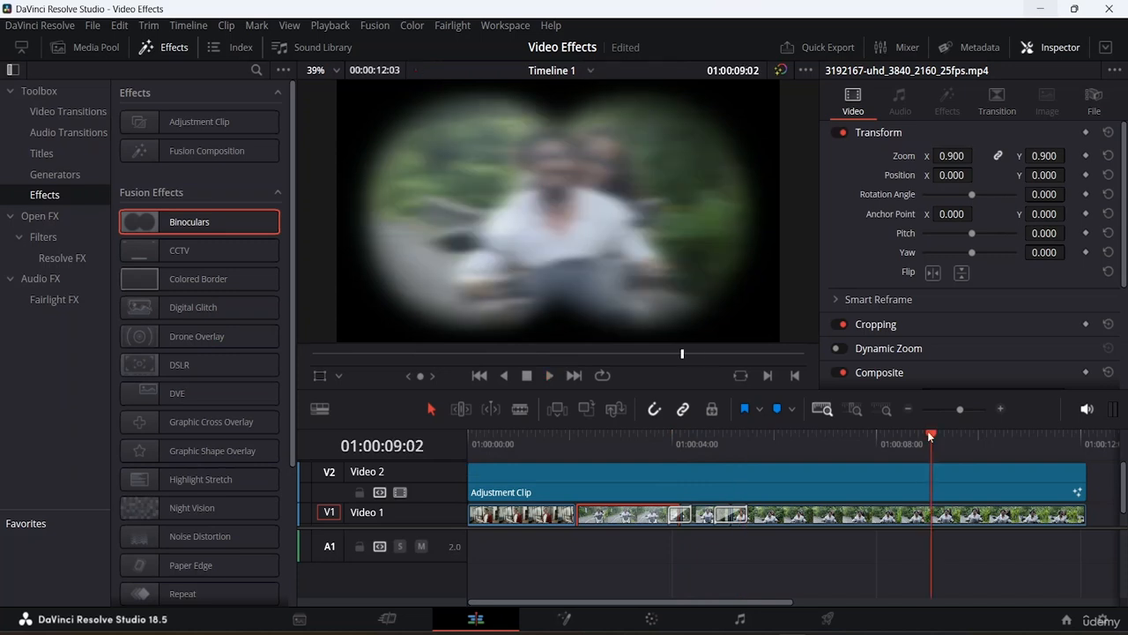
left_click_drag(931, 437, 469, 445)
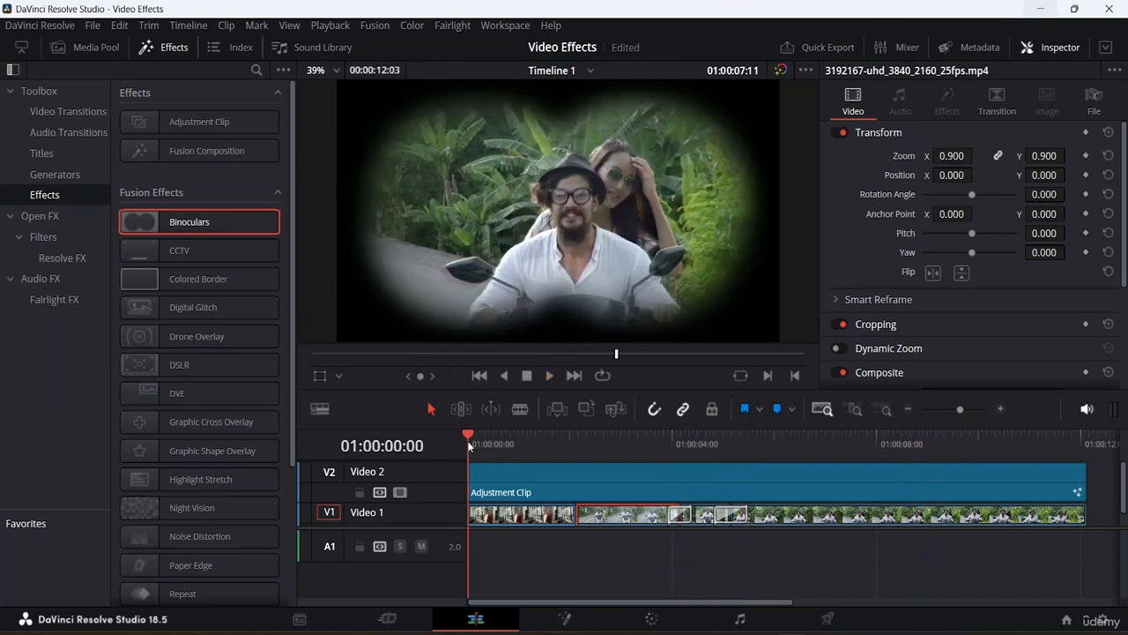
key("space")
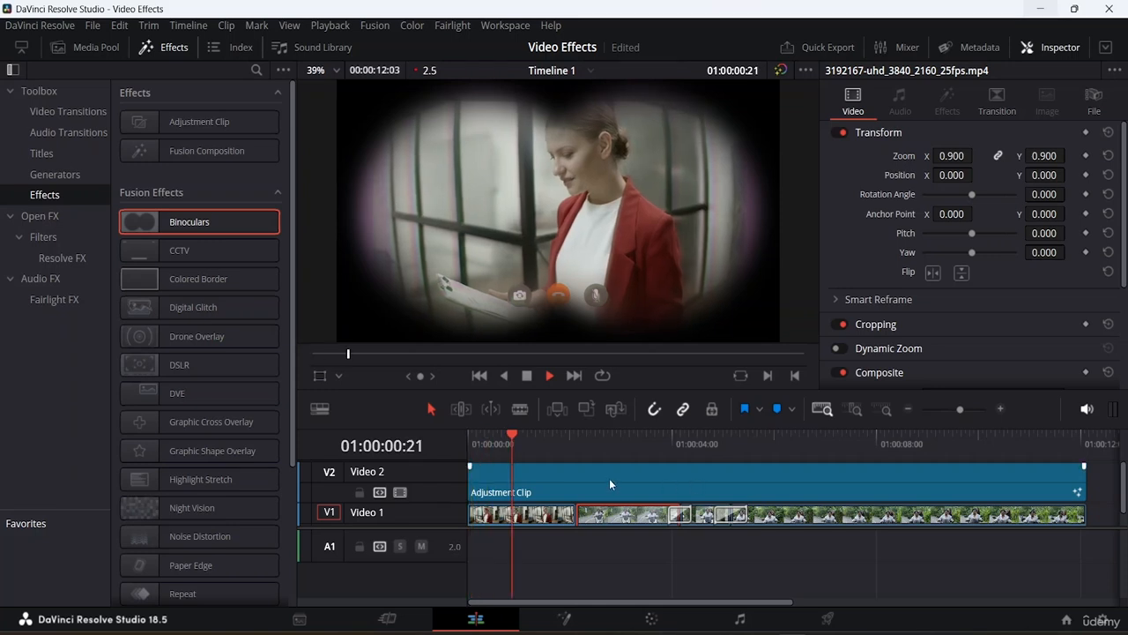
left_click(990, 477)
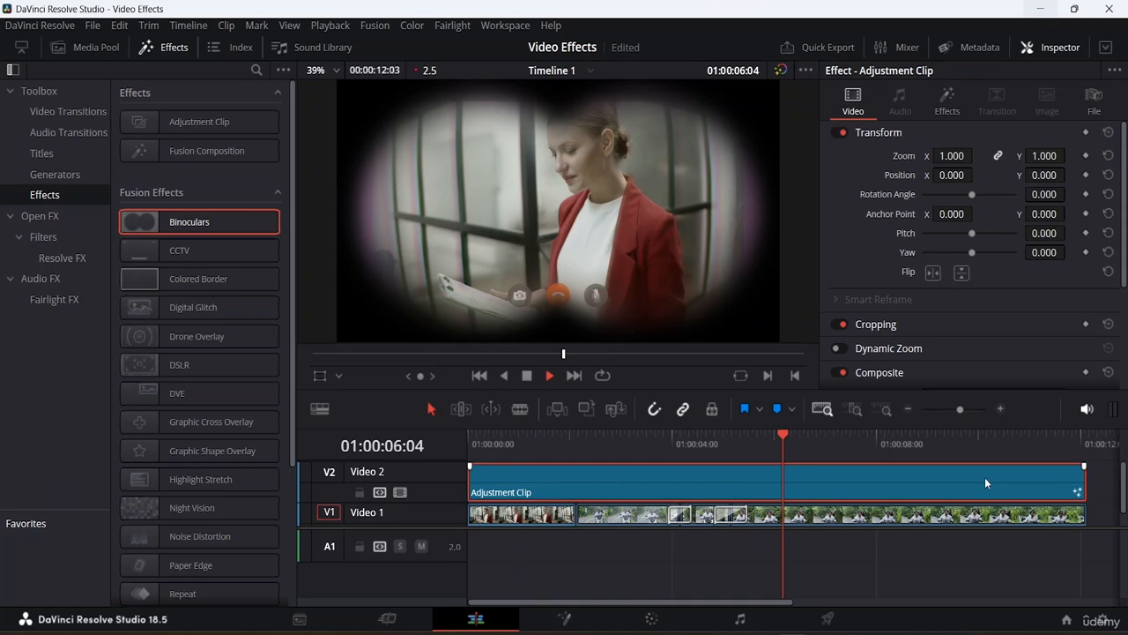
key("space")
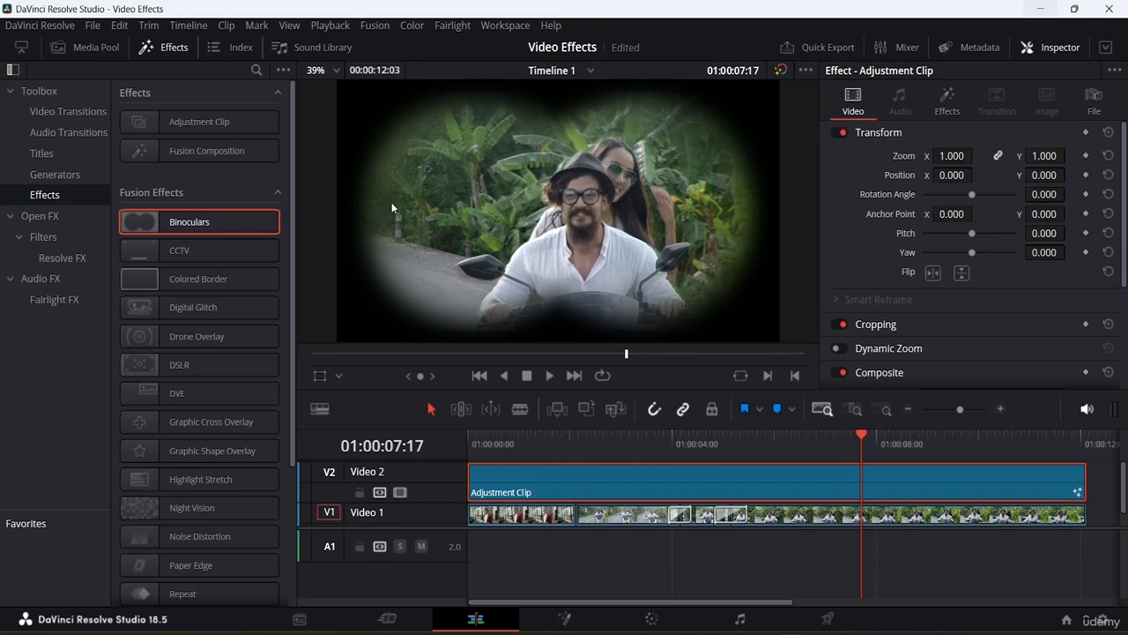
- Show the Media Pool and hide the Effects library
left_click(91, 47)
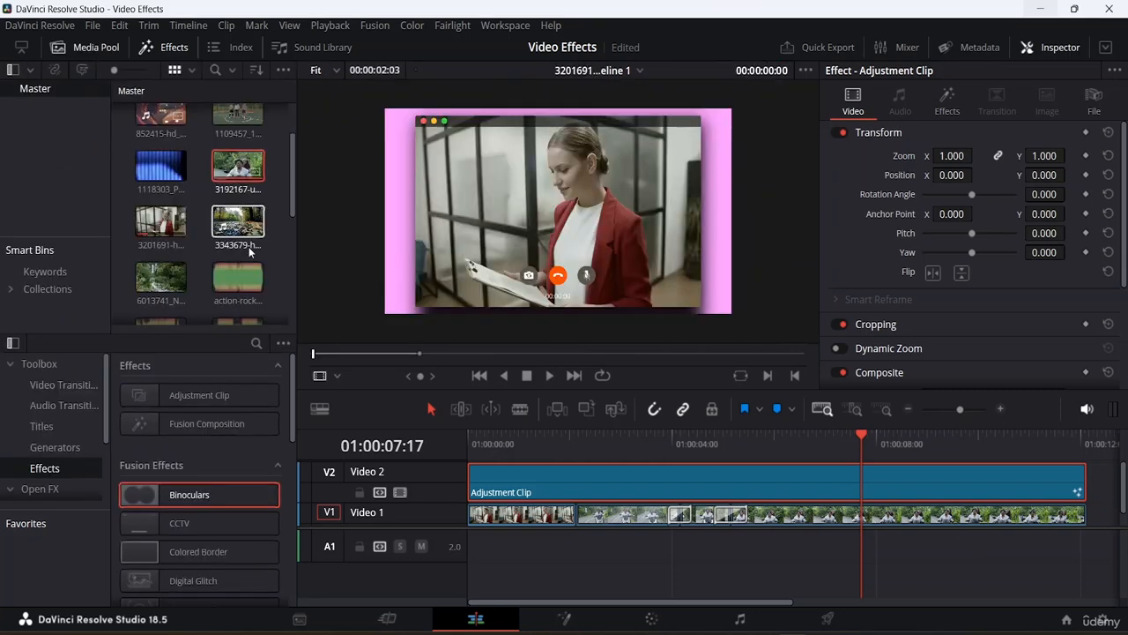
left_click(154, 47)
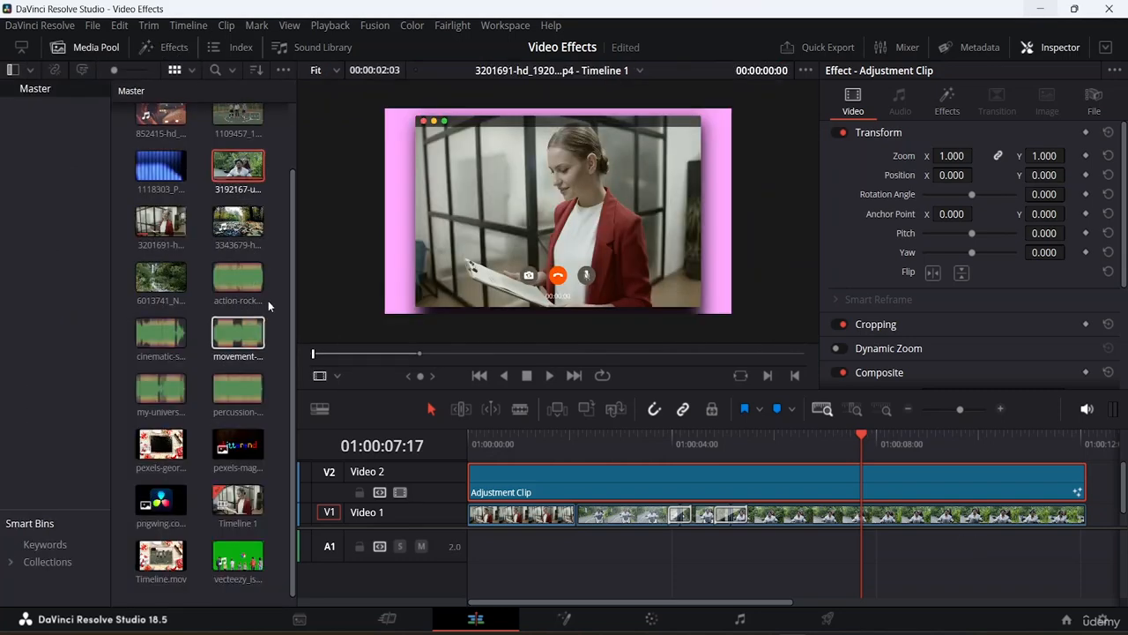